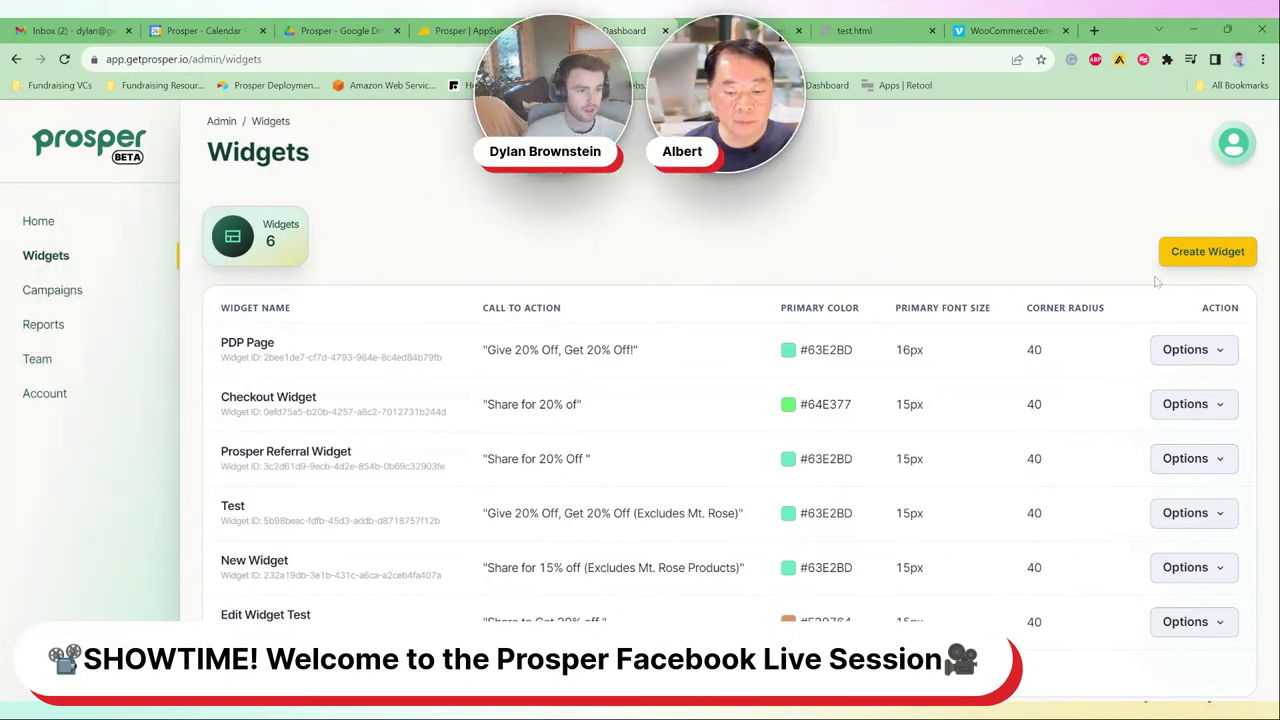
Step: Start a new widget named "Prosper Demo Oct." and continue to its message settings
left_click(1207, 253)
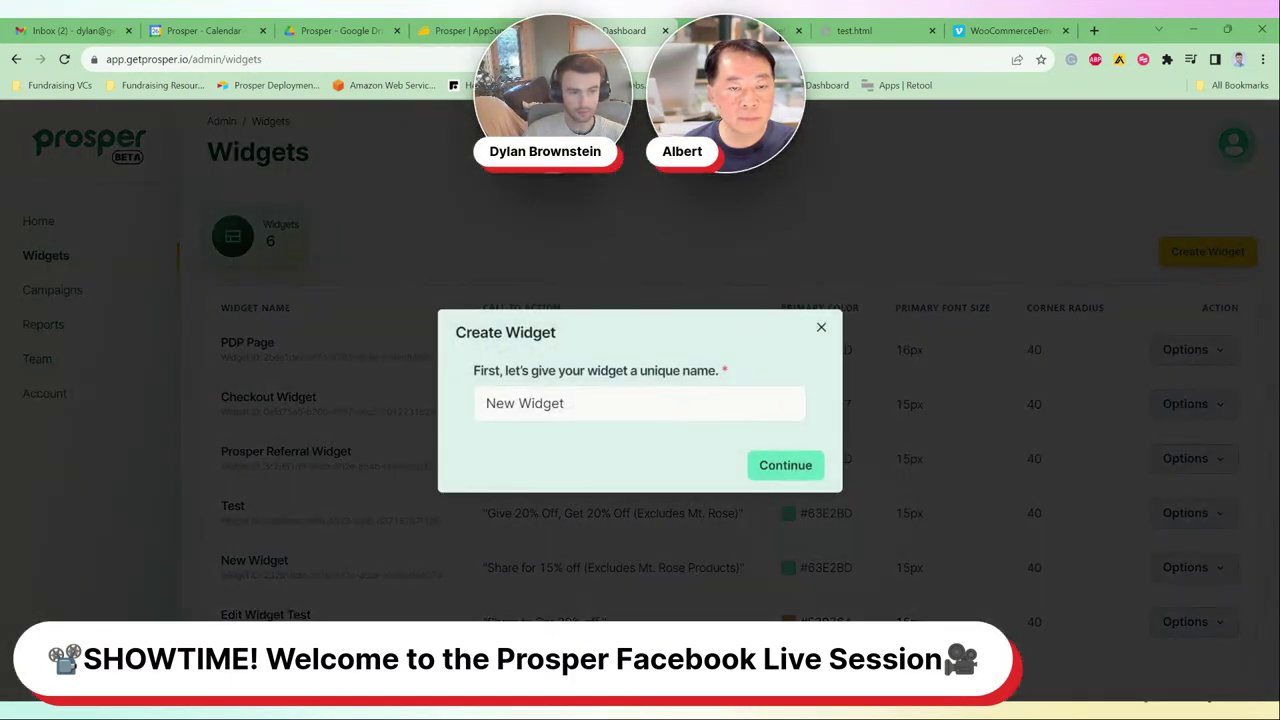
left_click(819, 330)
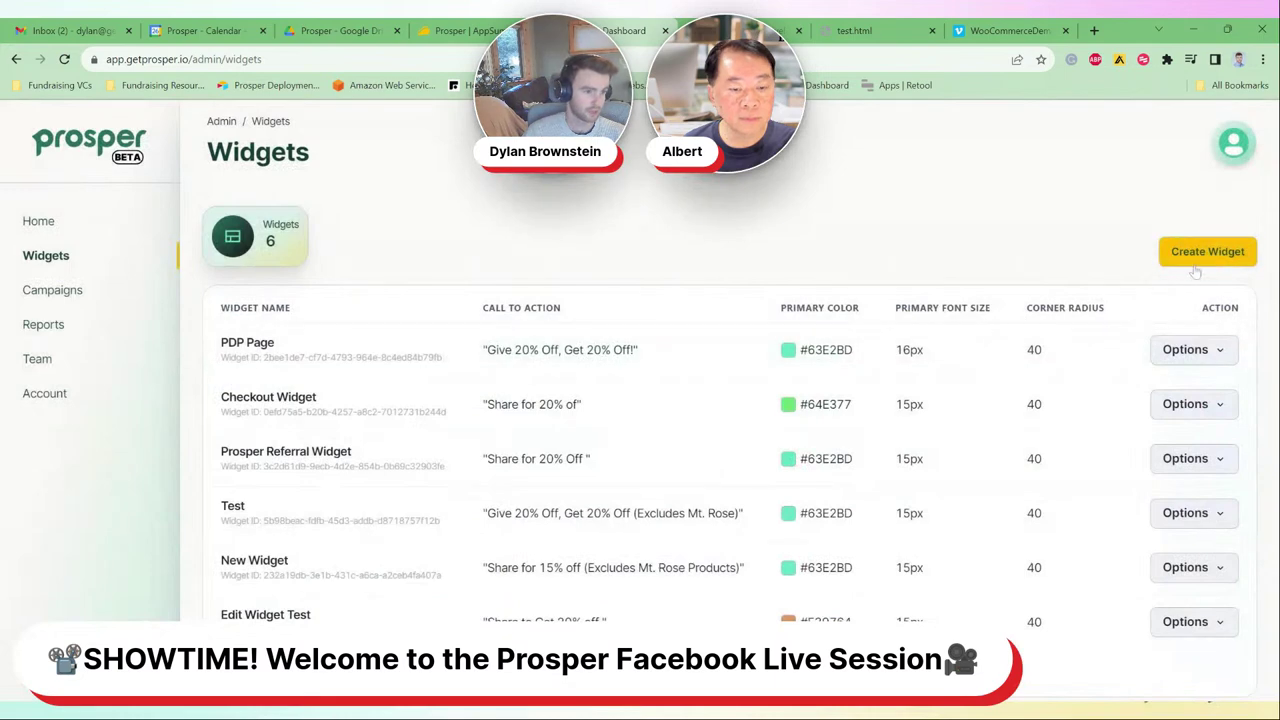
left_click(1164, 258)
left_click_drag(575, 404, 422, 414)
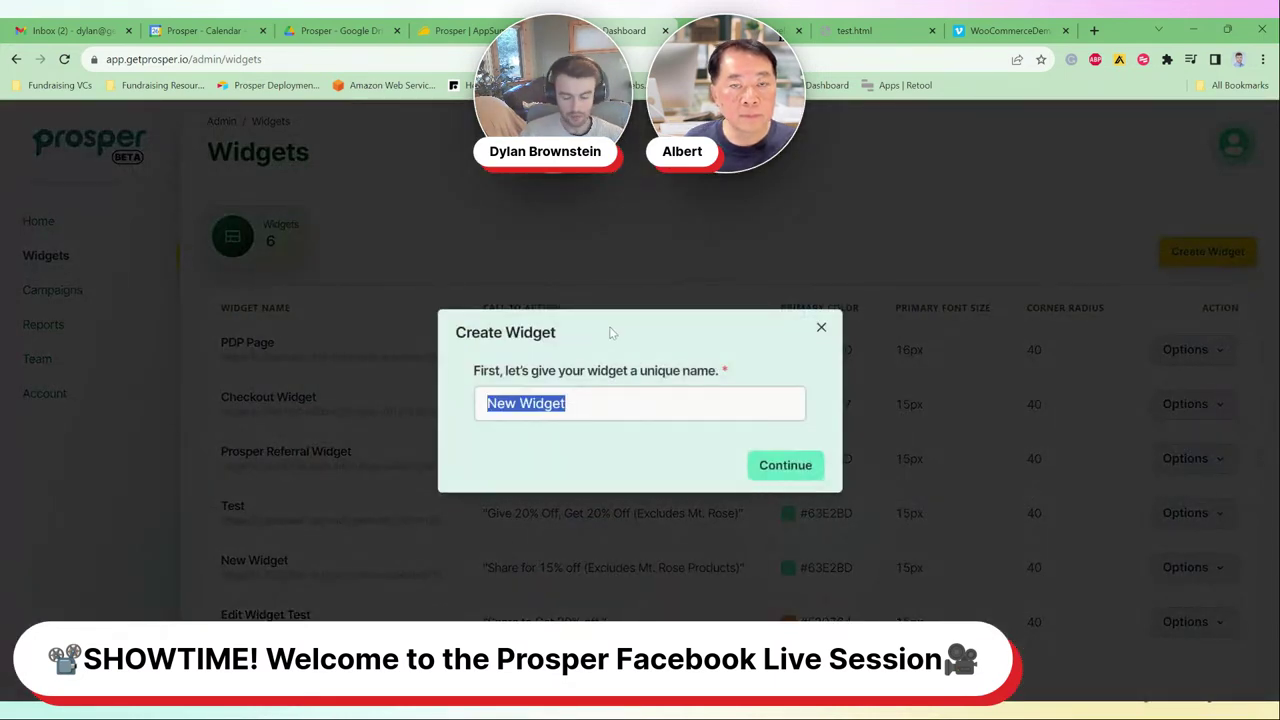
type("P")
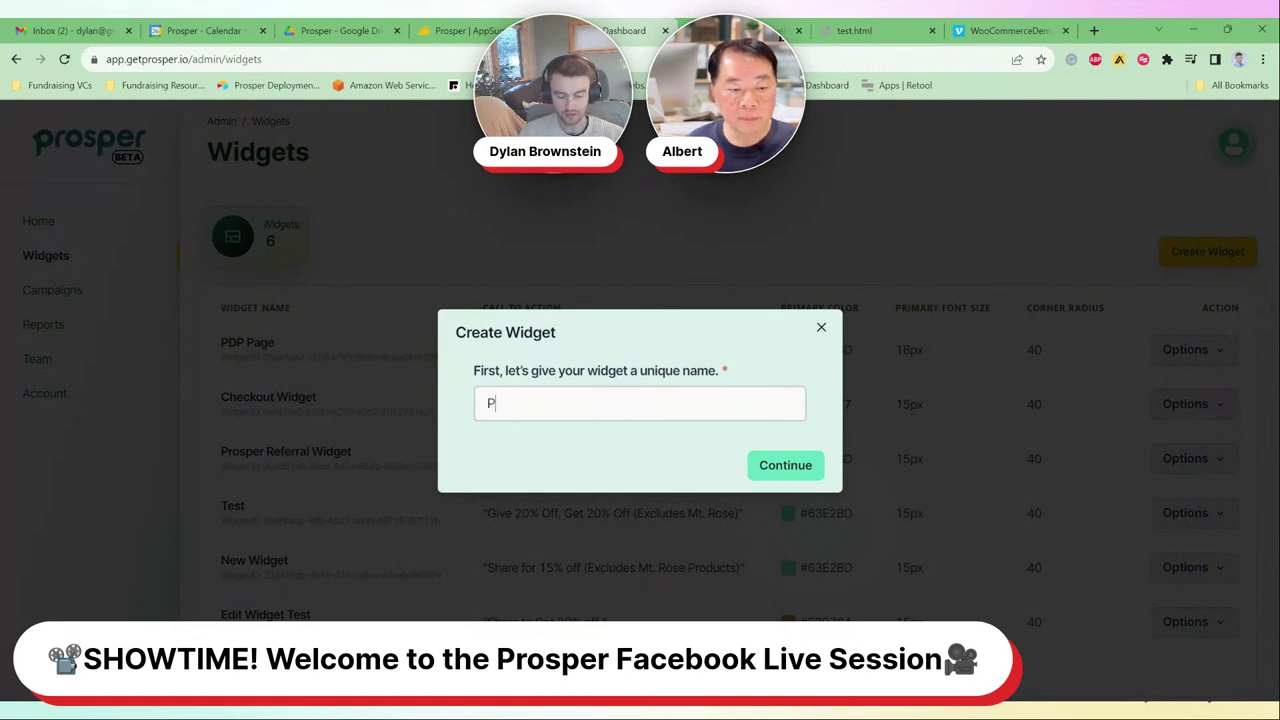
type("rosper Demo Octr.")
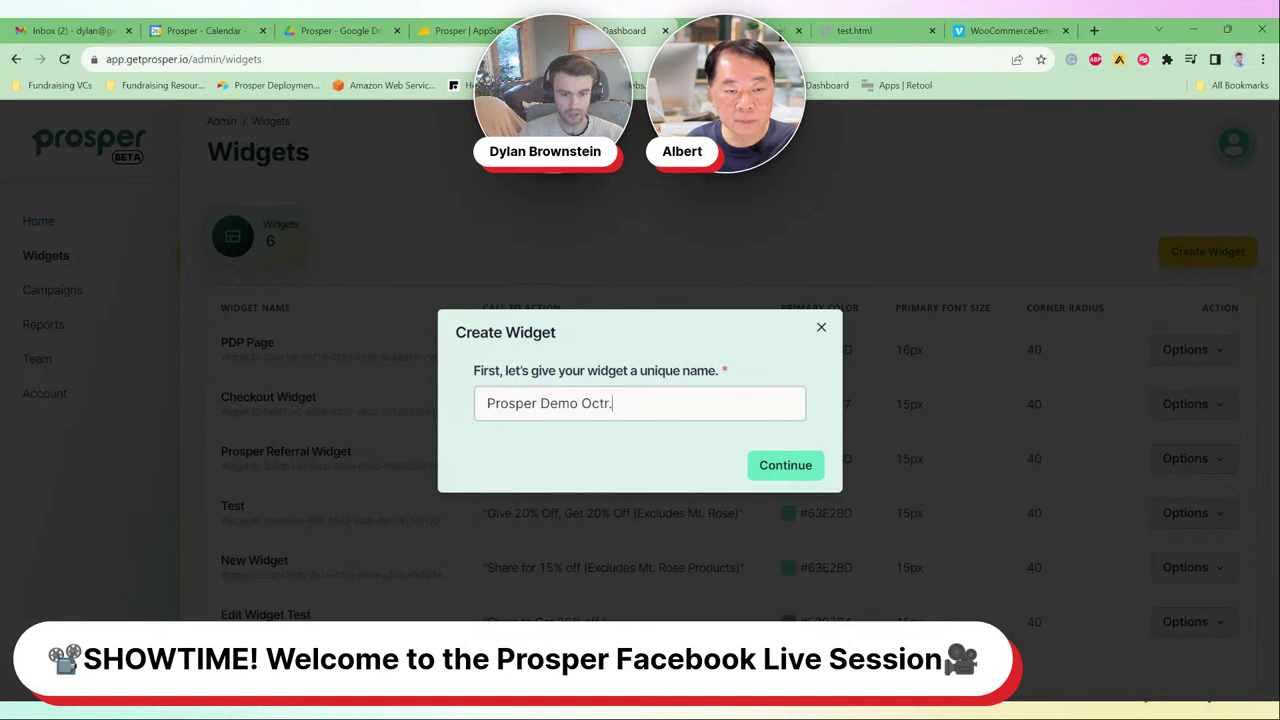
key("BackSpace")
key("BackSpace")
type(".")
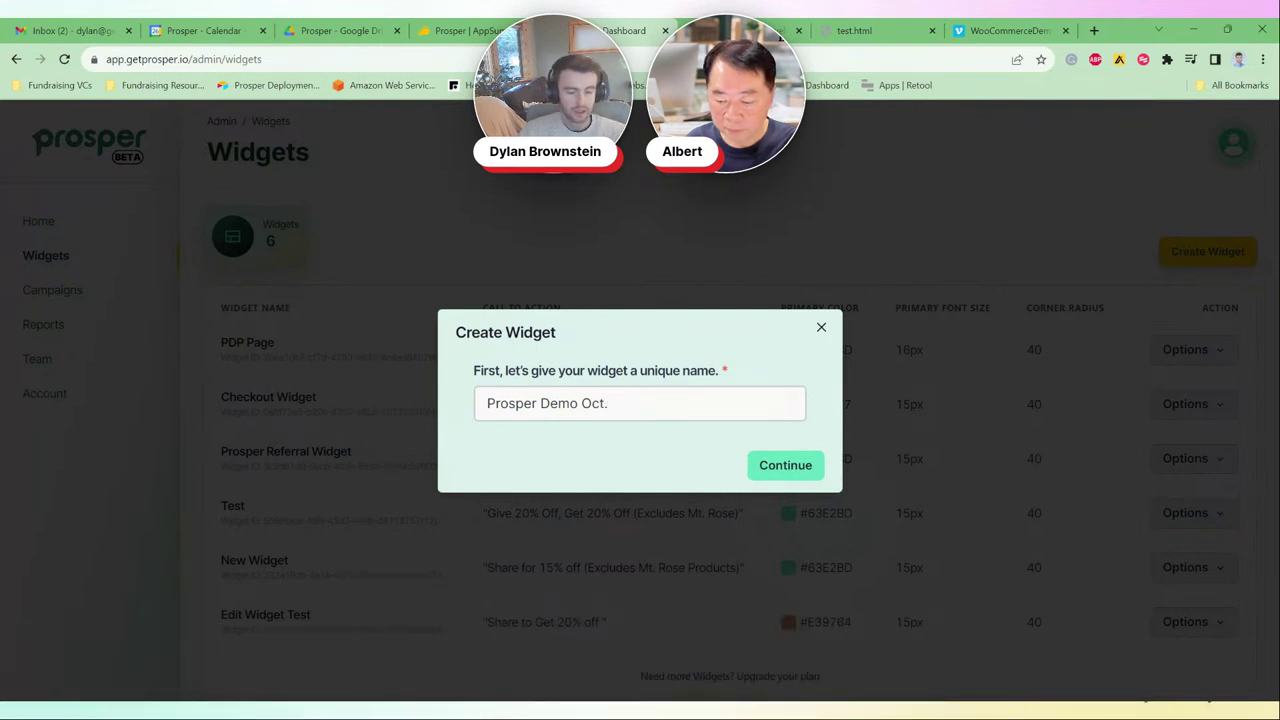
left_click(808, 462)
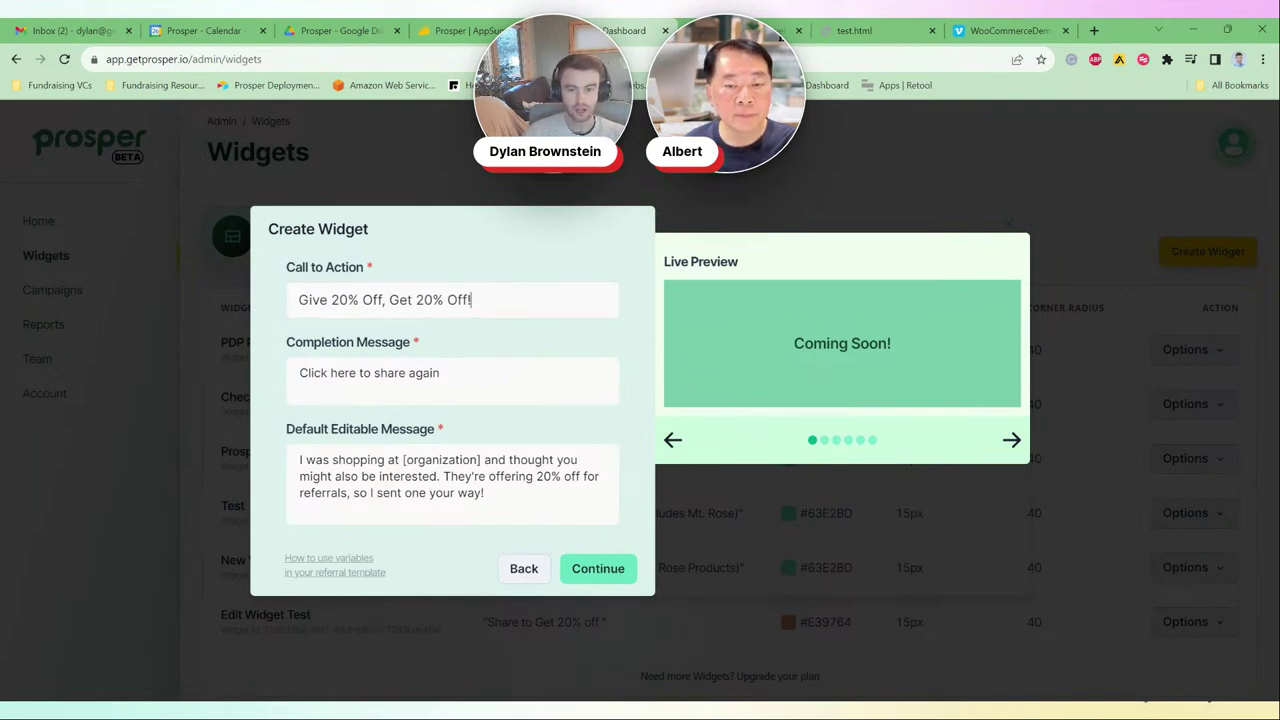
Step: Replace the widget's call to action with "Get $10 off to tell a Friend"
key("shift+Left")
key("shift+Left")
key("shift+Left")
key("shift+Left")
key("shift+Left")
key("shift+Left")
key("shift+Left")
key("shift+Left")
key("shift+Left")
key("shift+Left")
key("shift+Left")
key("shift+Left")
key("shift+Left")
key("shift+Left")
key("shift+Left")
key("shift+Left")
key("shift+Left")
key("shift+Left")
key("shift+Left")
key("shift+Left")
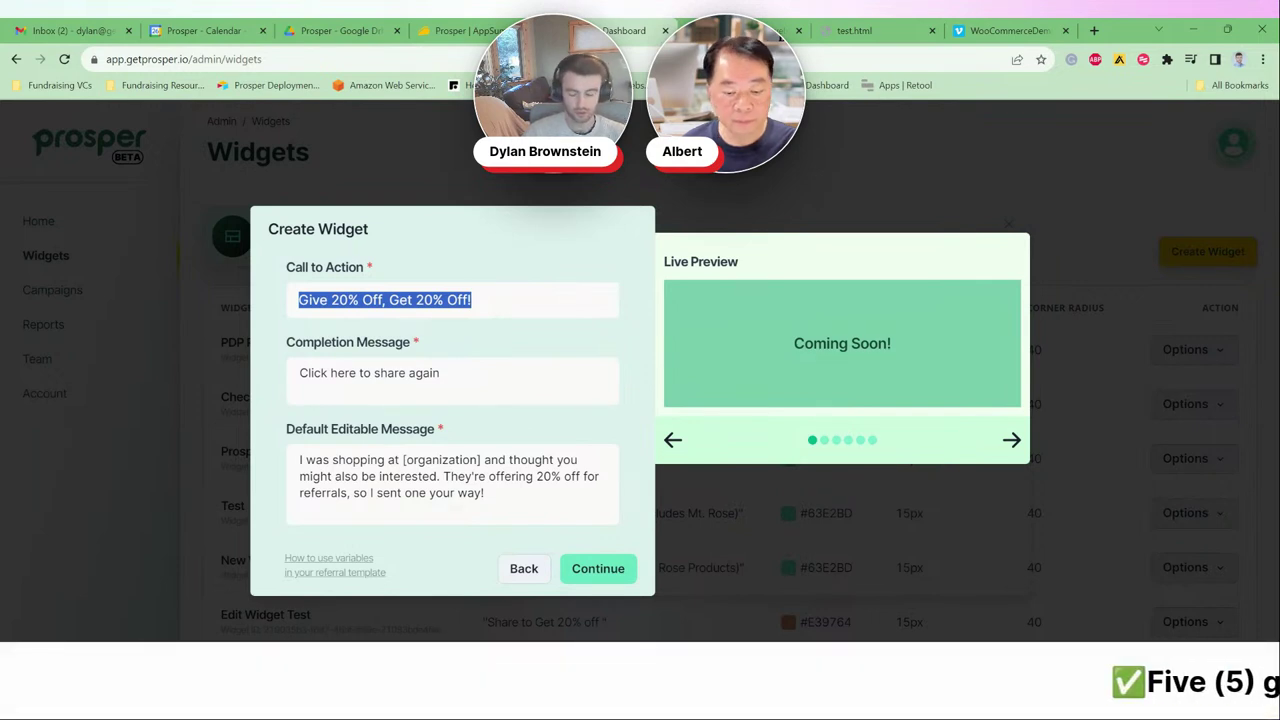
type("Get 10")
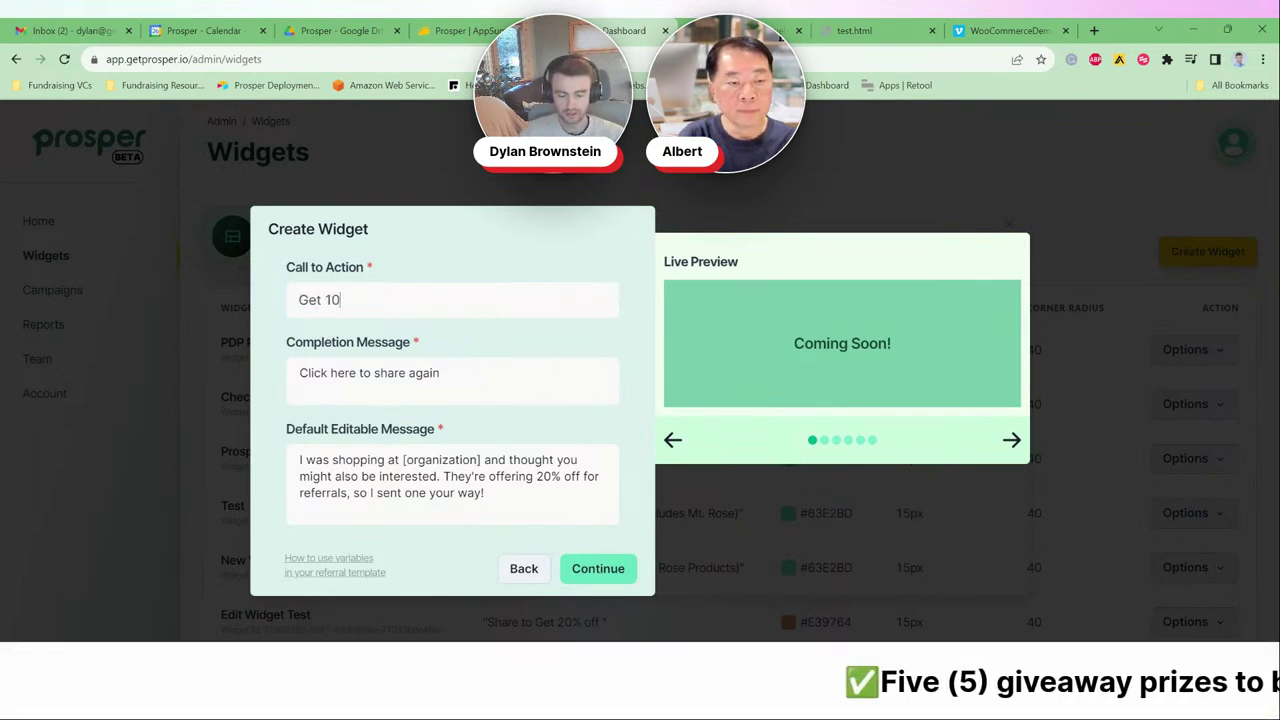
key("BackSpace")
type("$12")
key("BackSpace")
key("BackSpace")
type("10 of")
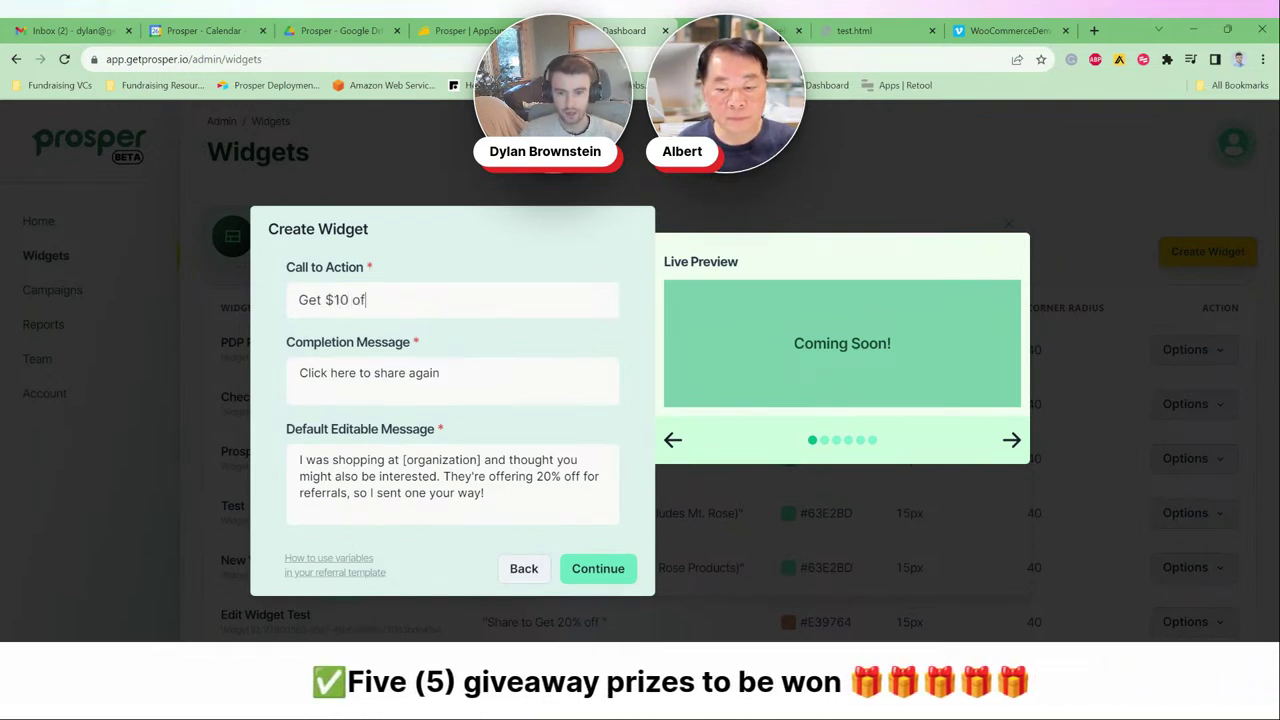
type("f to tell a ")
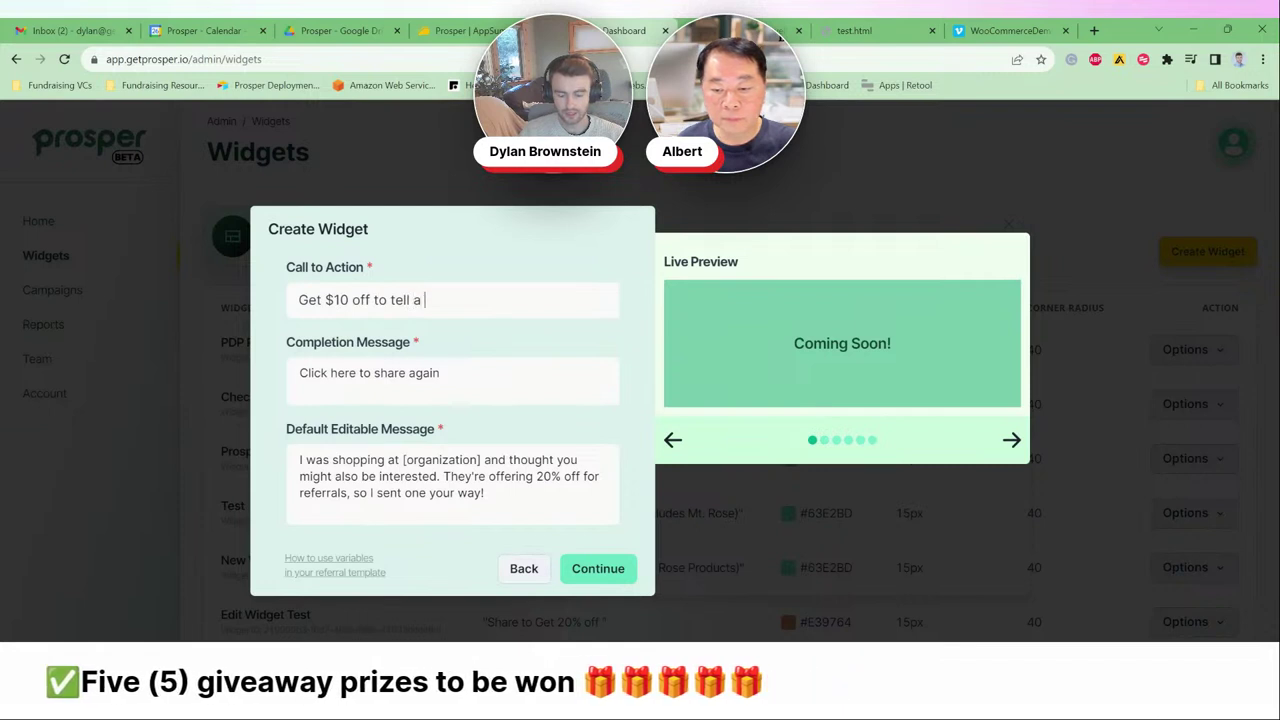
type("Friend")
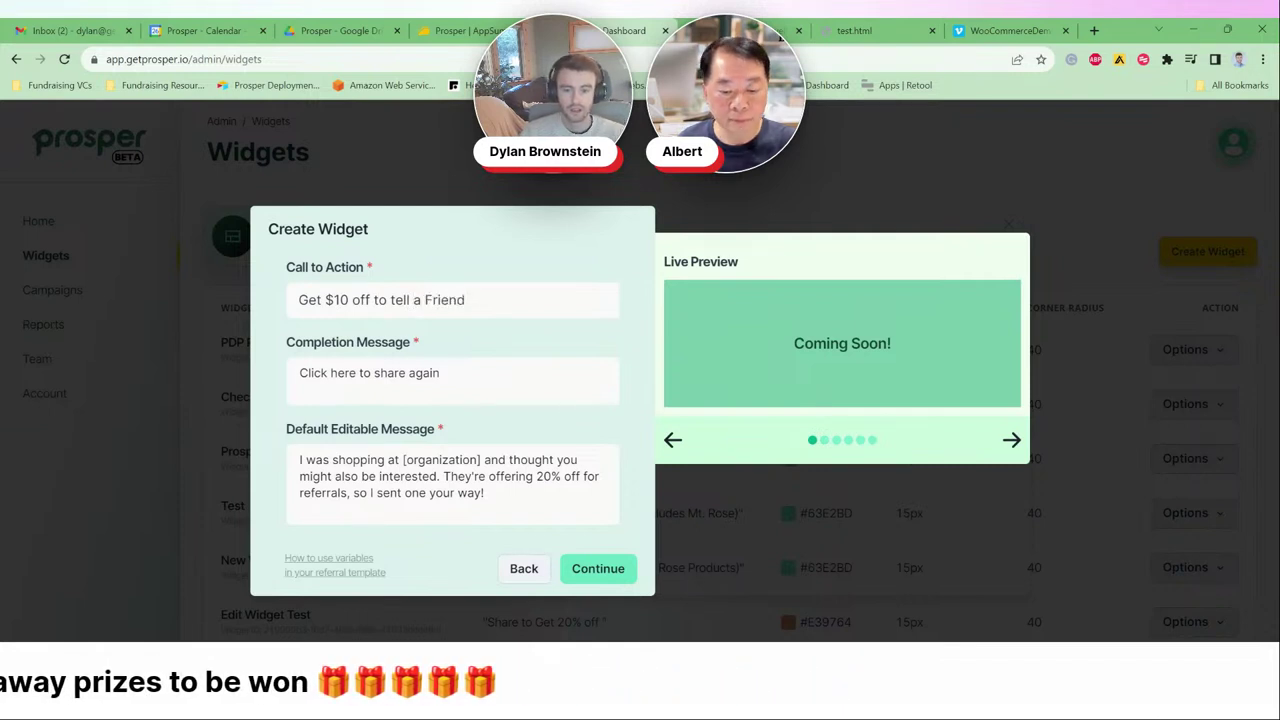
key("Tab")
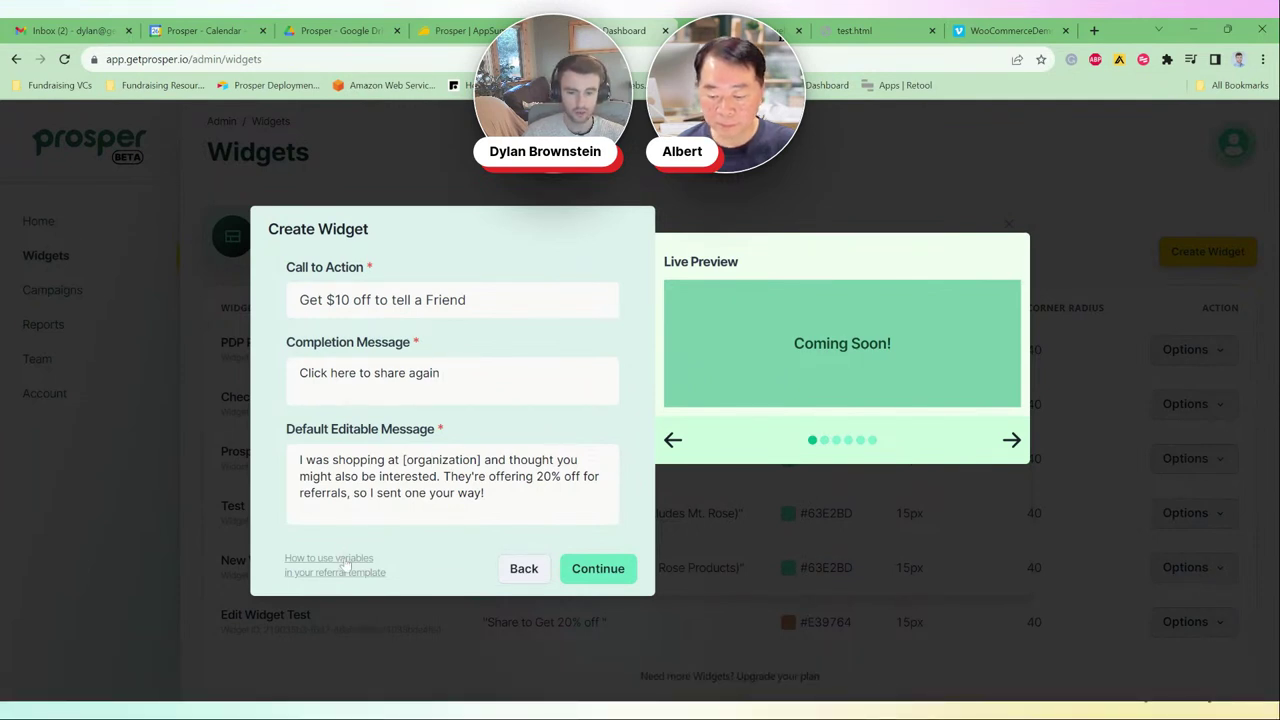
Step: Replace the [organization] placeholder in the default editable message with "Nike" and continue to the styling settings
left_click_drag(481, 460, 413, 460)
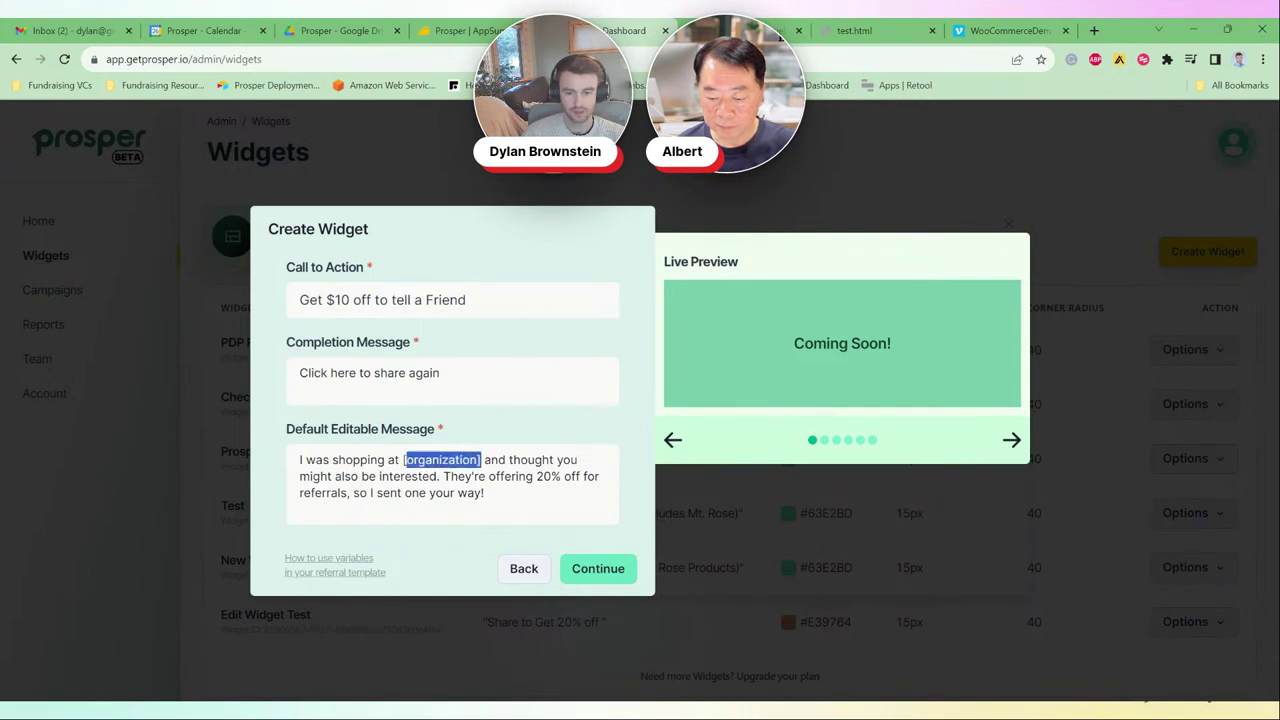
type("Nike")
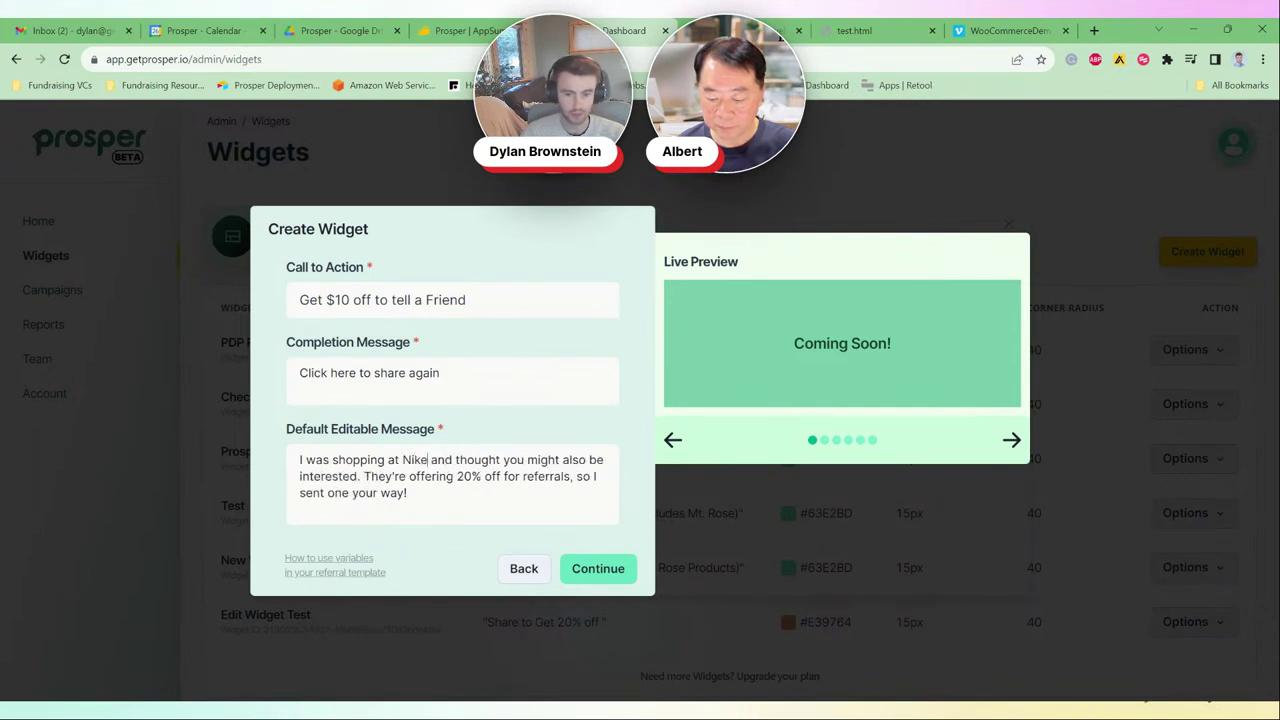
key("BackSpace")
key("BackSpace")
key("BackSpace")
key("BackSpace")
type("Nike")
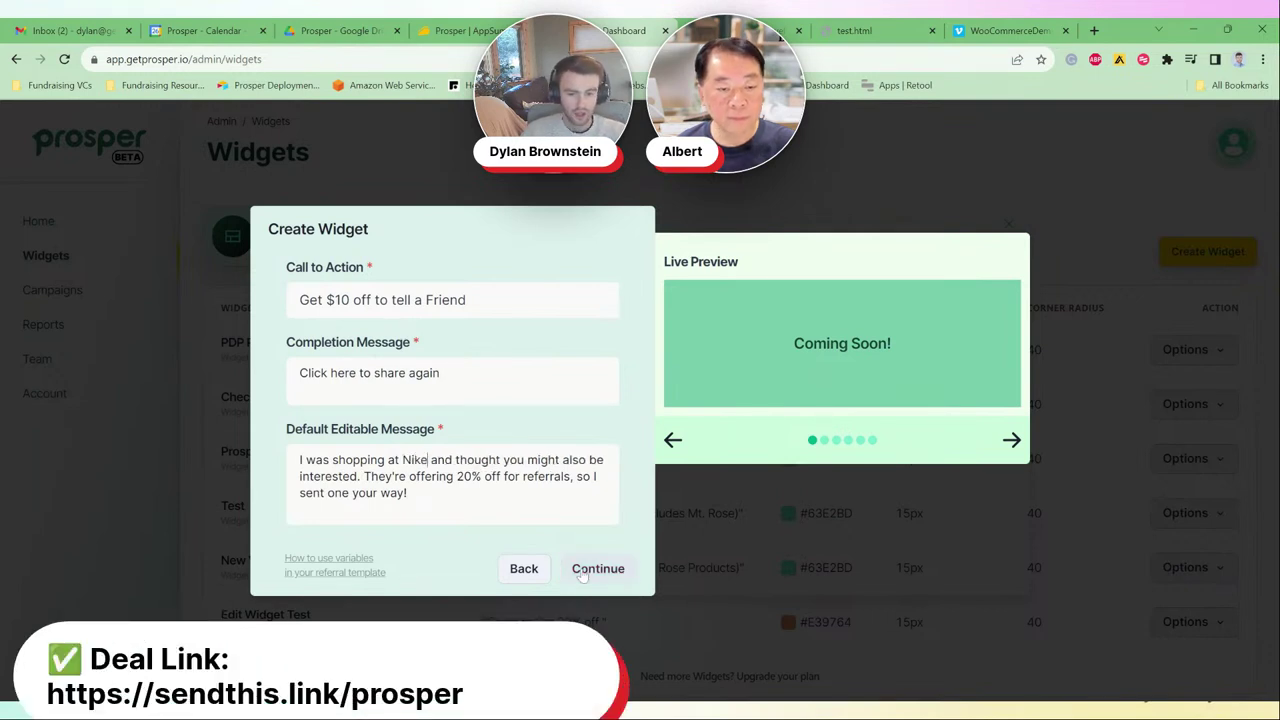
left_click(597, 568)
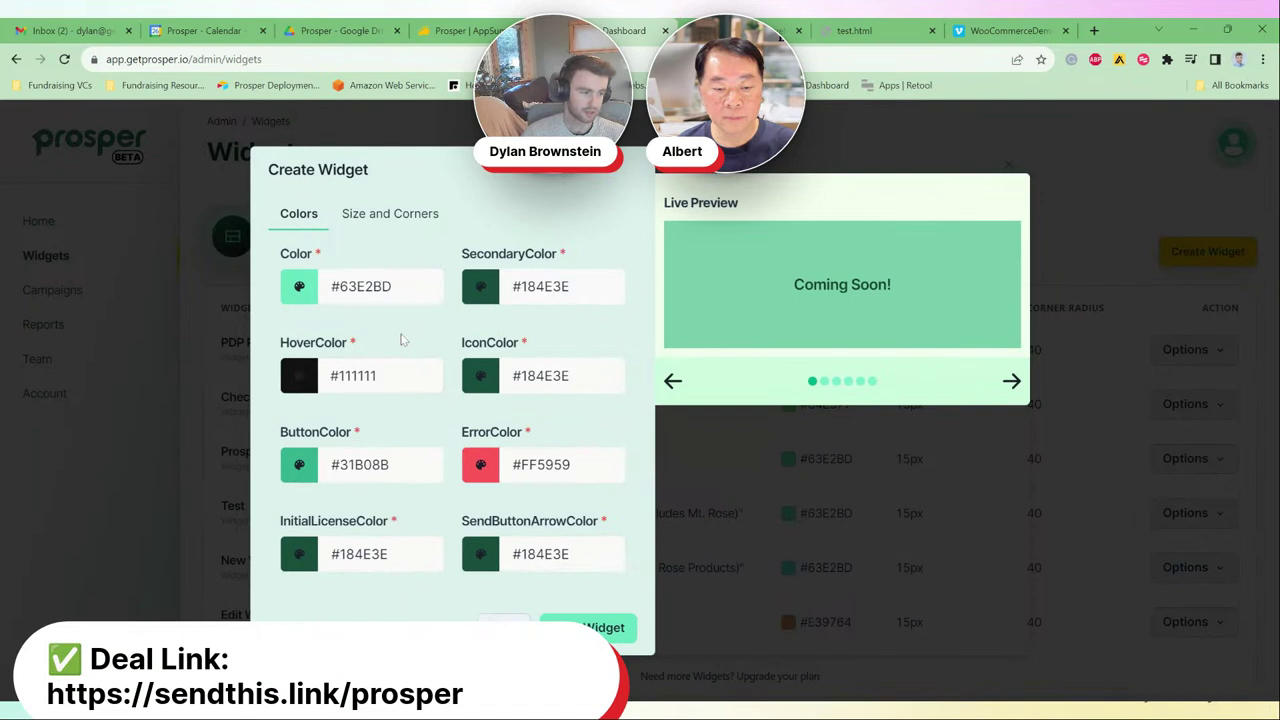
Step: Examine the primary color picker and the custom height option among the size and corner settings, keeping the defaults
left_click(398, 287)
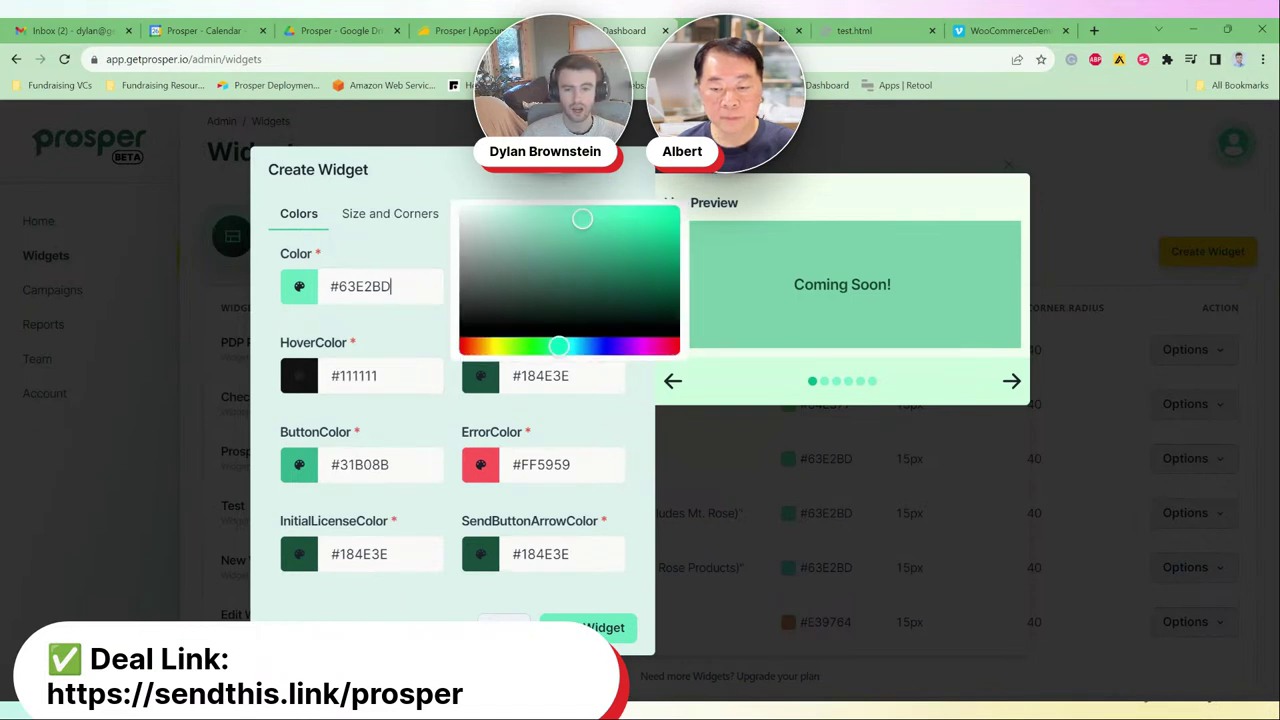
left_click(400, 336)
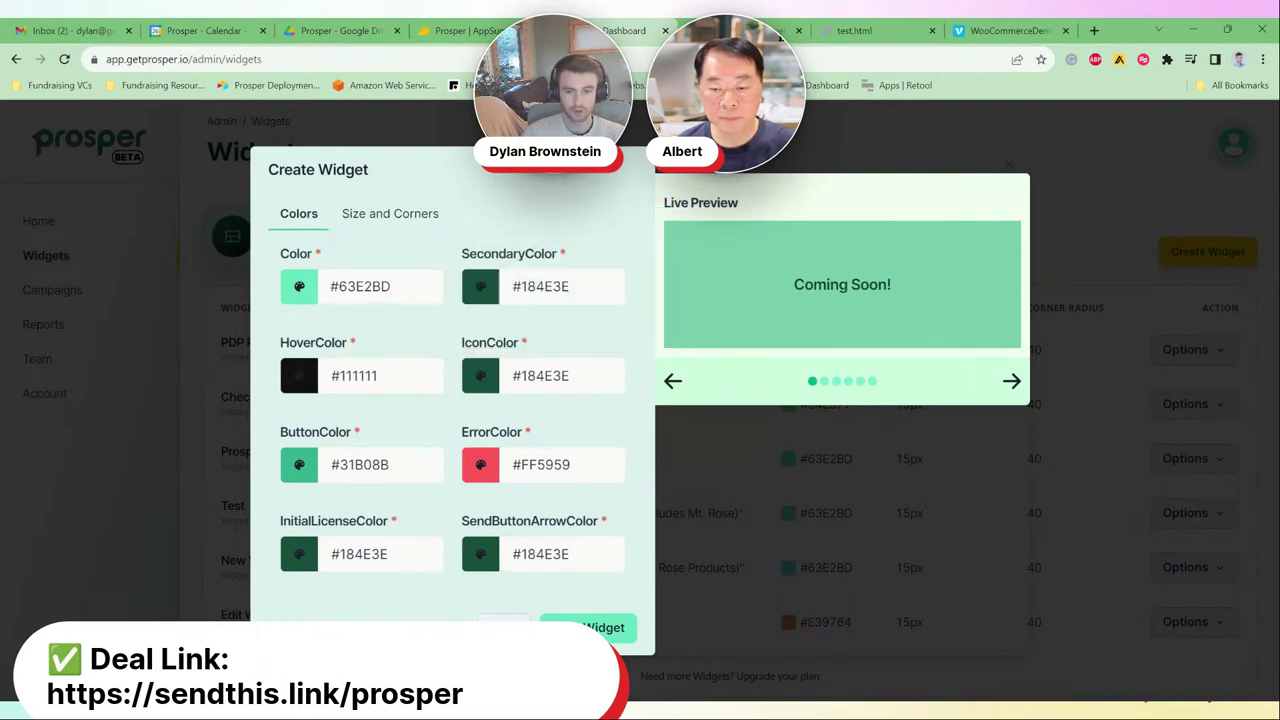
left_click(386, 219)
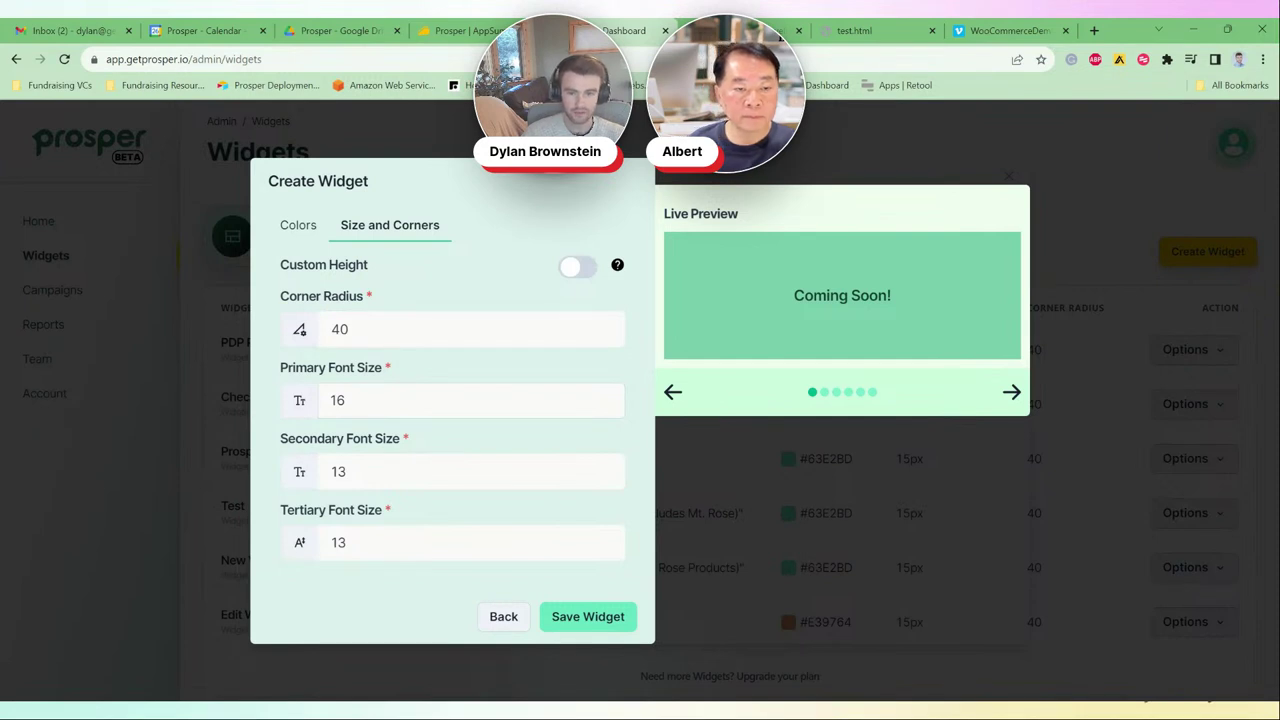
left_click(573, 268)
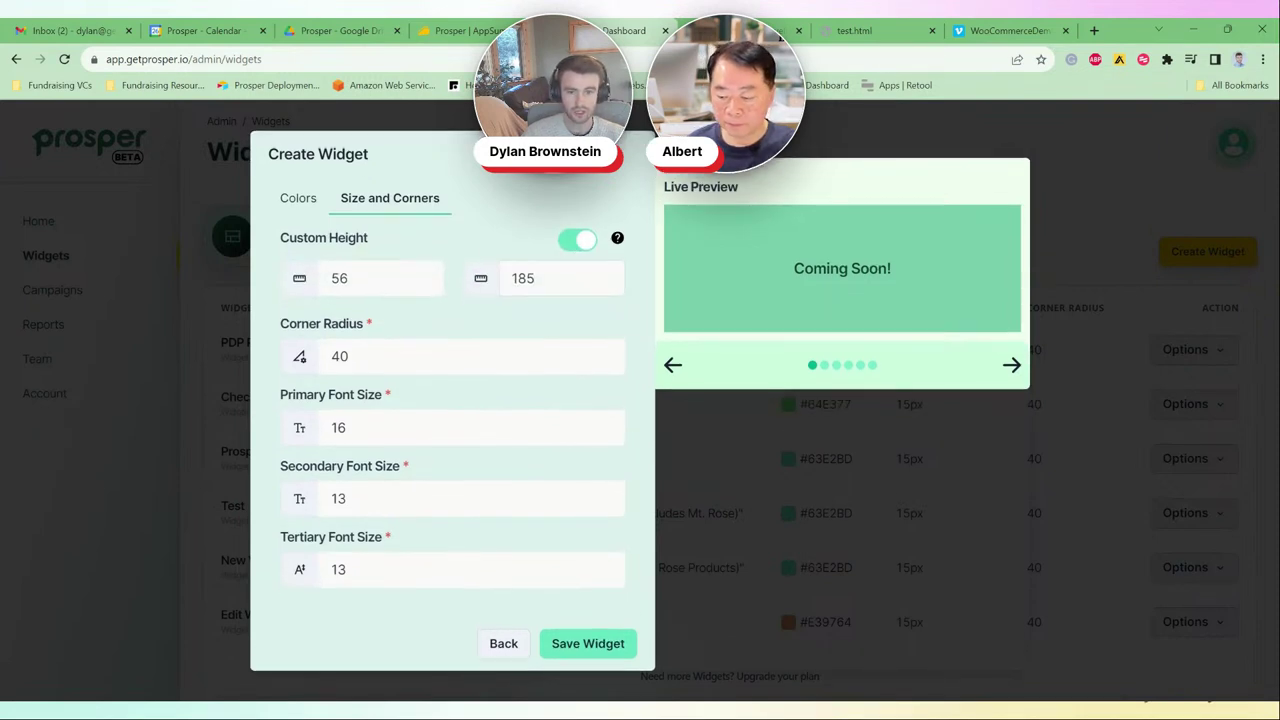
left_click(577, 241)
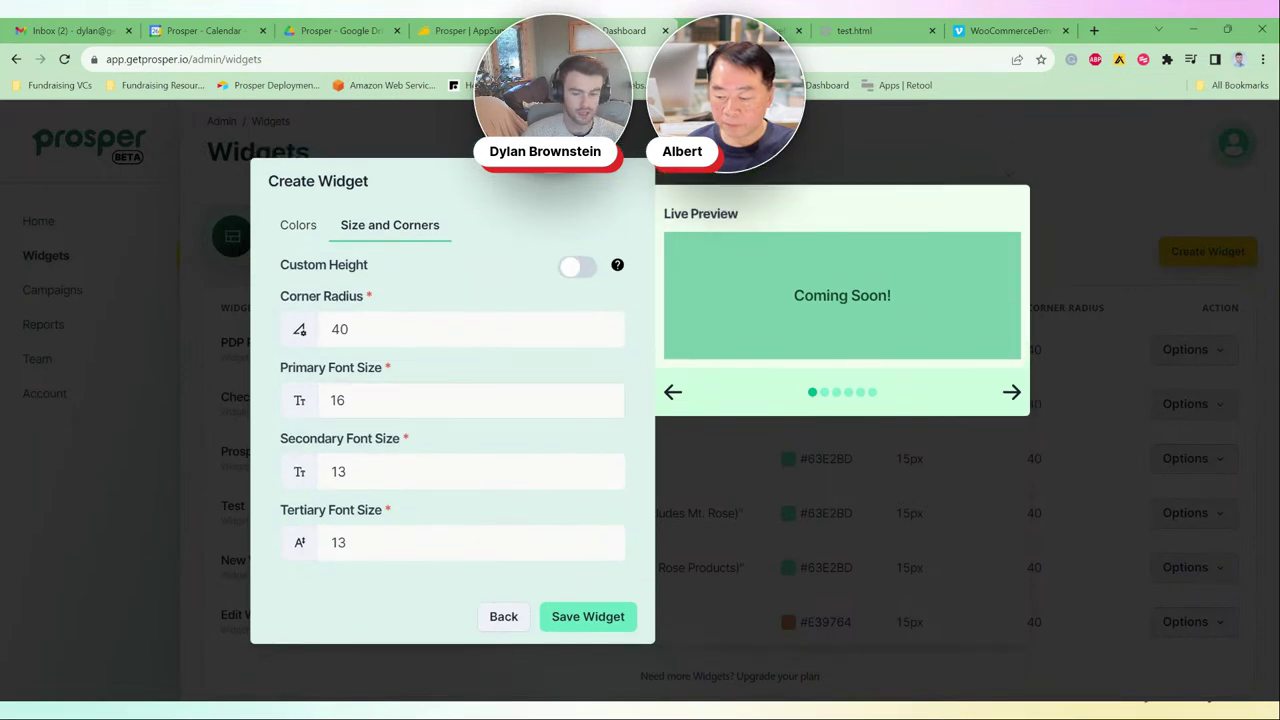
Step: Save the new widget and finish its setup without connecting it to a campaign
left_click(555, 618)
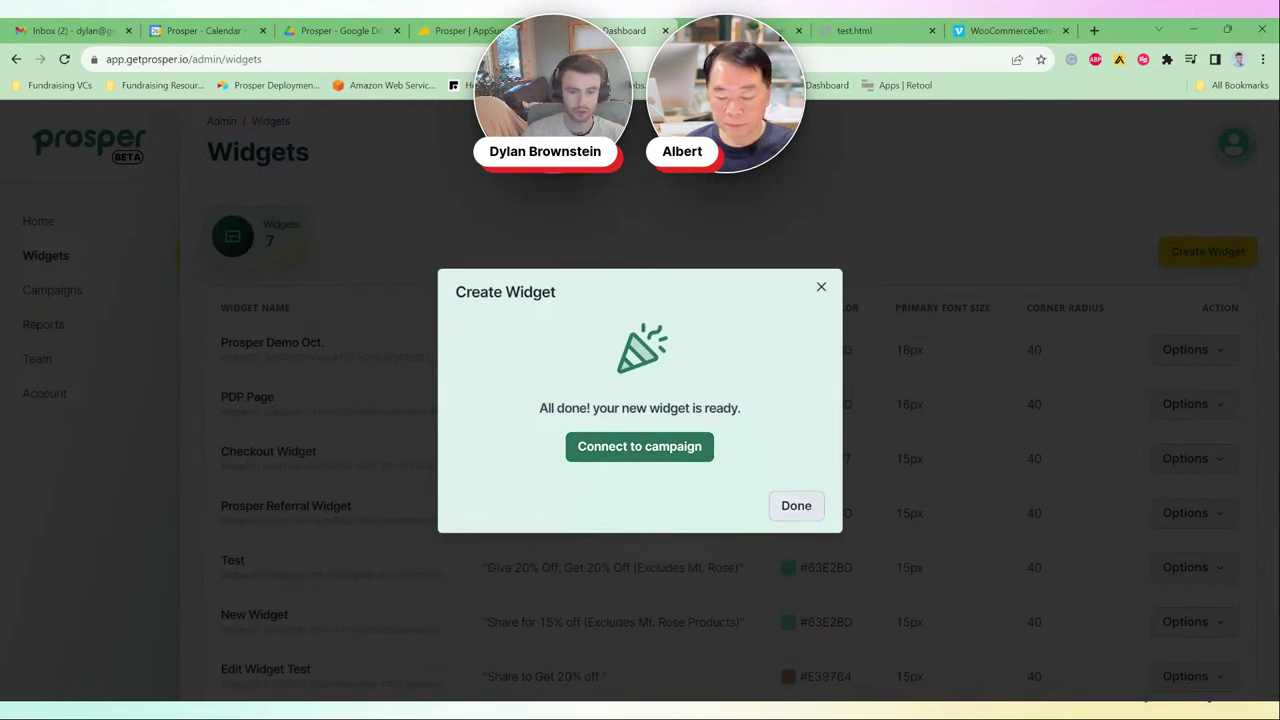
left_click(800, 507)
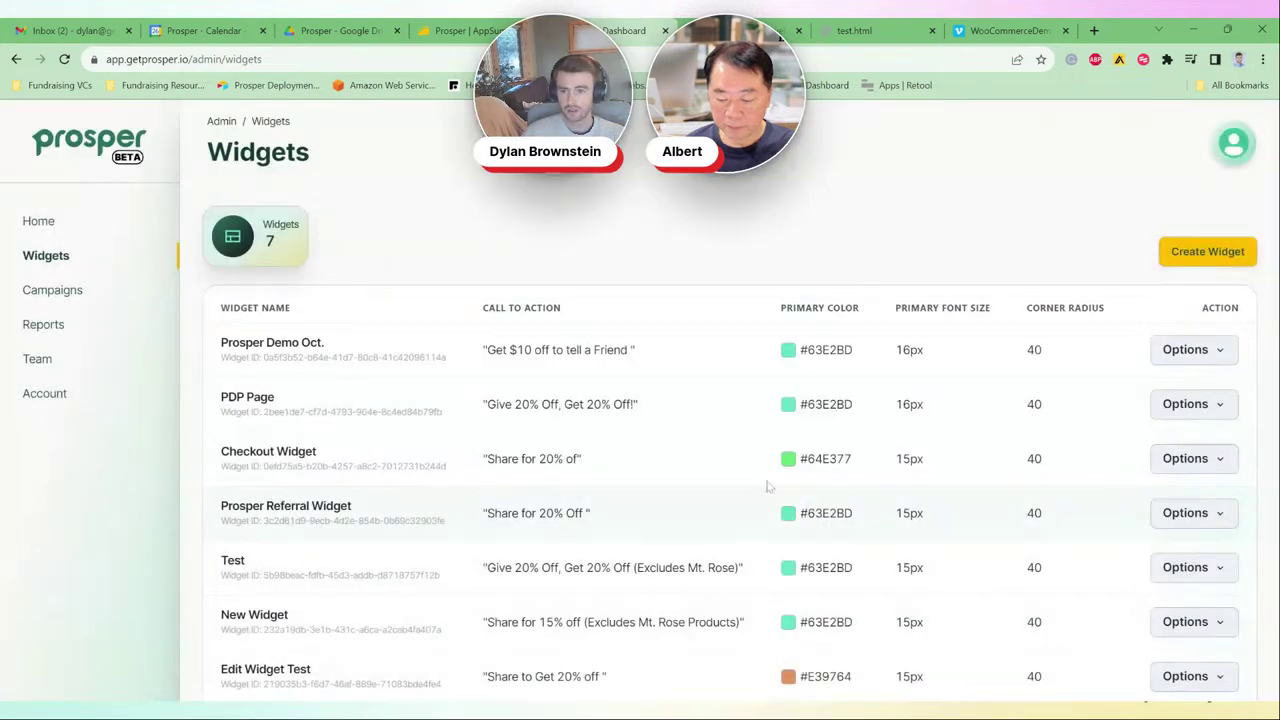
Step: Start a new campaign named "Demo Campaign Oct." and continue to its widget selection
left_click(58, 292)
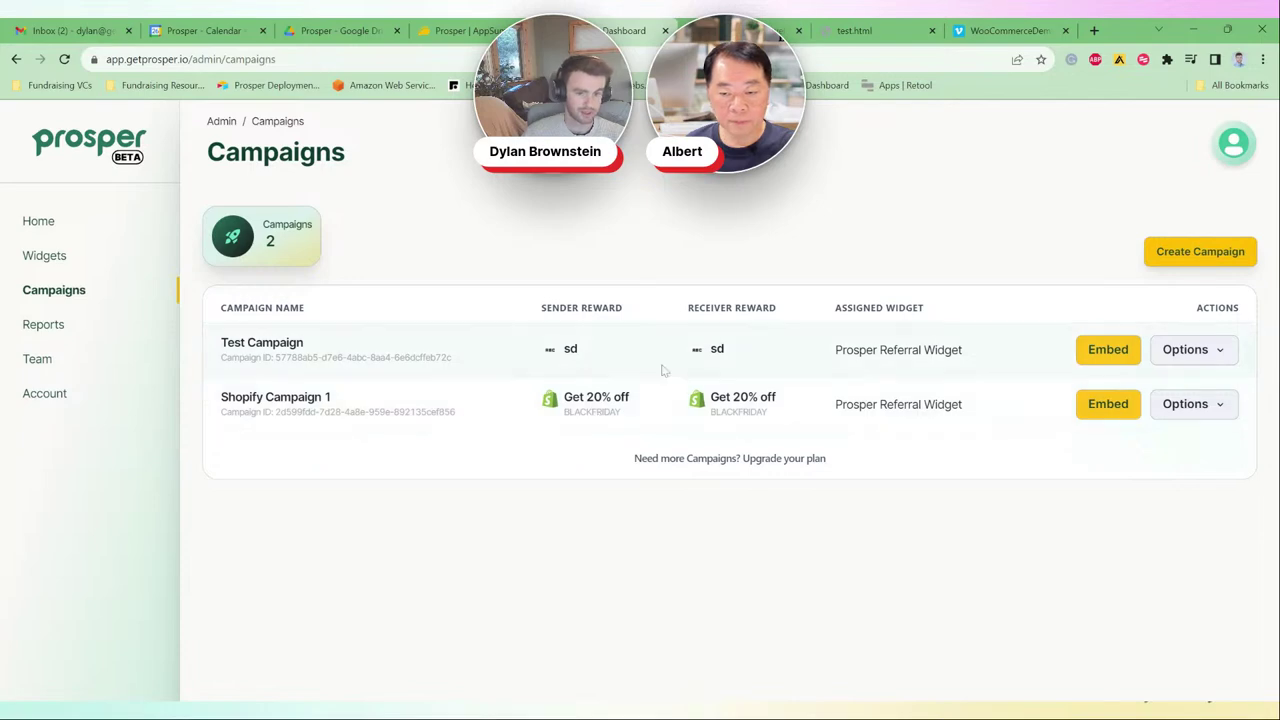
left_click(1234, 250)
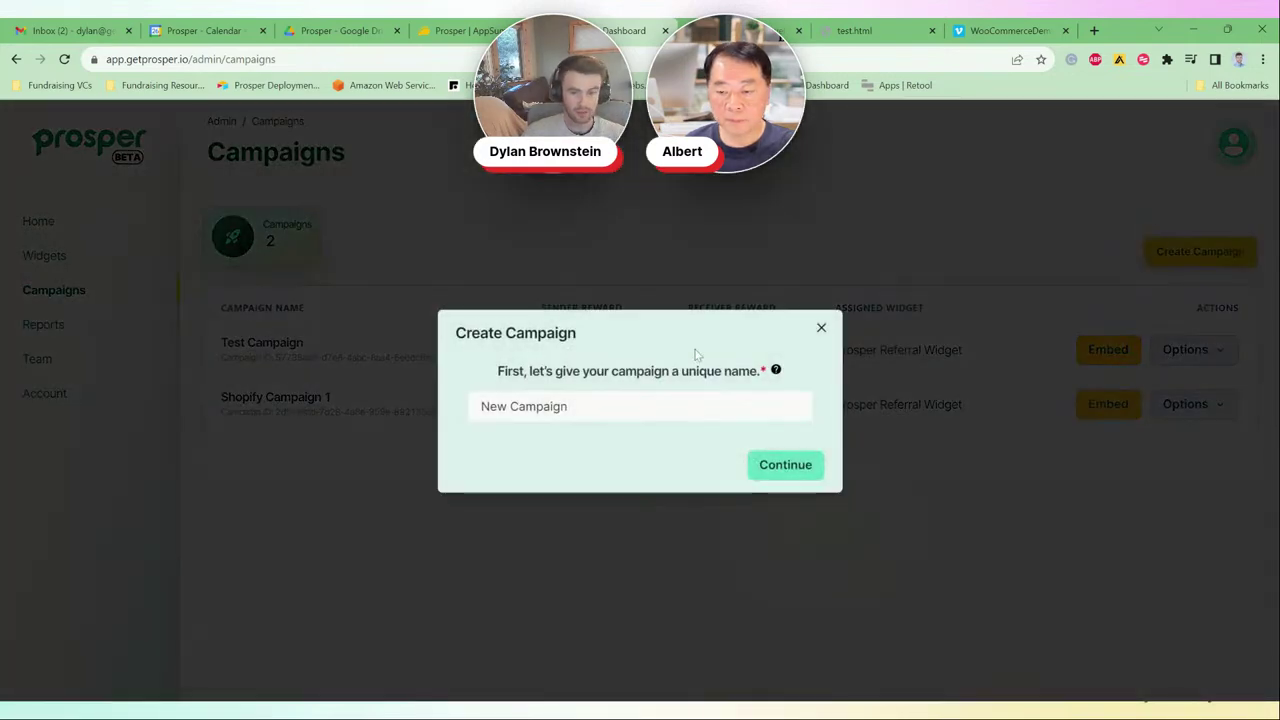
triple_click(530, 406)
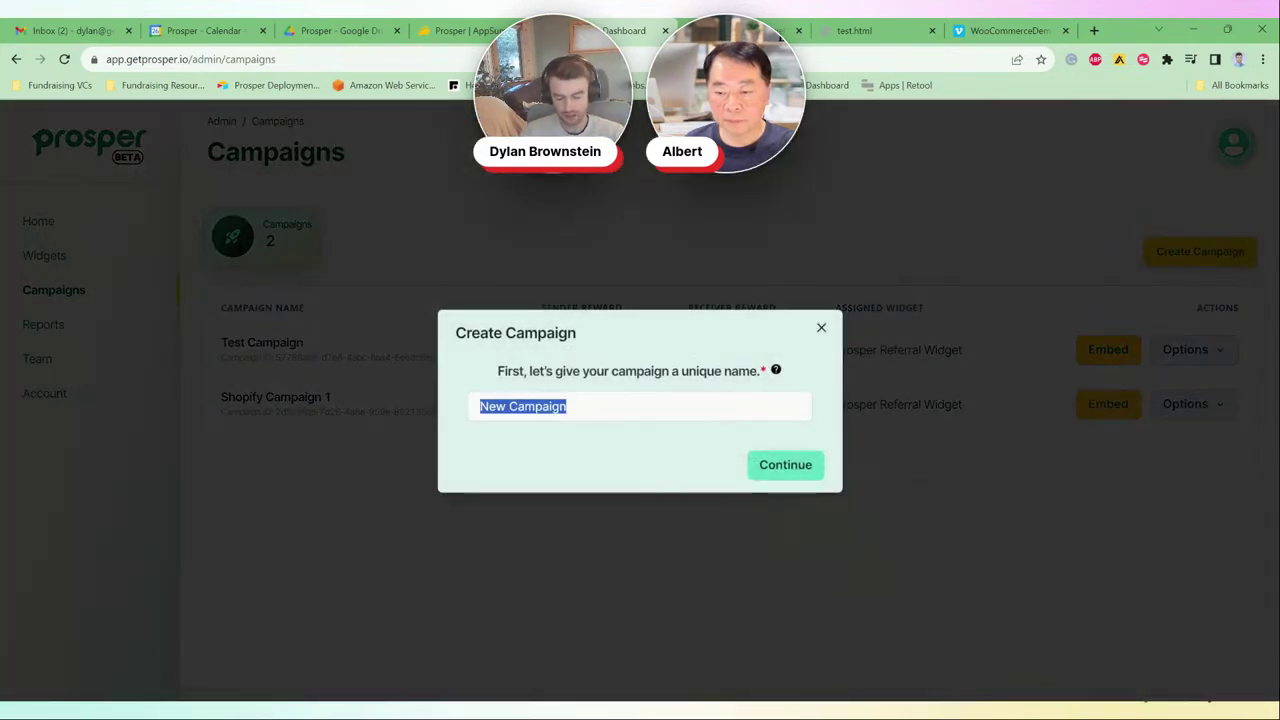
type("Demo")
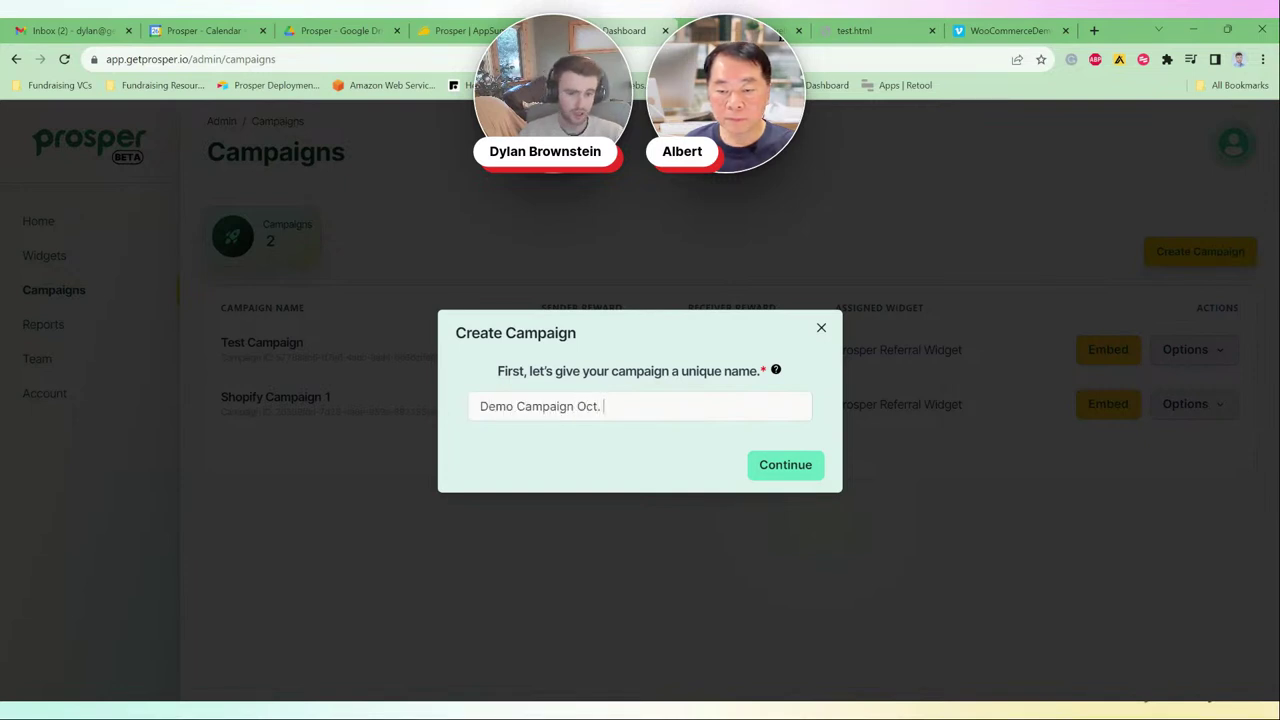
left_click(785, 465)
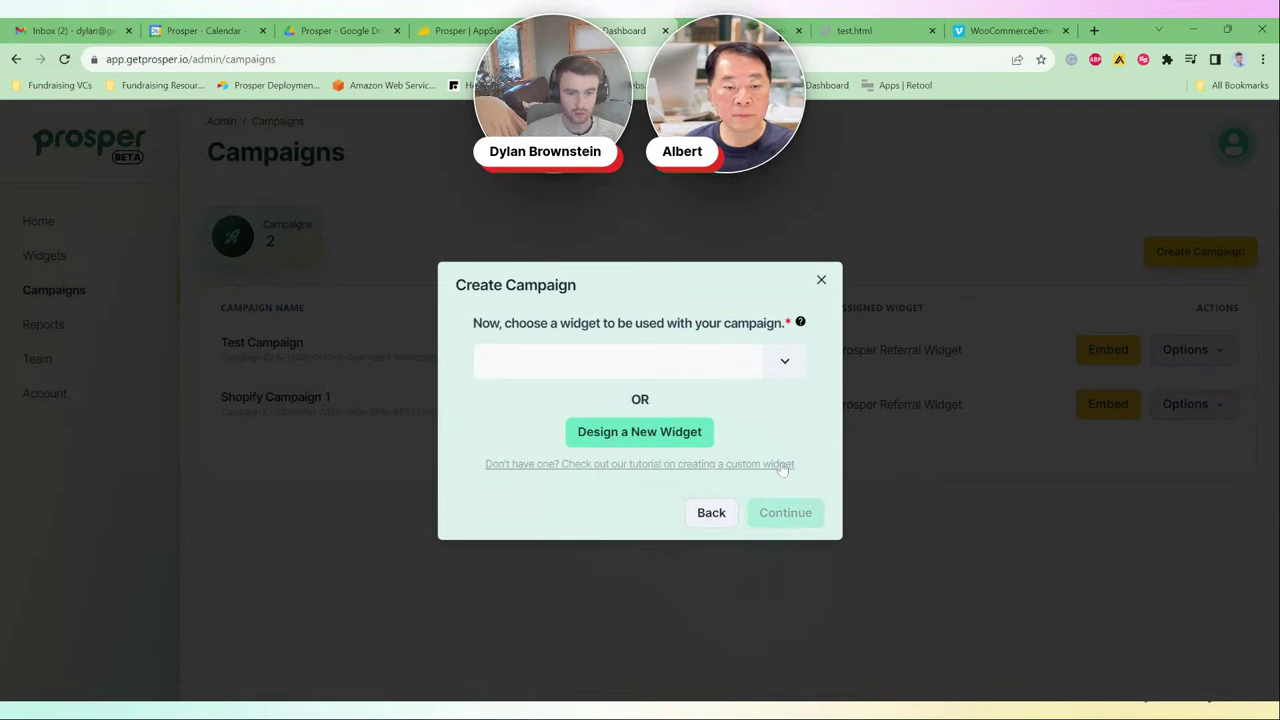
Step: Choose "Prosper Demo Oct." as the widget used with the new campaign
left_click(539, 367)
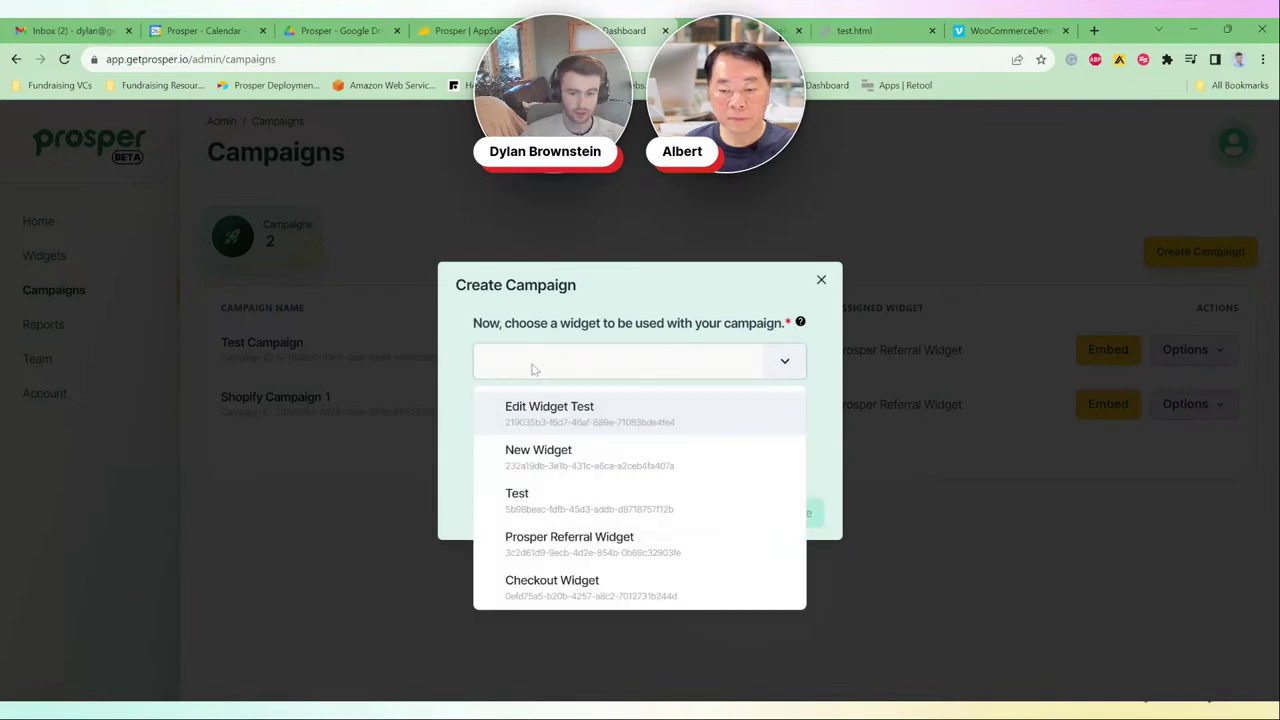
scroll(551, 478, "down", 2)
scroll(560, 480, "up", 2)
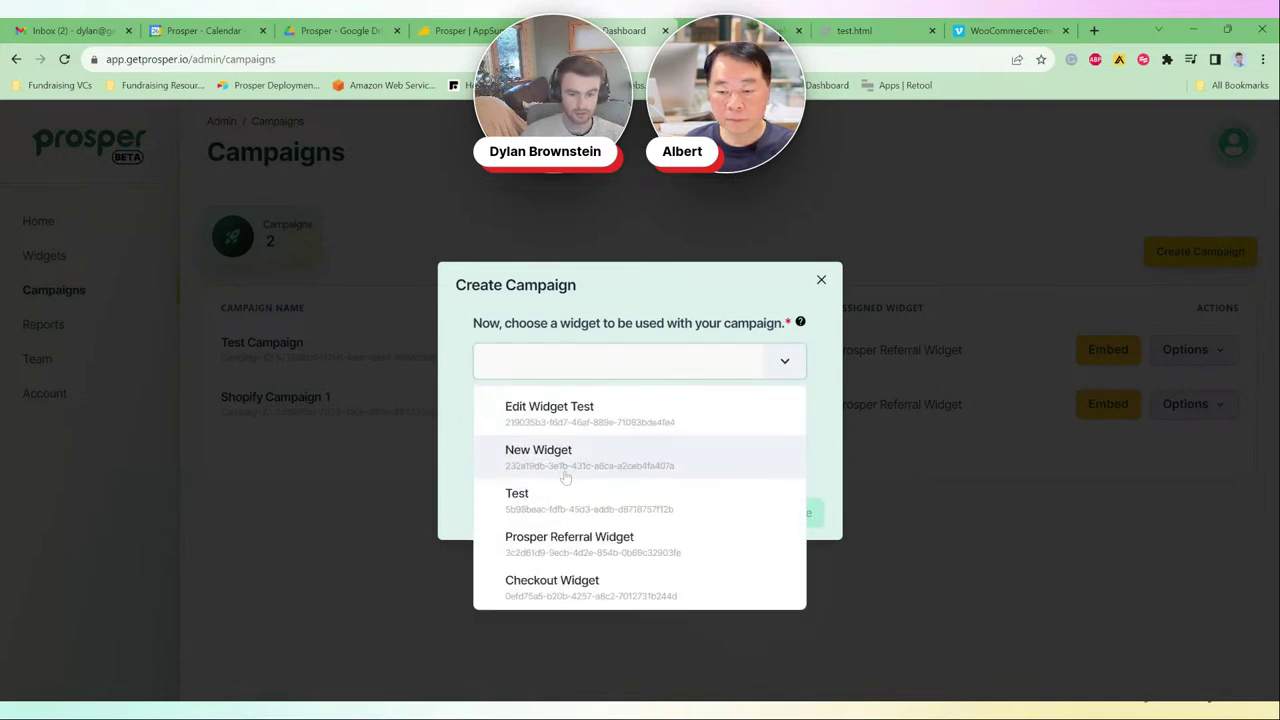
left_click(589, 340)
left_click(753, 369)
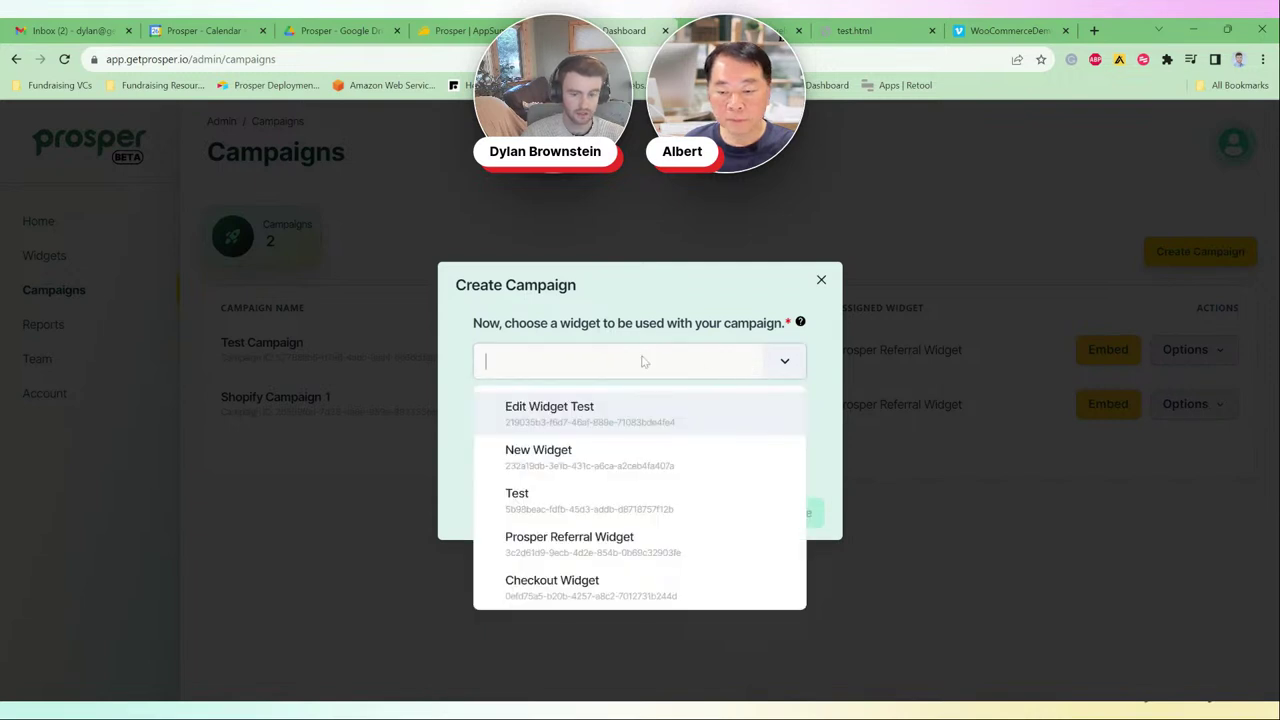
left_click(831, 364)
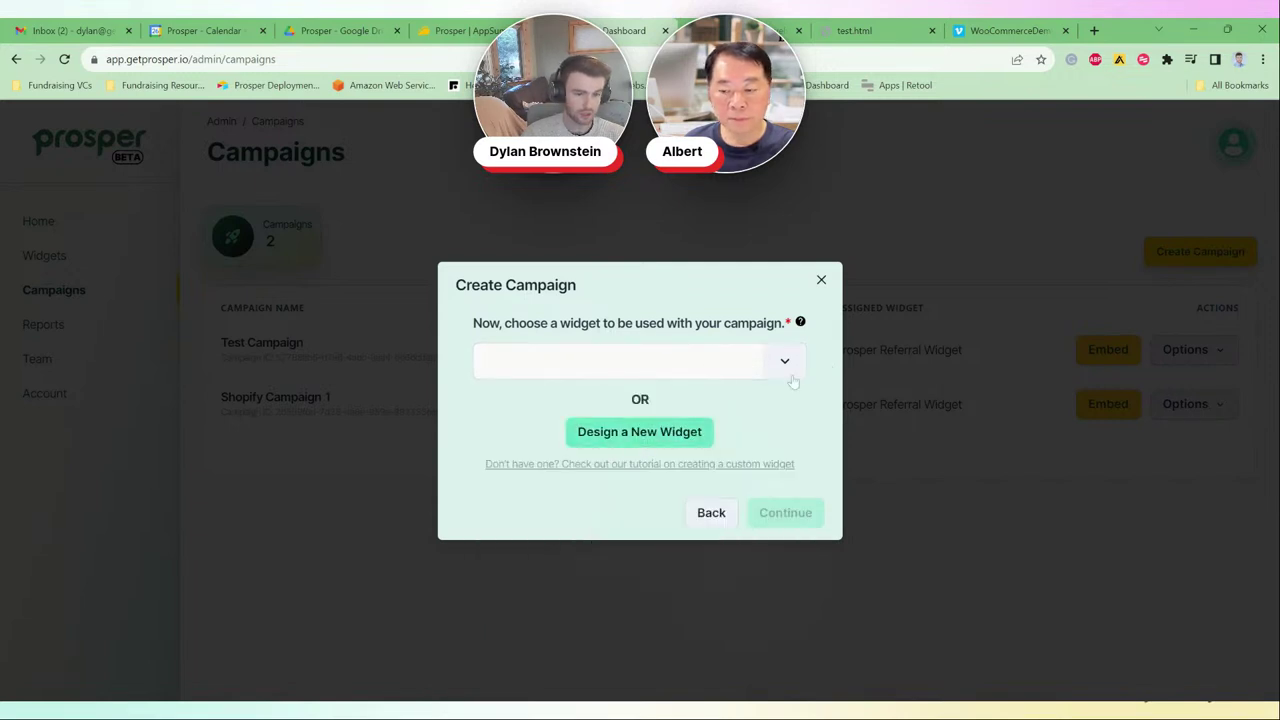
left_click(700, 362)
scroll(670, 450, "down", 2)
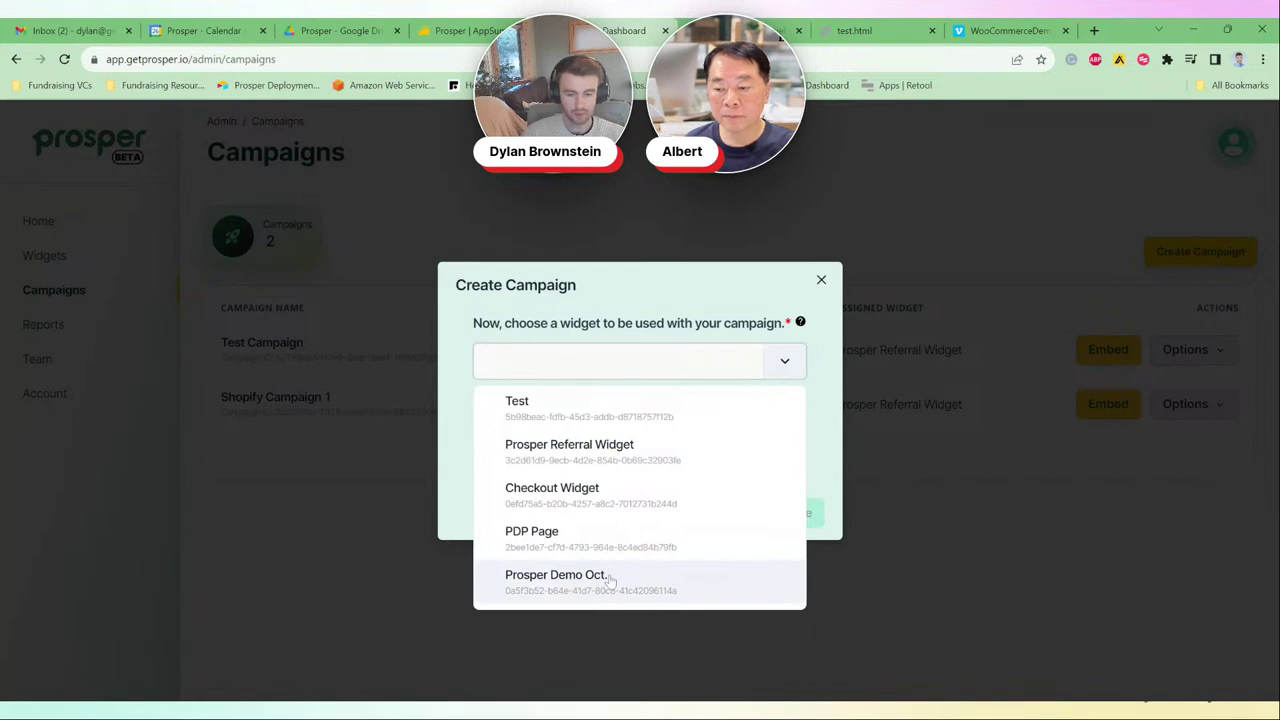
left_click(567, 584)
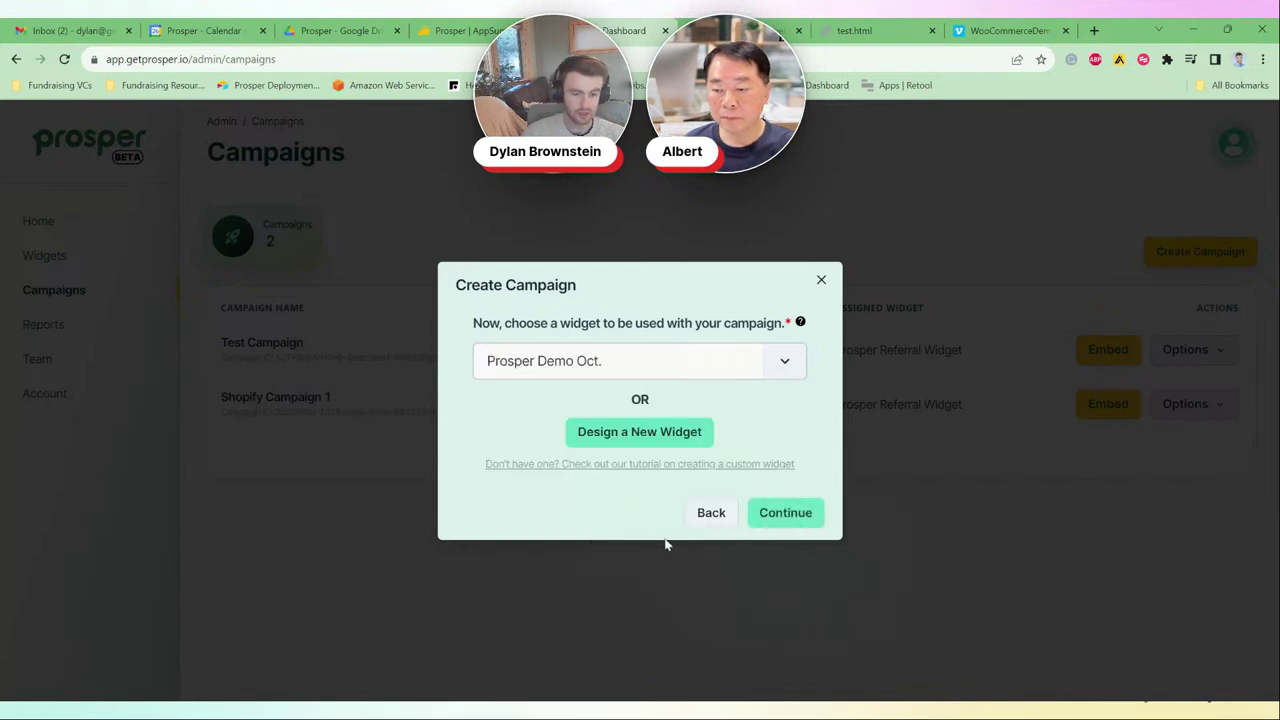
Step: Confirm the chosen widget and continue to the campaign's sender reward type
left_click(771, 514)
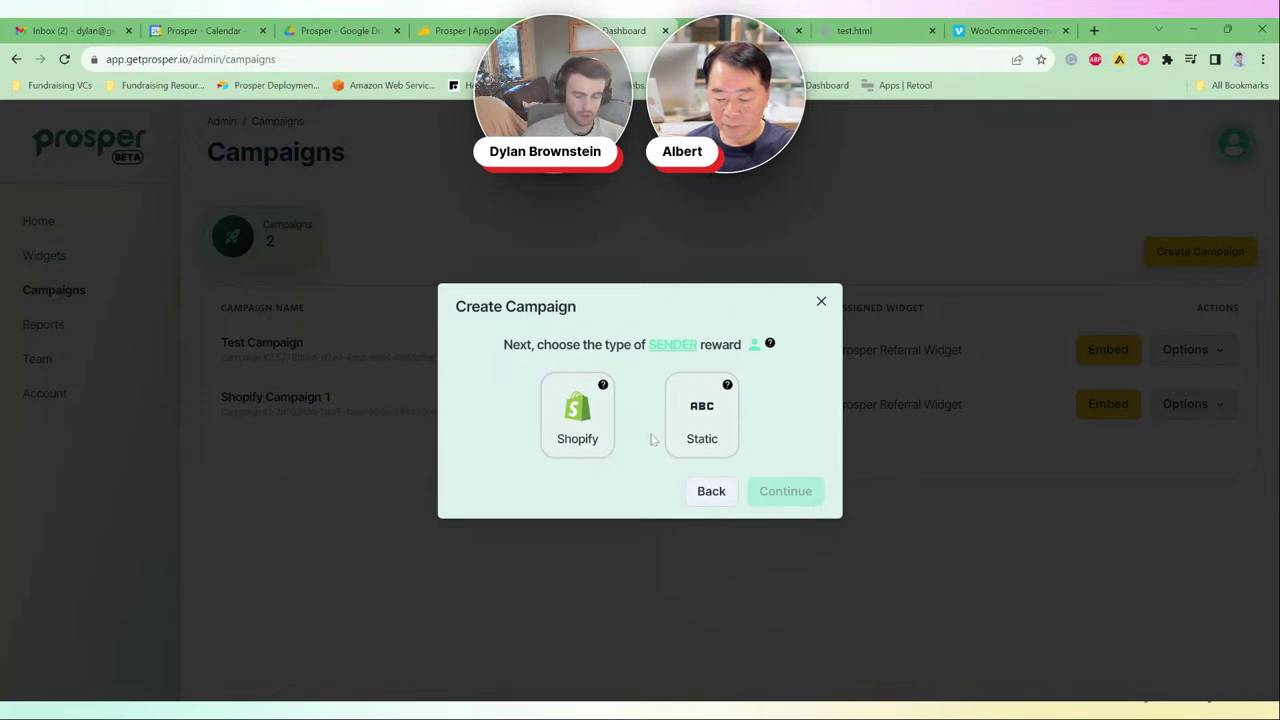
left_click(593, 446)
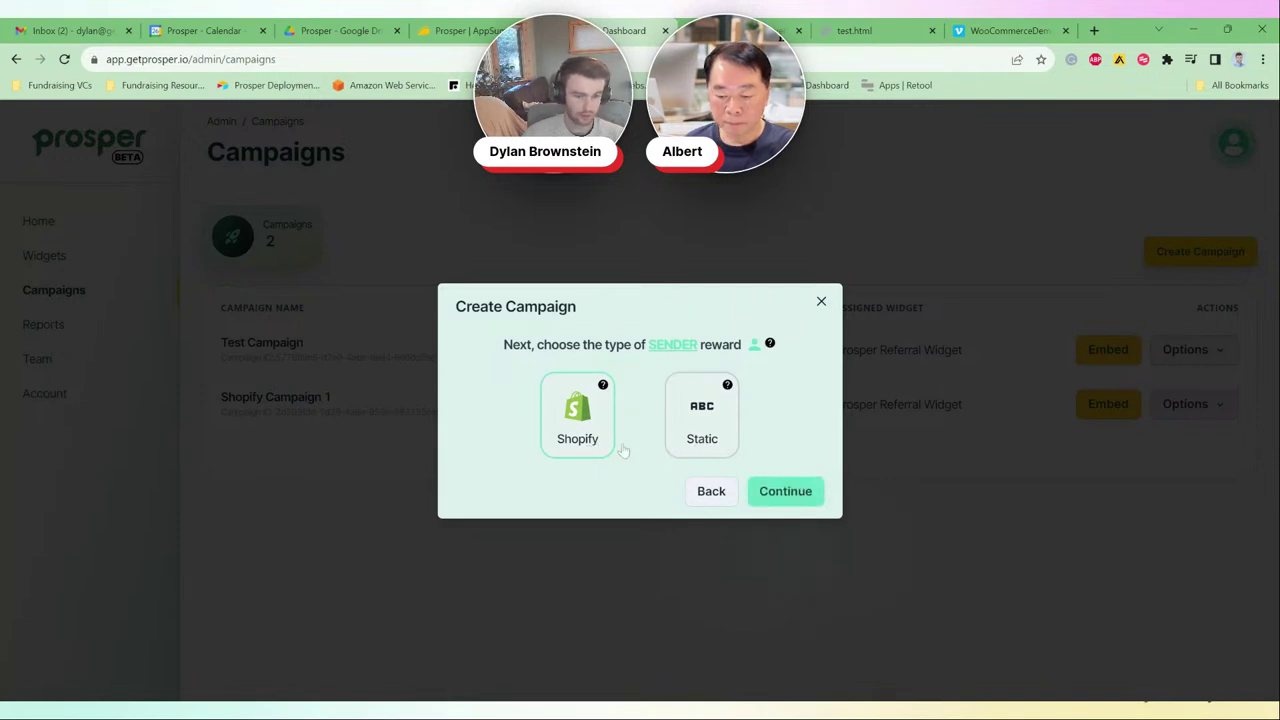
left_click(780, 493)
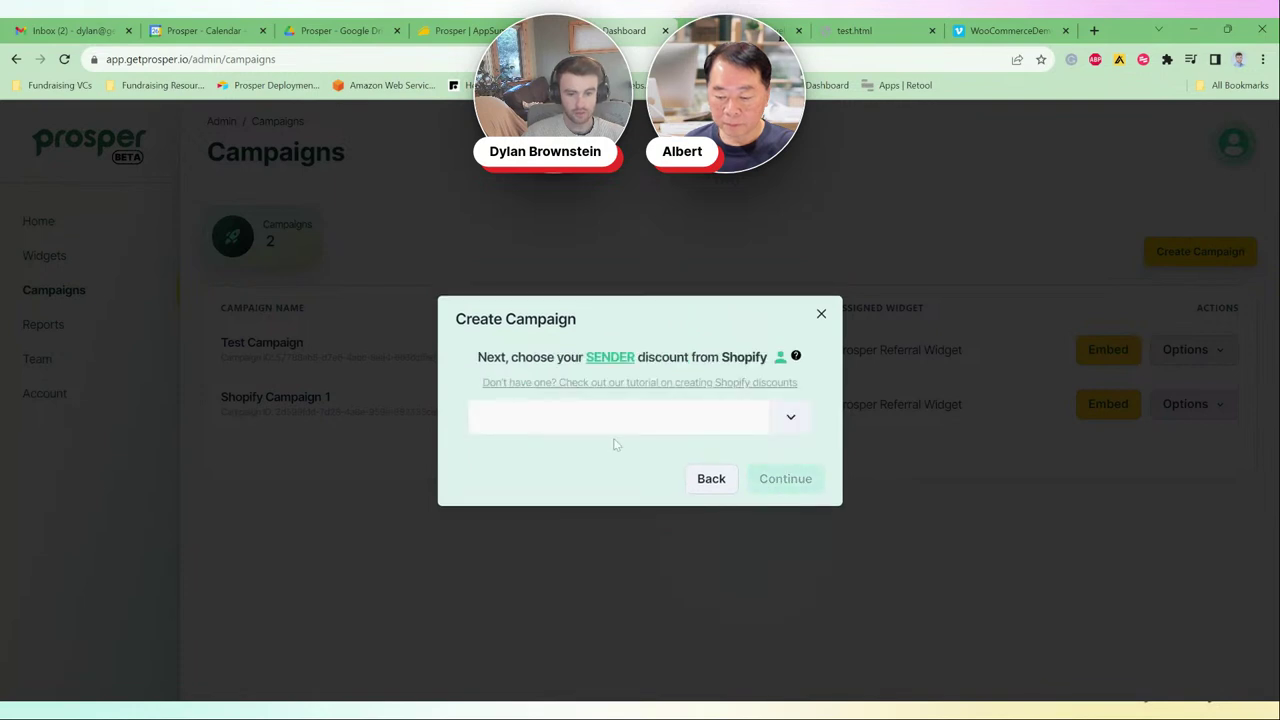
left_click(715, 428)
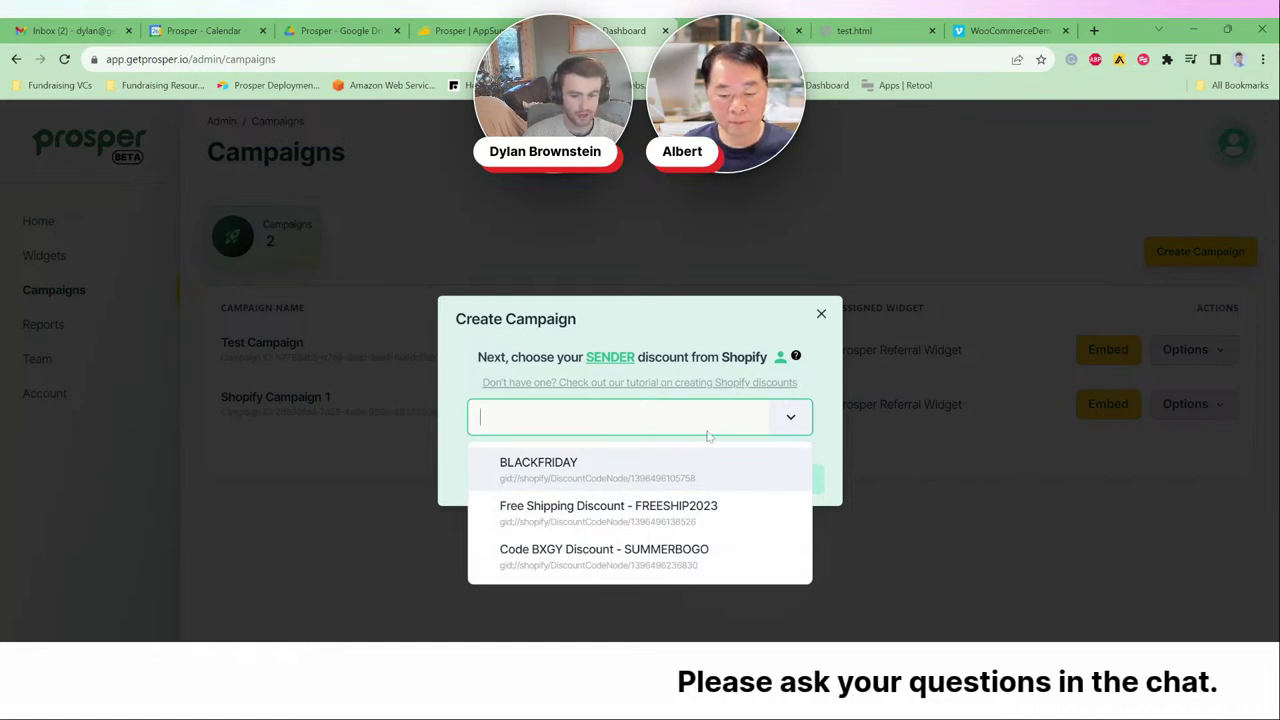
left_click(601, 476)
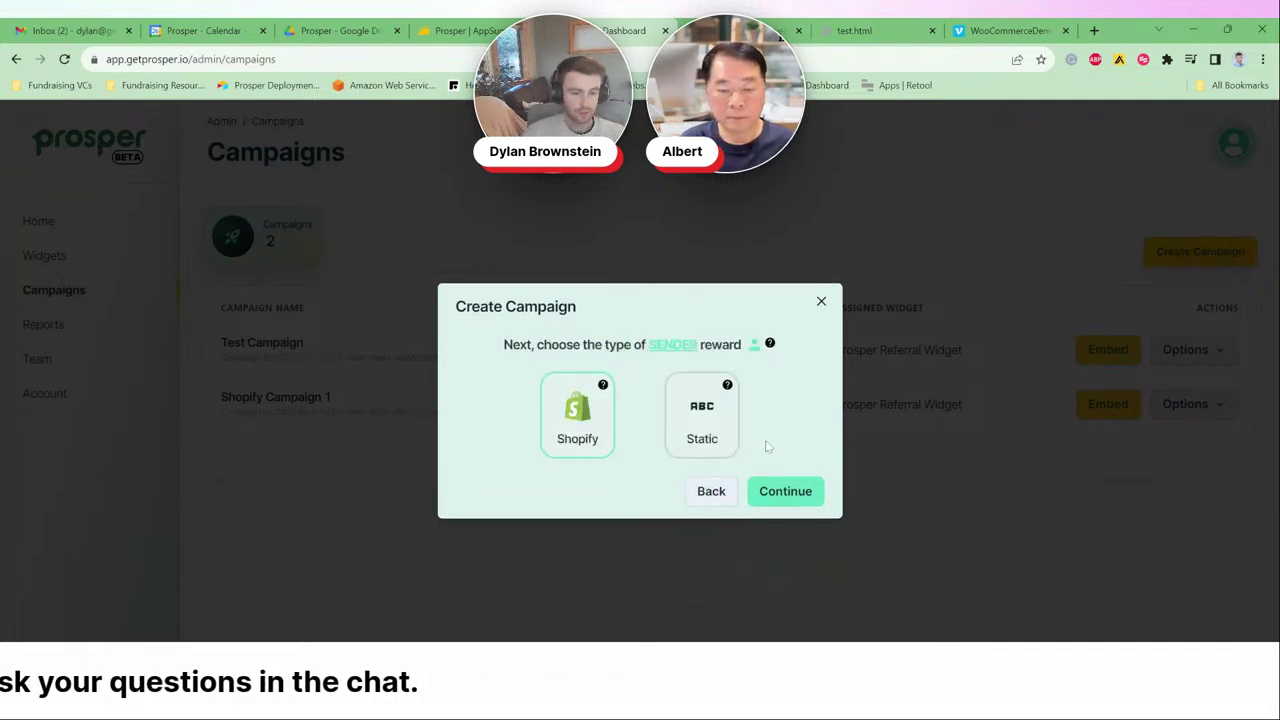
Step: Choose a static sender reward for the campaign and name its discount "$10 Off"
left_click(697, 447)
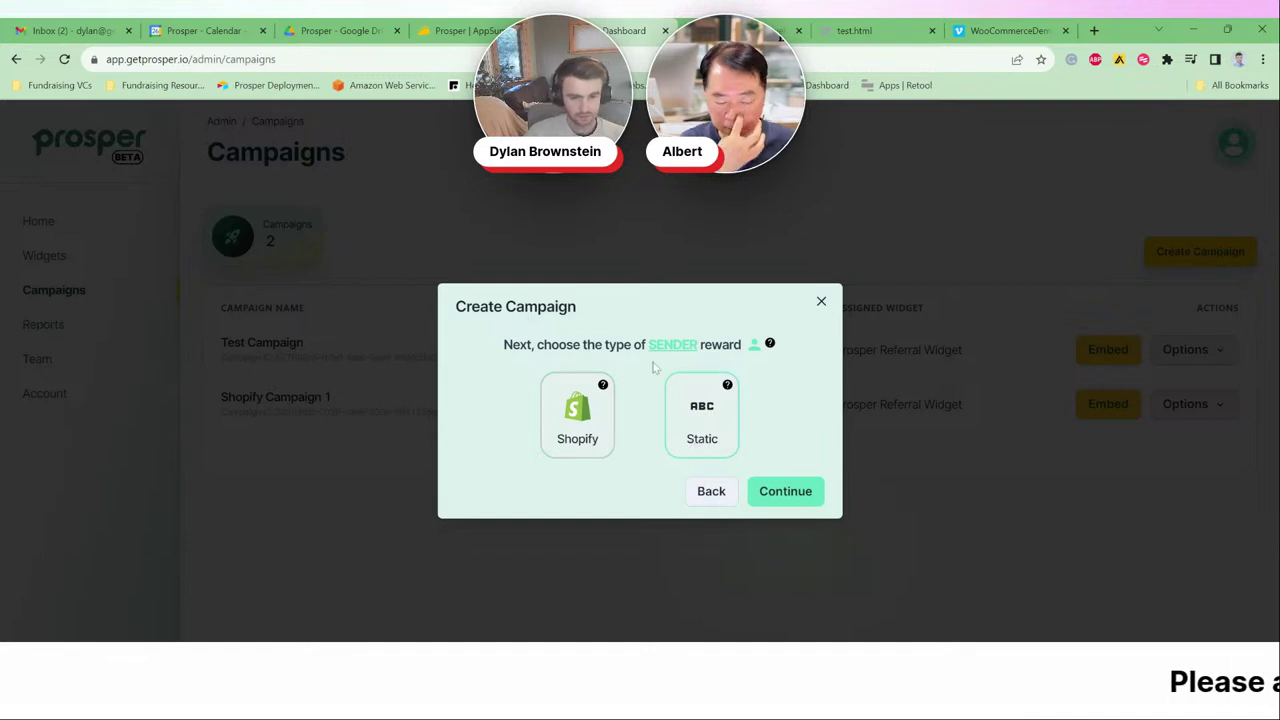
left_click(799, 492)
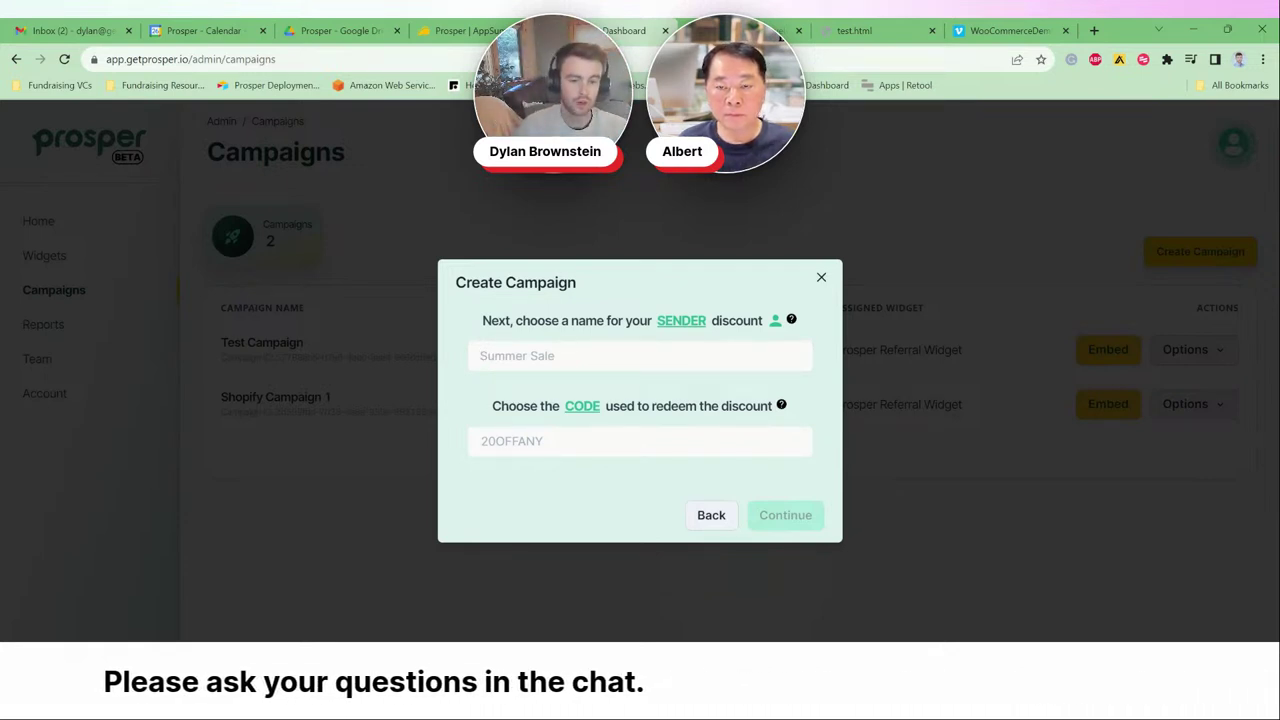
type("$1")
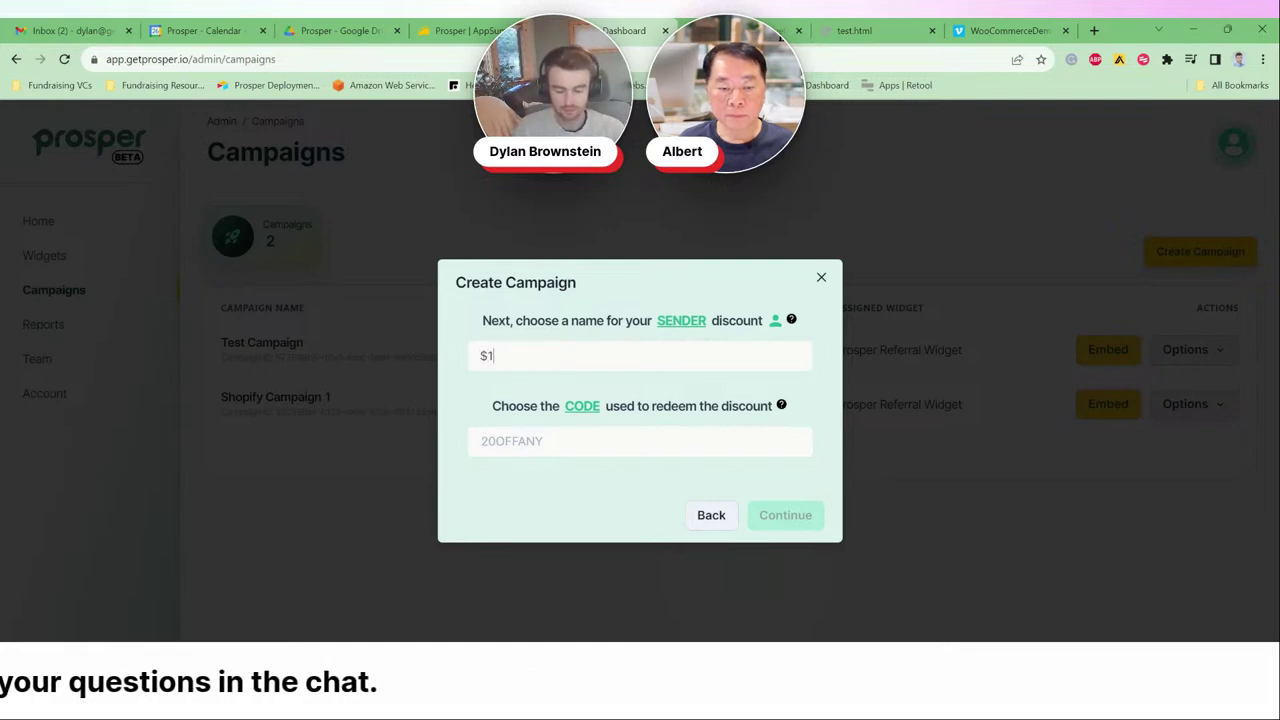
type("0 Off")
Step: Set the code for redeeming the sender discount to "10%offinoct" and continue to the reward description
left_click(482, 441)
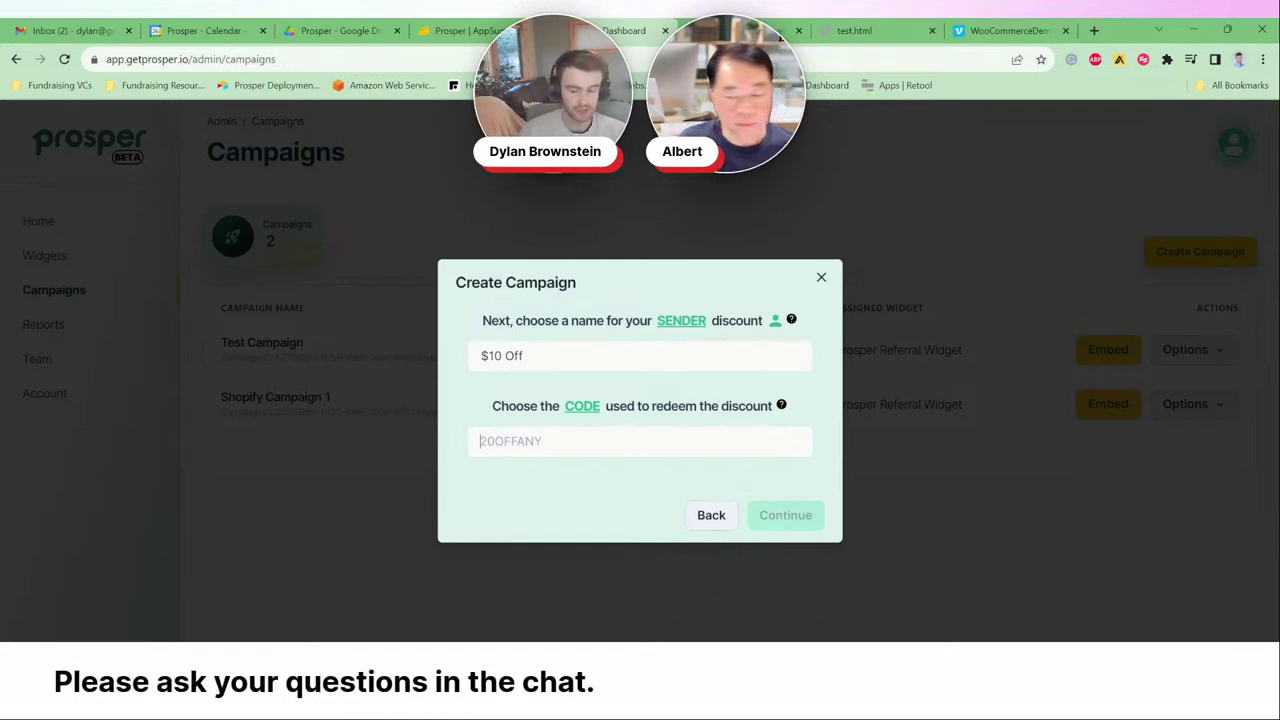
type("10%")
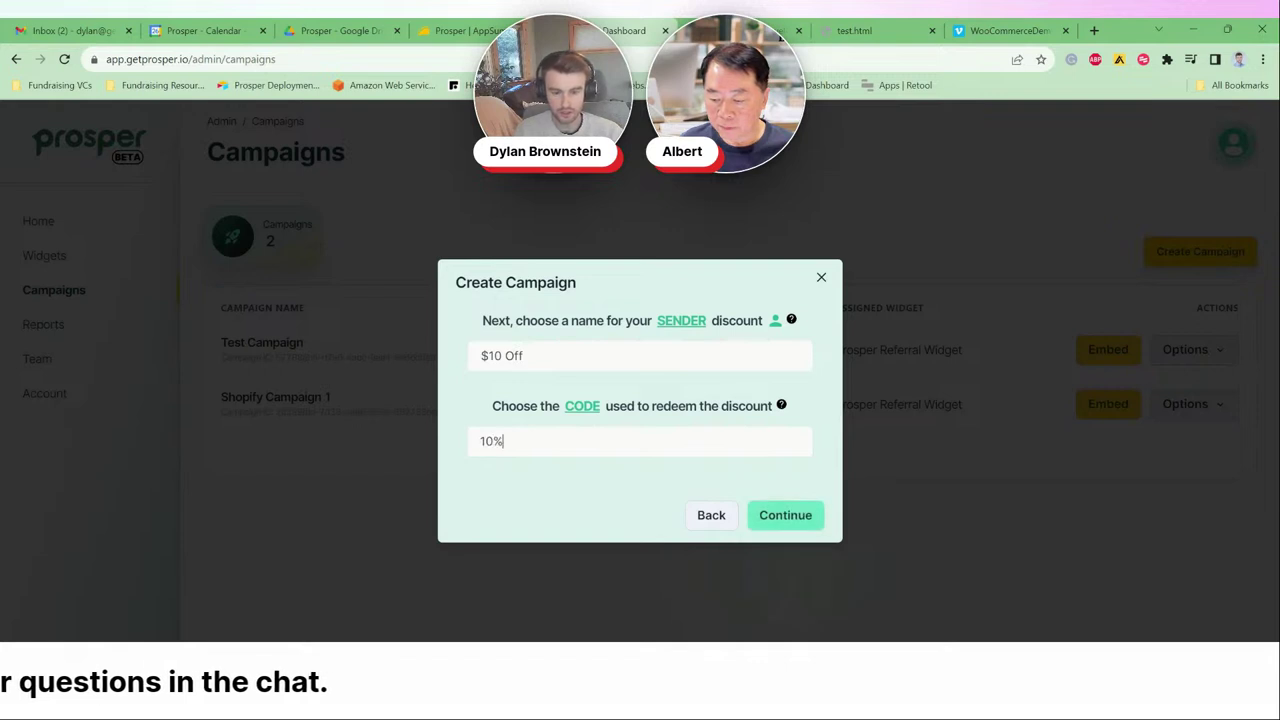
type("offinoct")
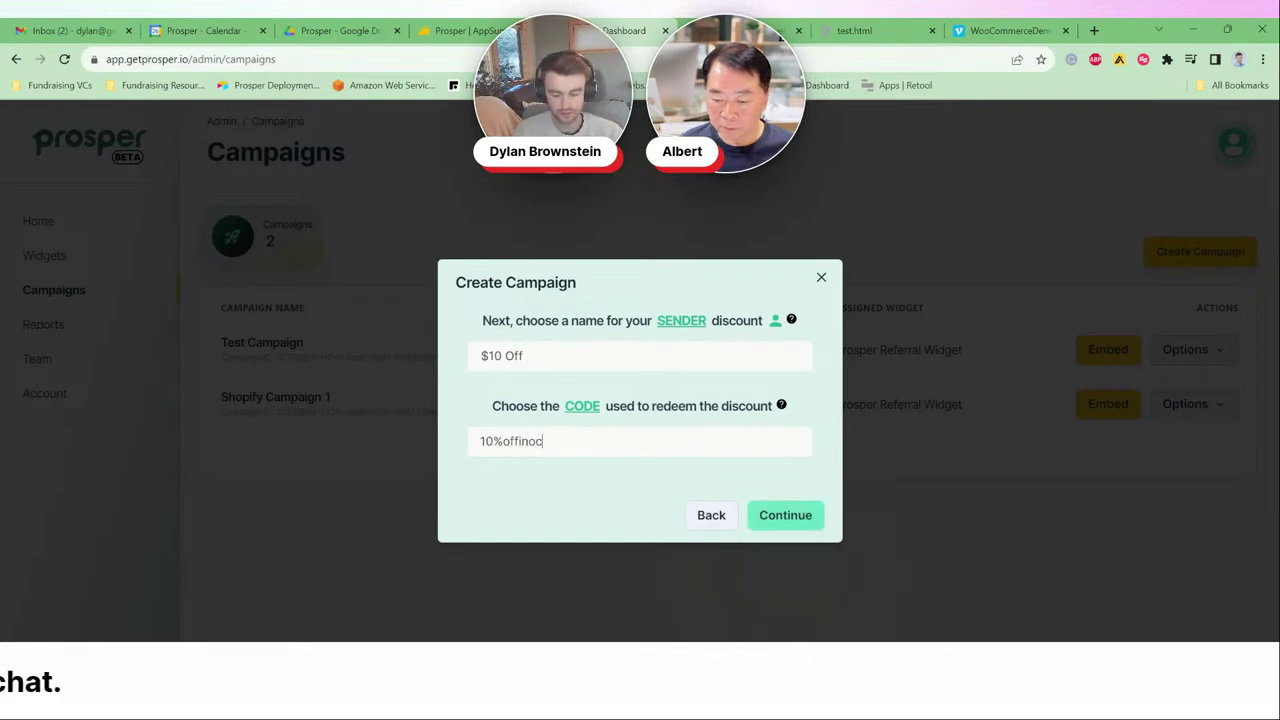
key("ctrl+a")
left_click(508, 486)
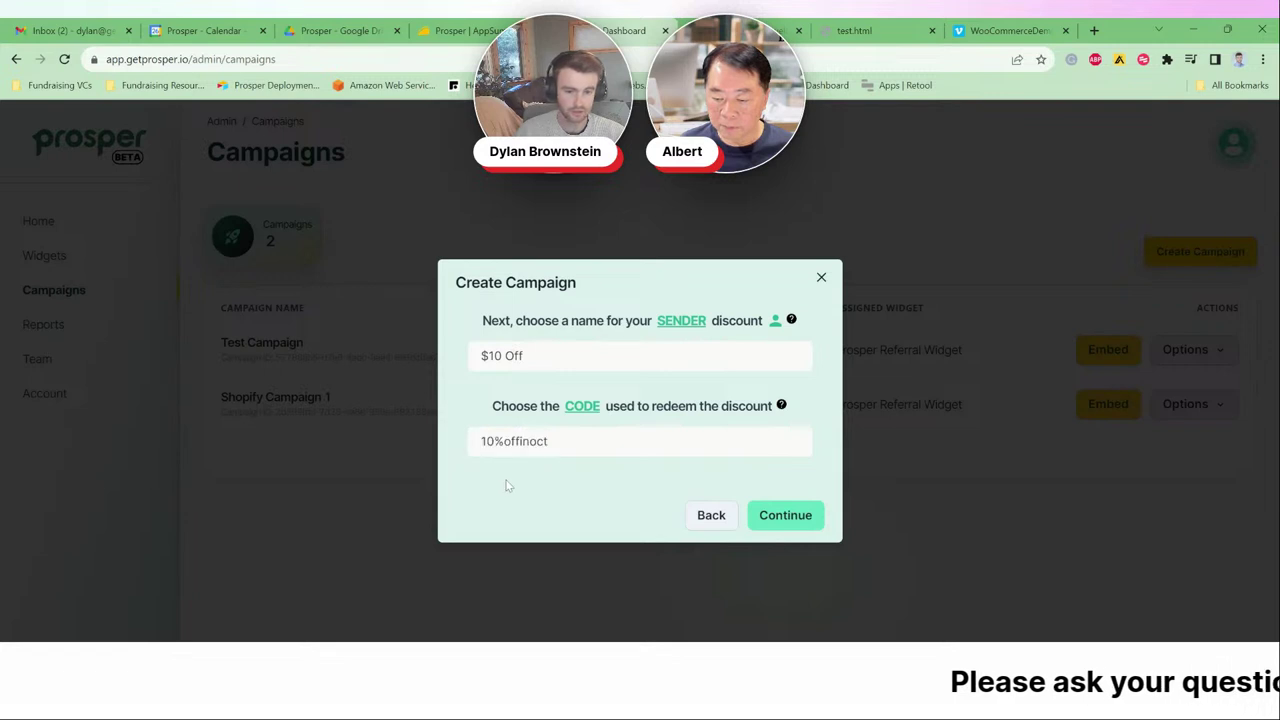
left_click(776, 514)
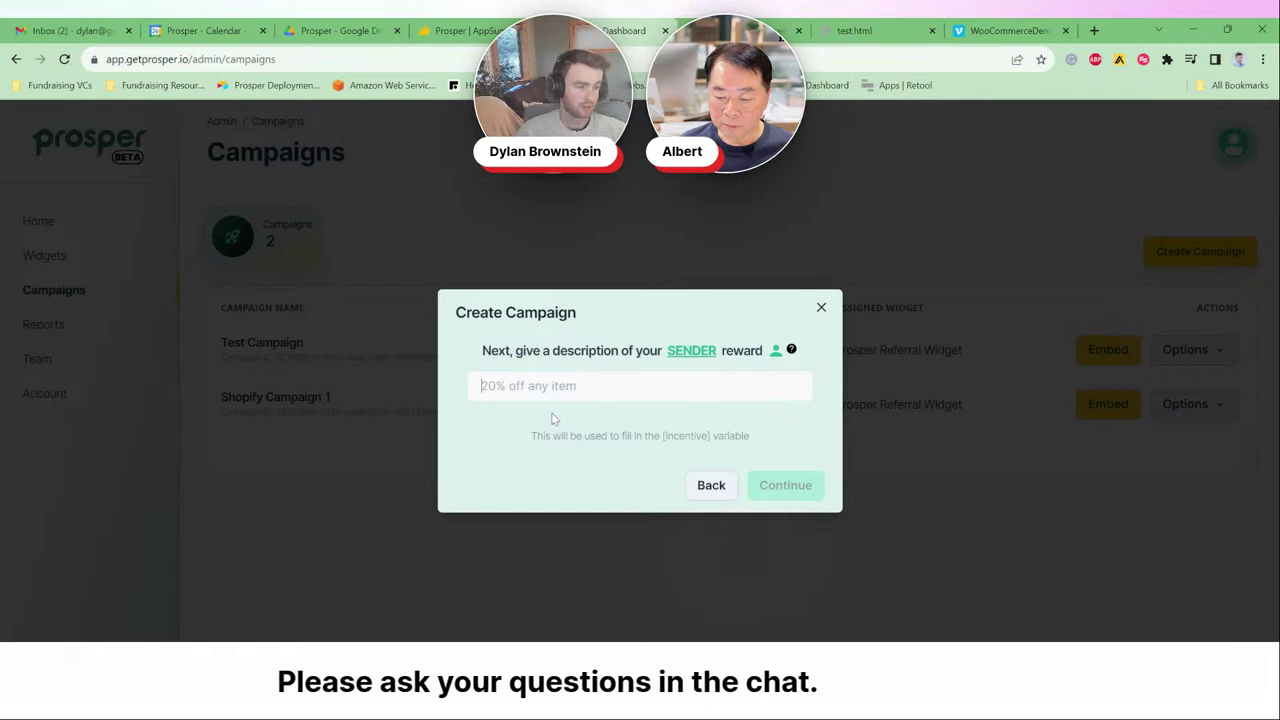
Step: Describe the sender reward as "10% off your purchase" and continue to the receiver reward type
type("10")
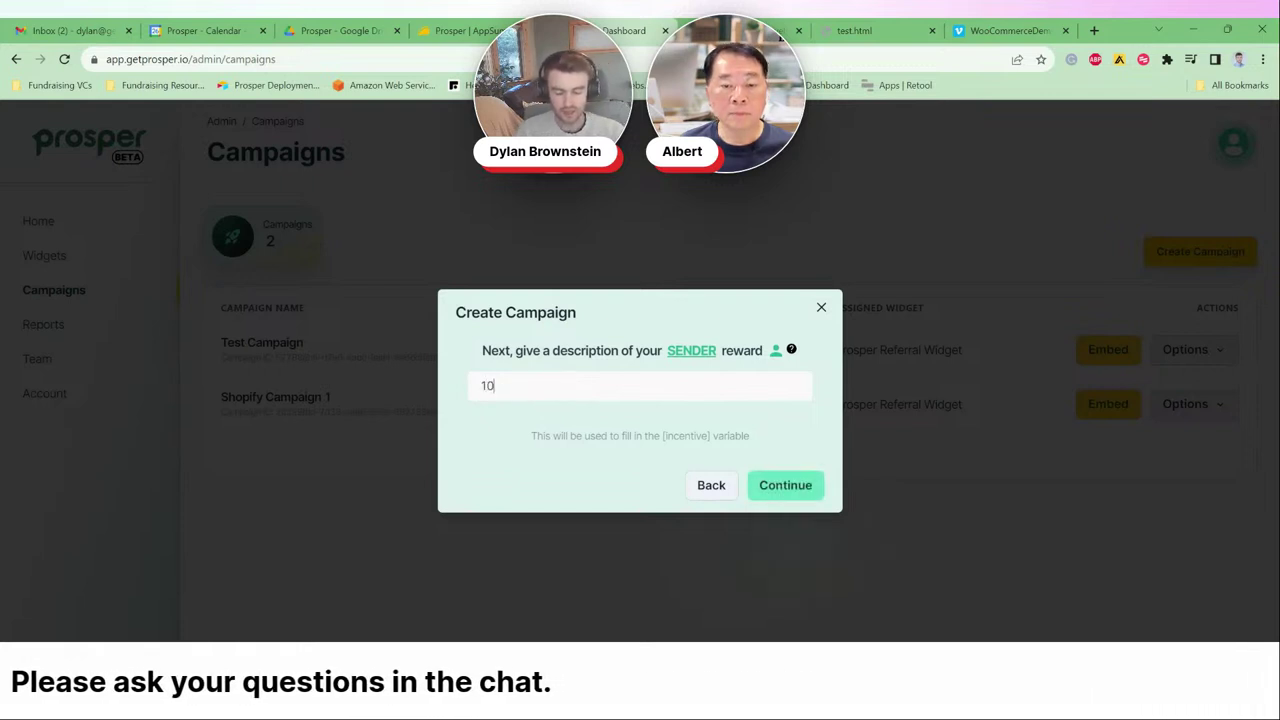
type("% off ")
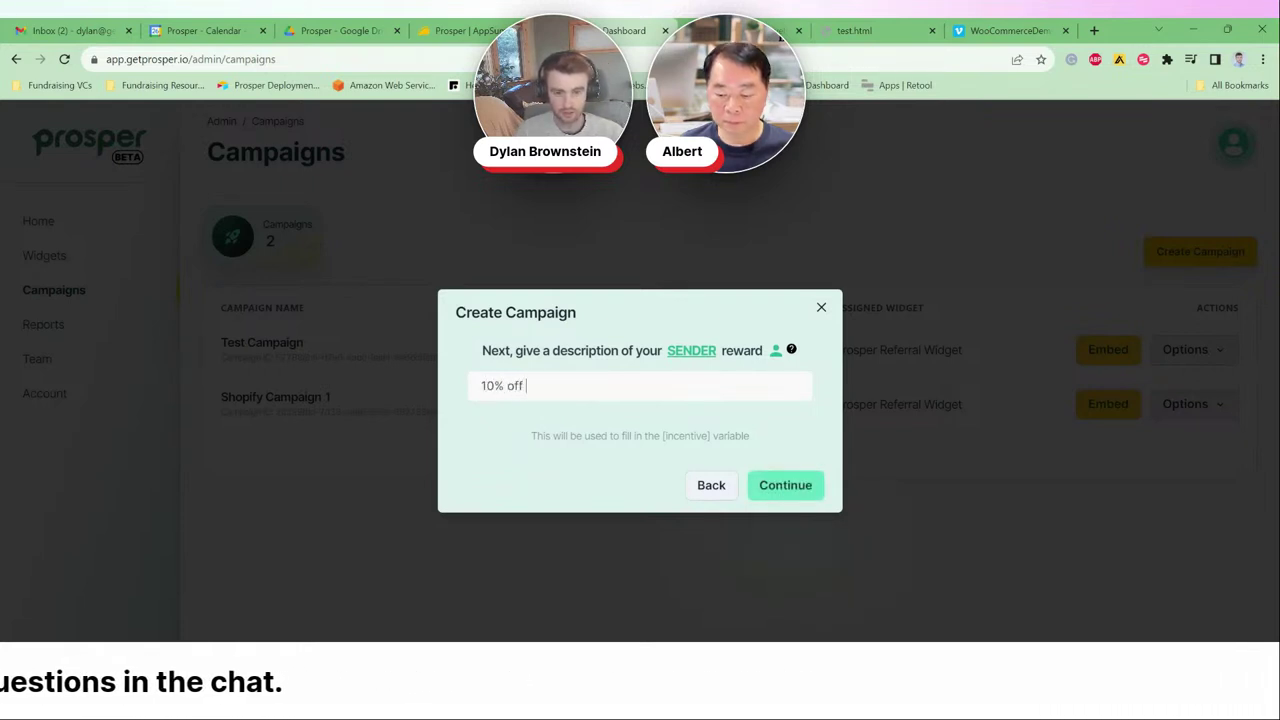
type("your purchase!")
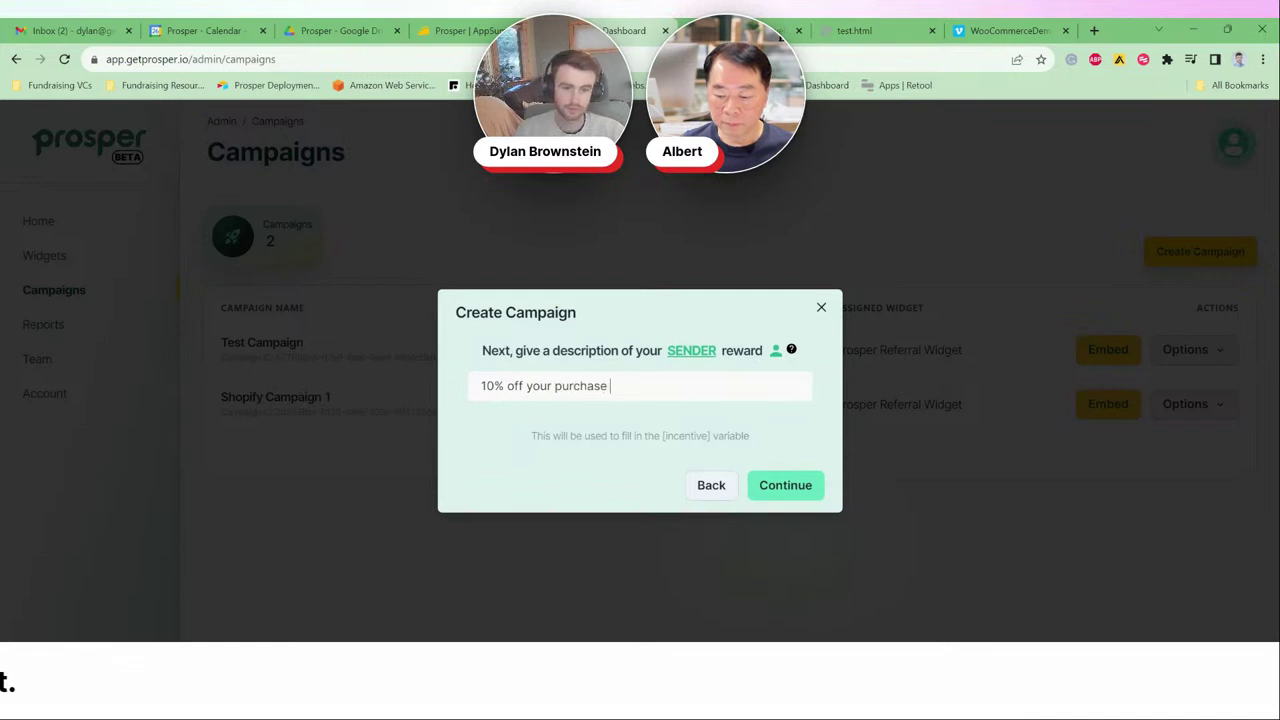
left_click(785, 486)
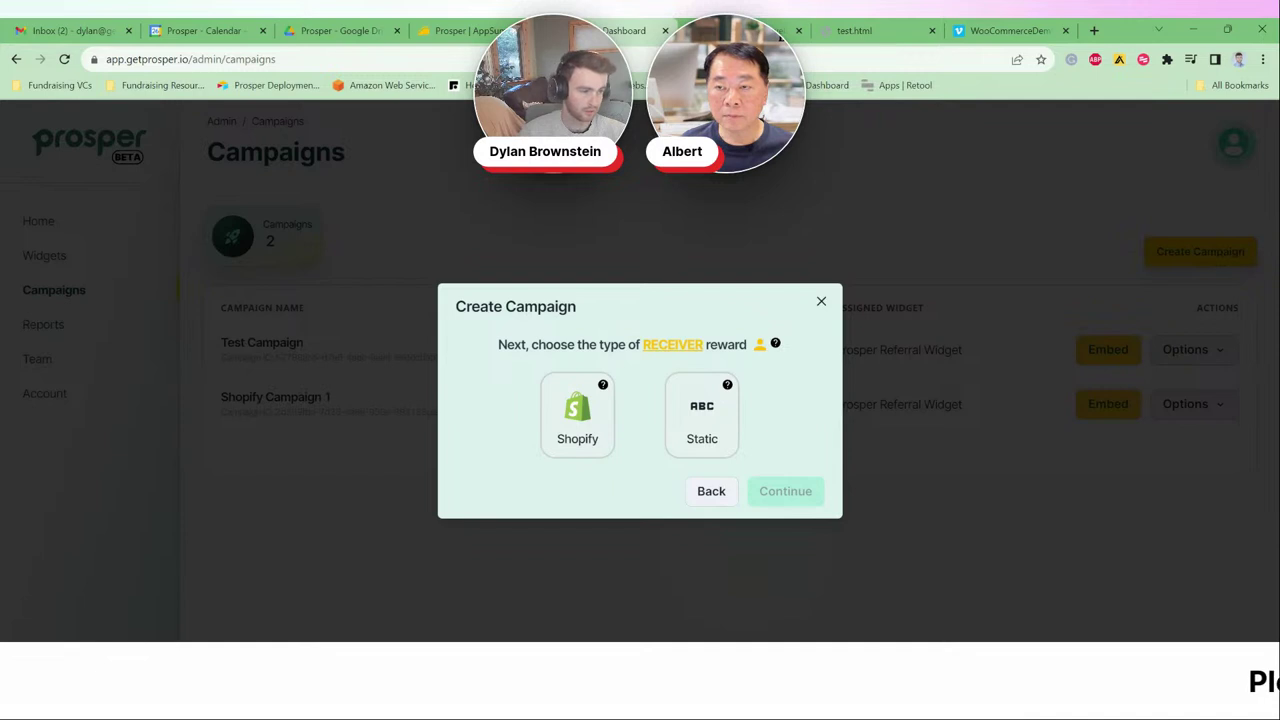
Step: Choose a static receiver reward and set its discount redemption code to "$20offinoct"
left_click(684, 428)
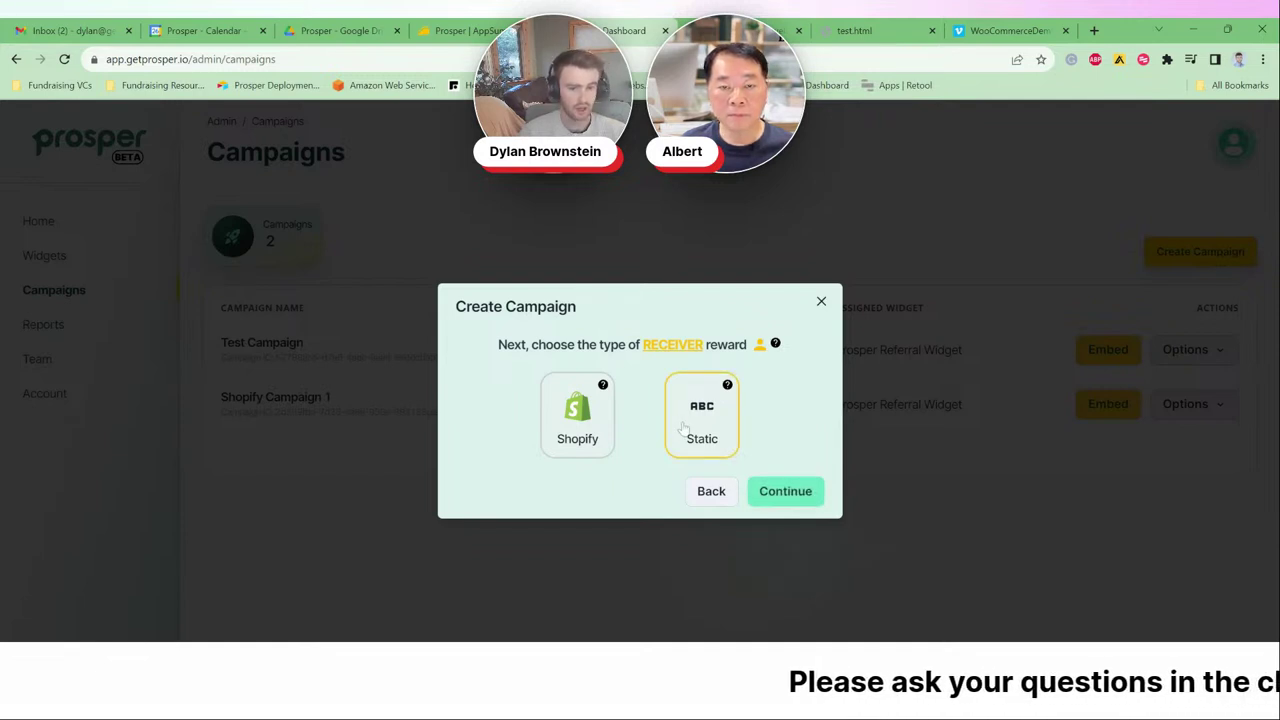
left_click(779, 487)
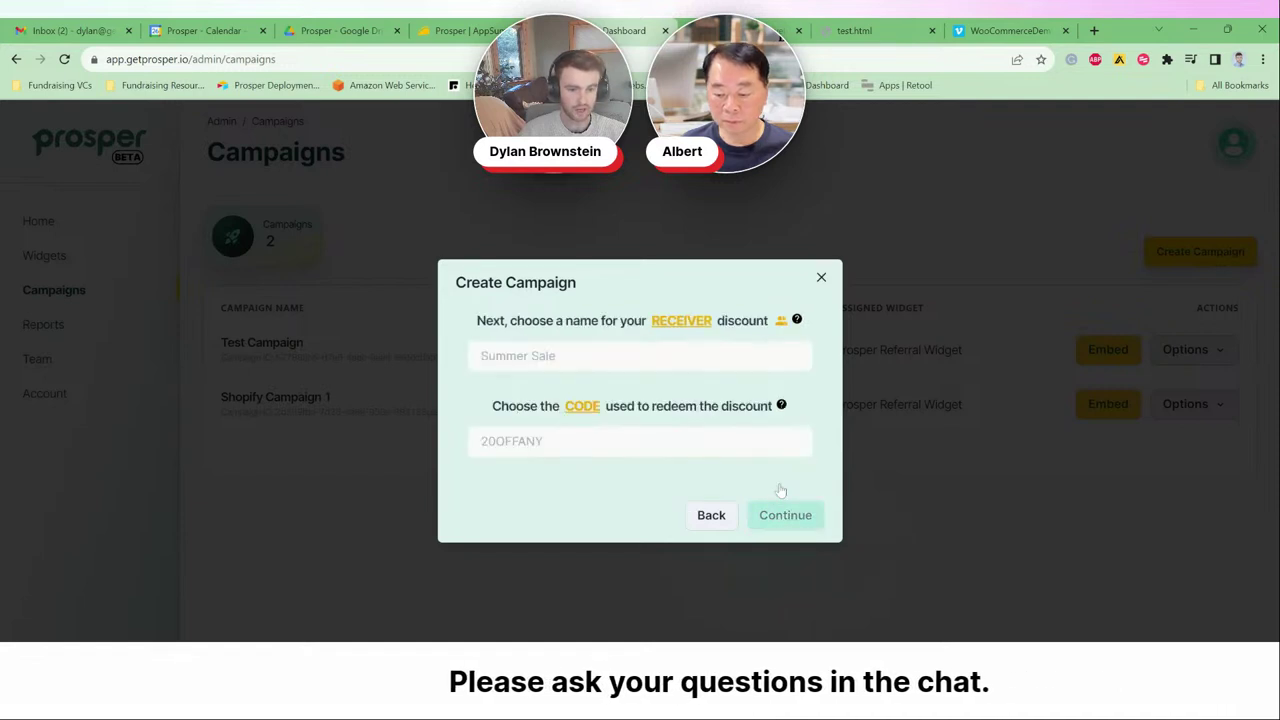
left_click(500, 441)
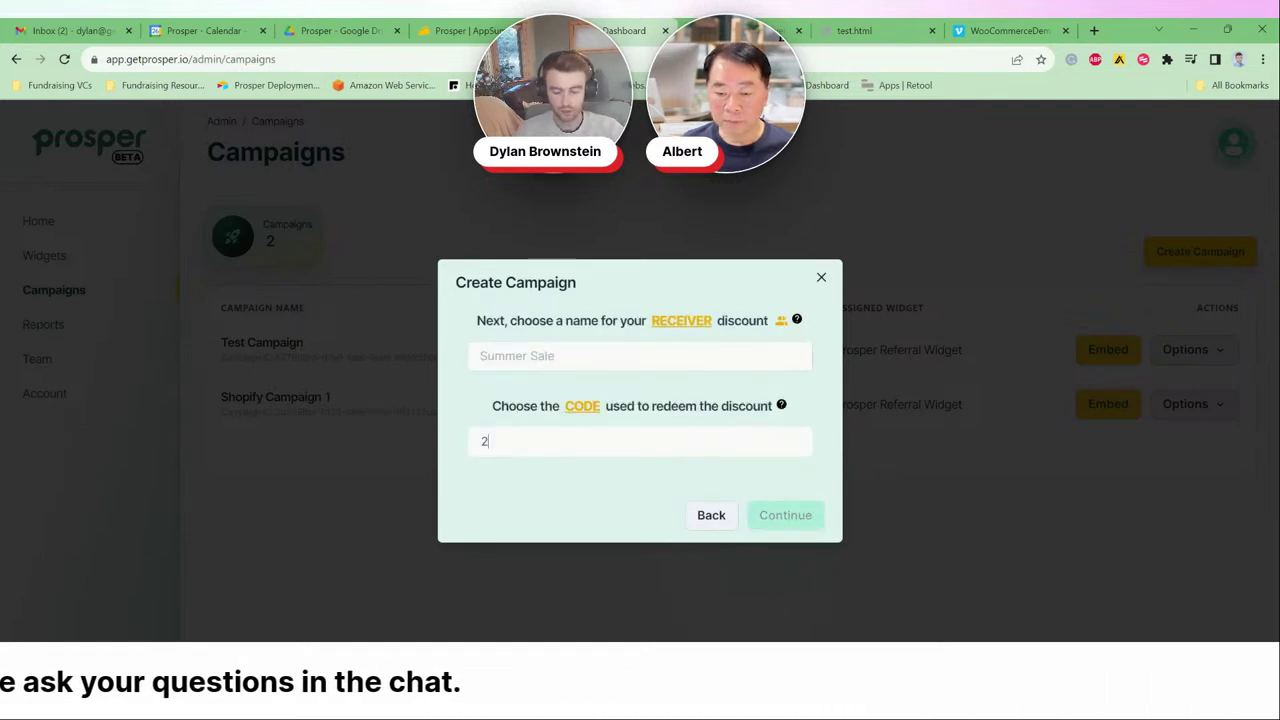
type("20%")
key("BackSpace")
key("BackSpace")
key("BackSpace")
type("$")
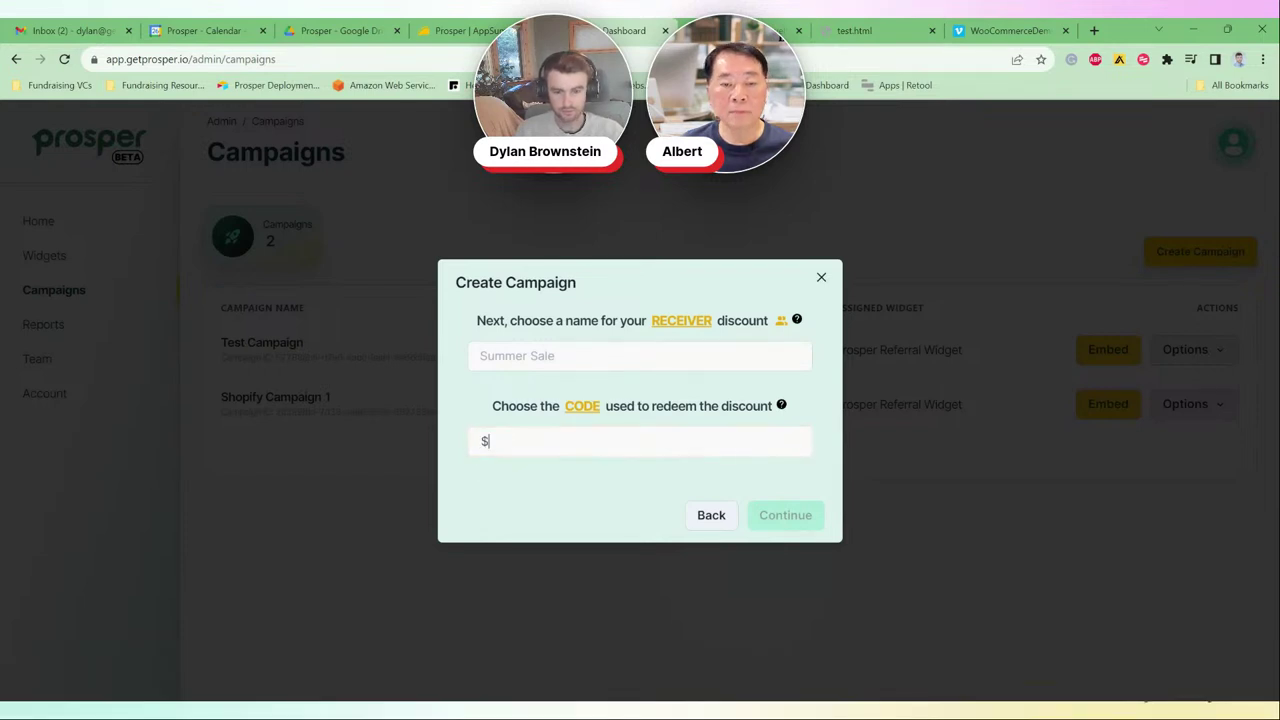
type("20offinoct")
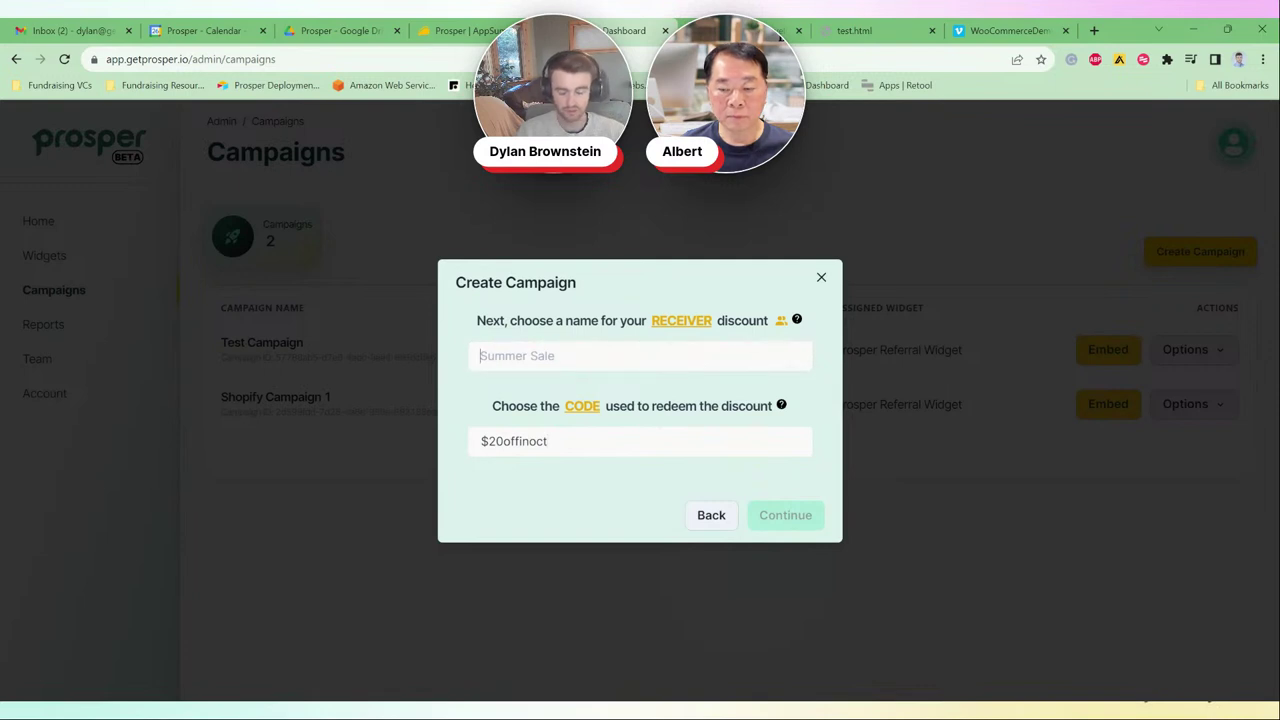
Step: Name the receiver discount "$20 Off" and continue to its reward description
left_click(490, 355)
type("%20")
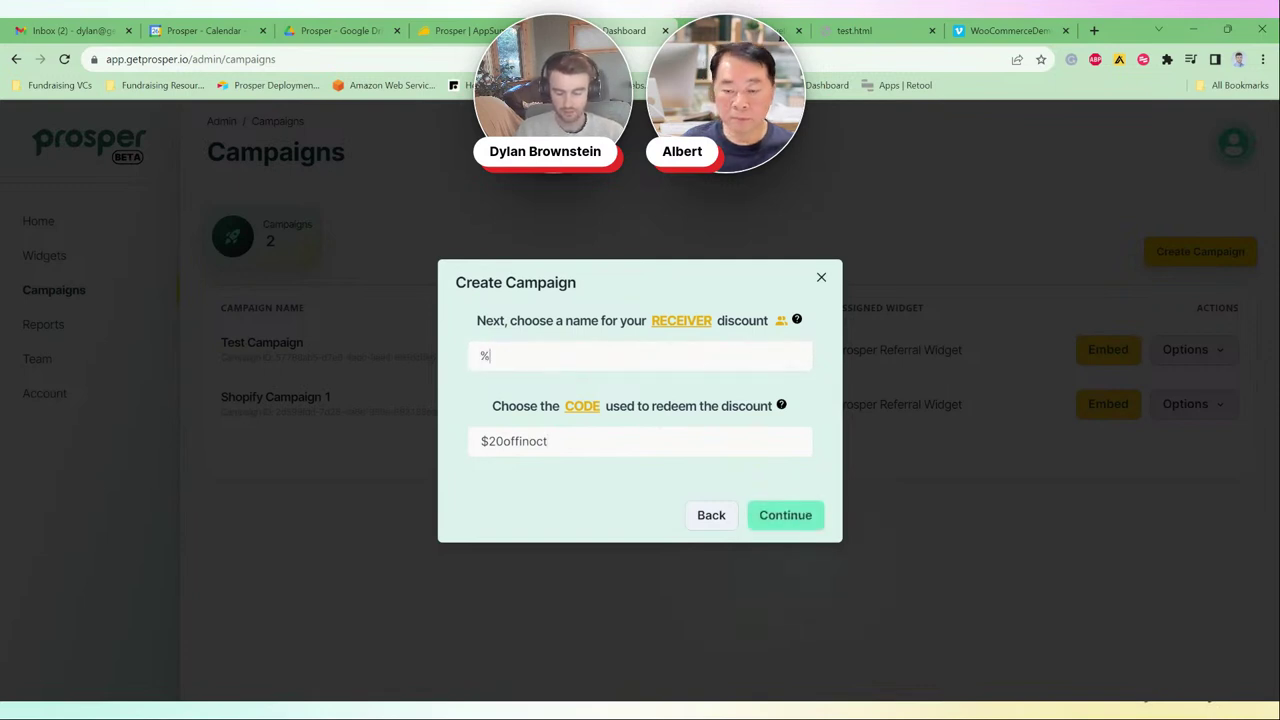
key("BackSpace")
key("BackSpace")
key("BackSpace")
type("$")
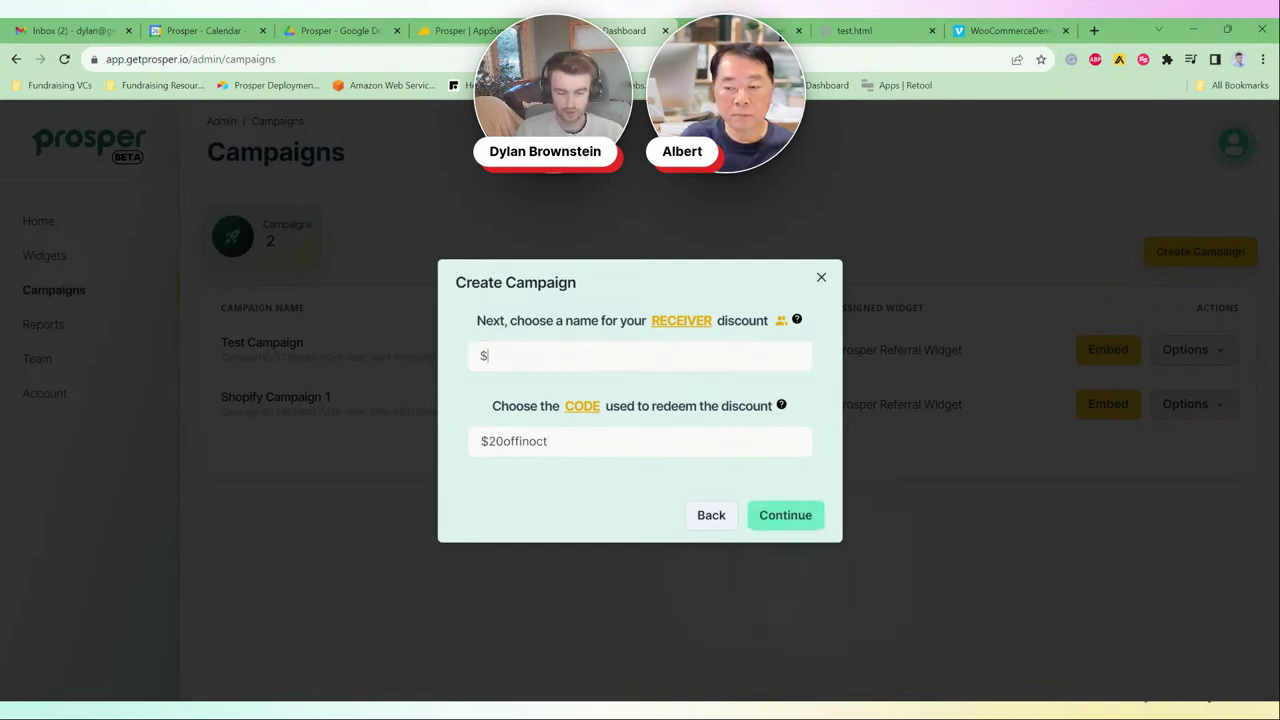
type("20 Off")
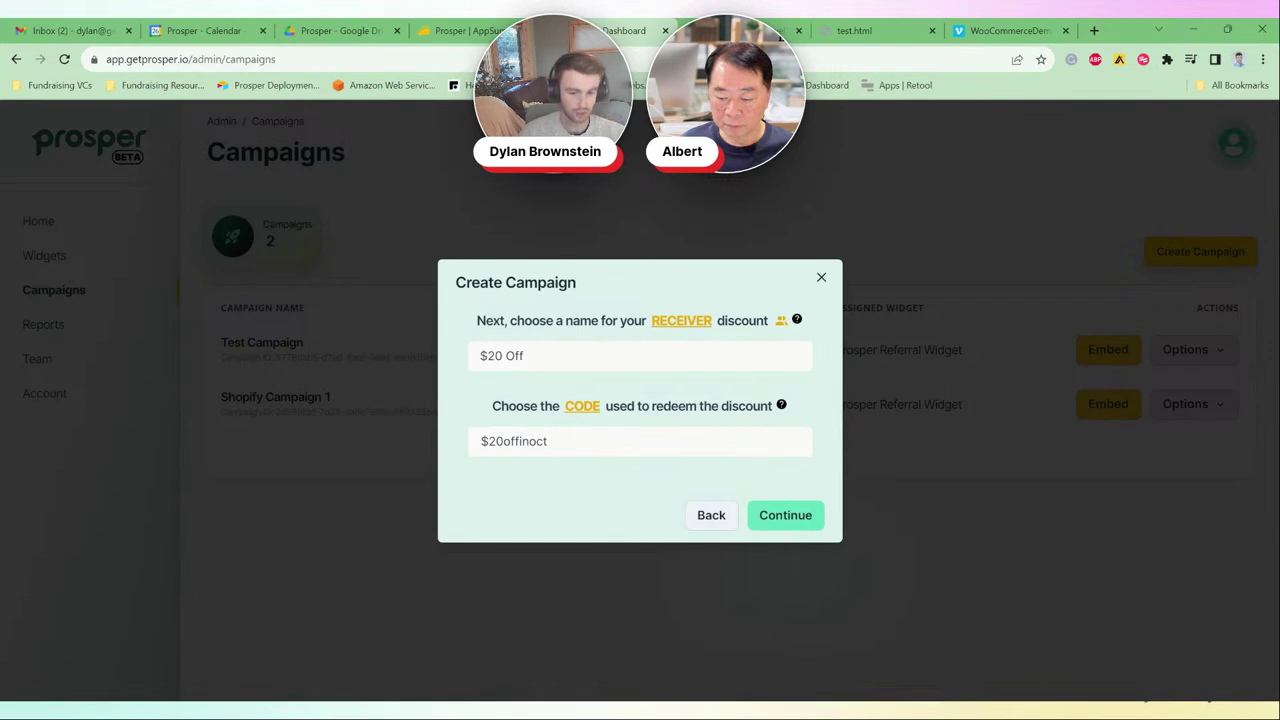
left_click(786, 514)
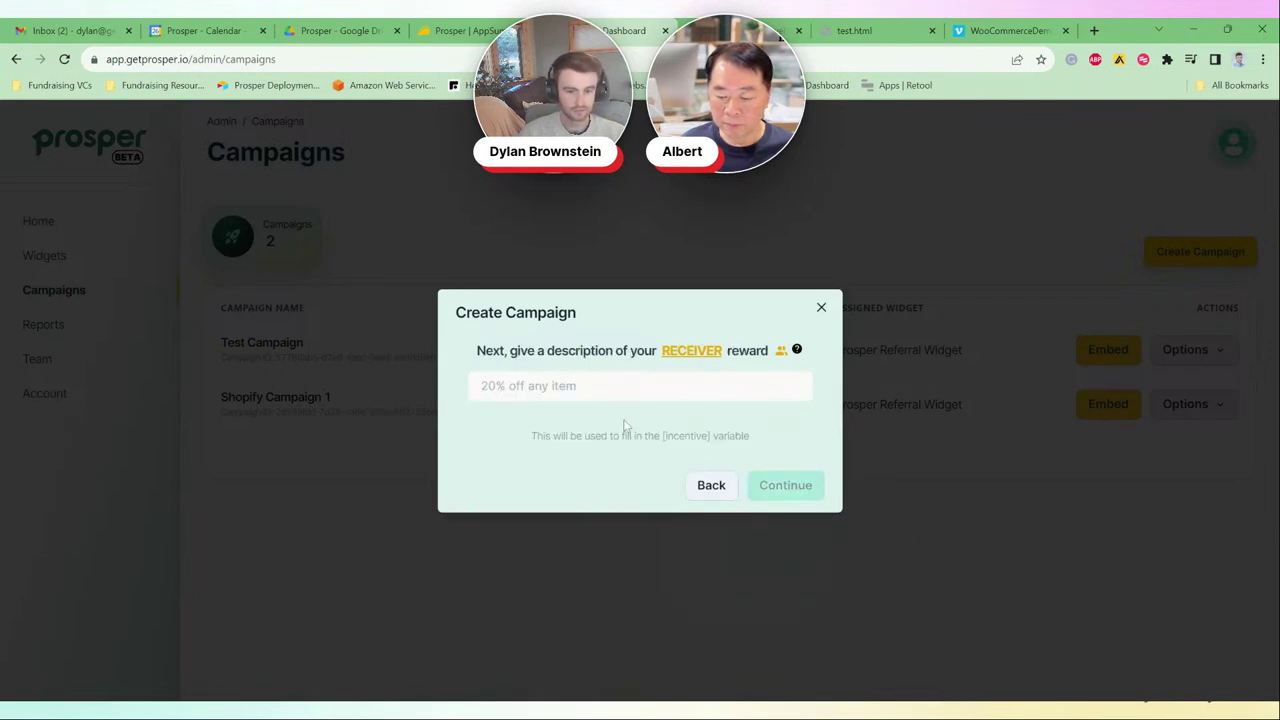
Step: Describe the receiver reward as "$20 off your purchase" and continue to the referral link details
type("$")
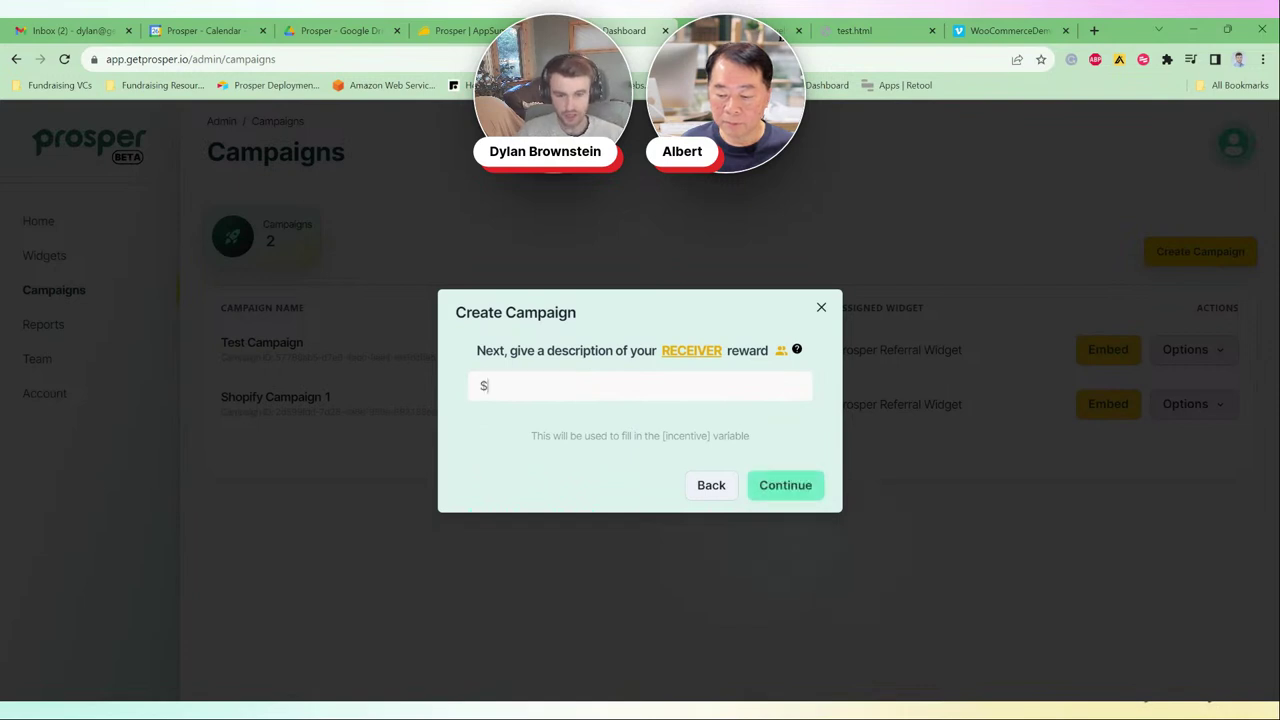
type("20 off ")
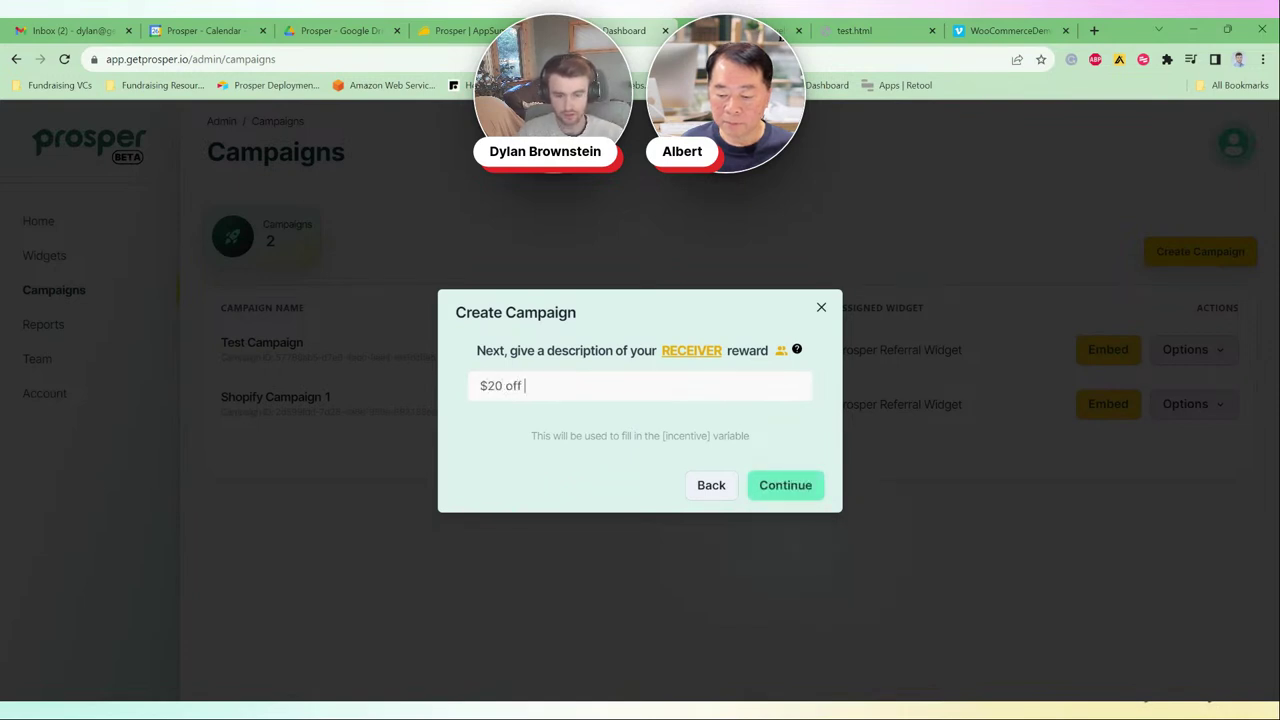
type("your purcah")
key("BackSpace")
key("BackSpace")
type("hase")
key("BackSpace")
key("BackSpace")
key("BackSpace")
key("BackSpace")
type("jhase")
left_click(805, 486)
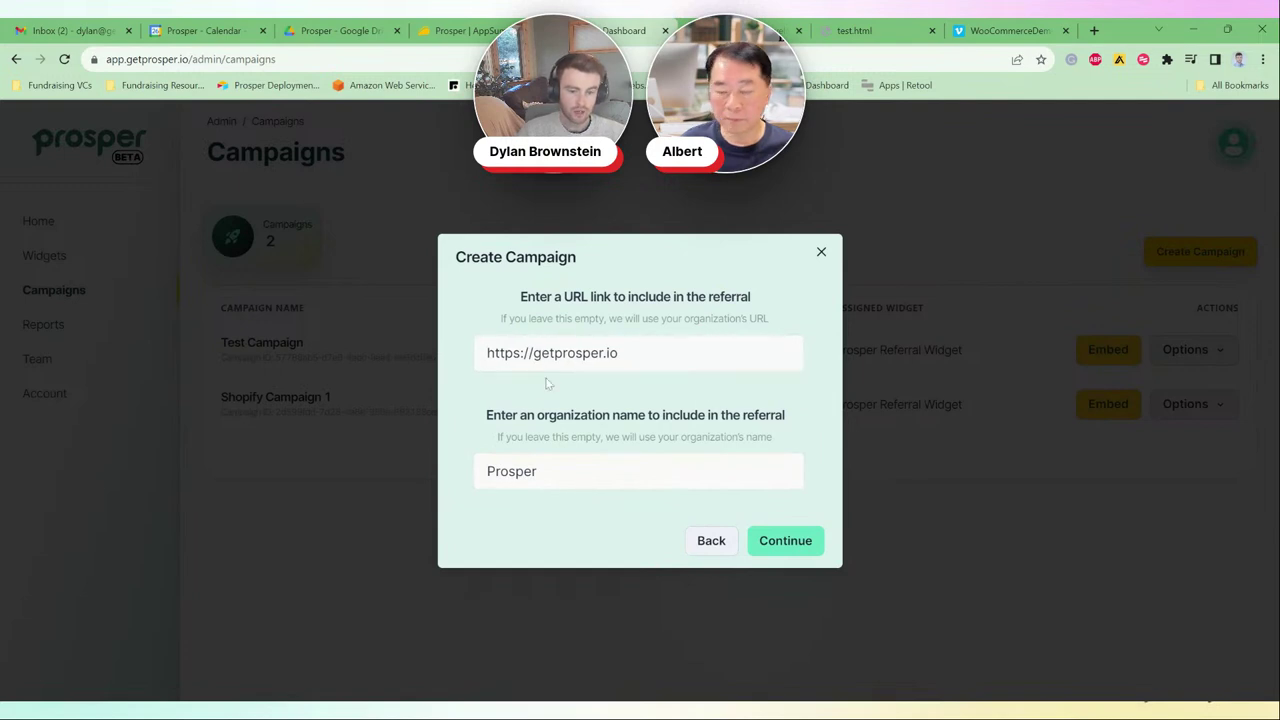
left_click_drag(617, 353, 486, 353)
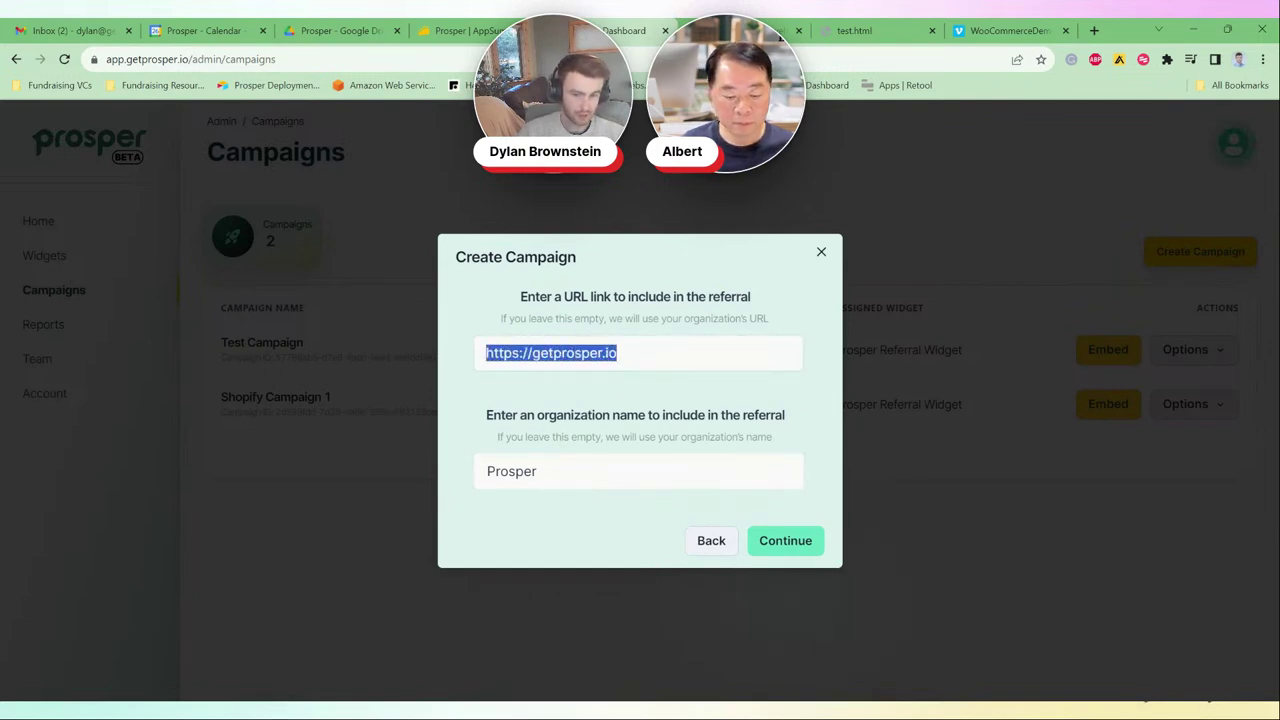
left_click(548, 395)
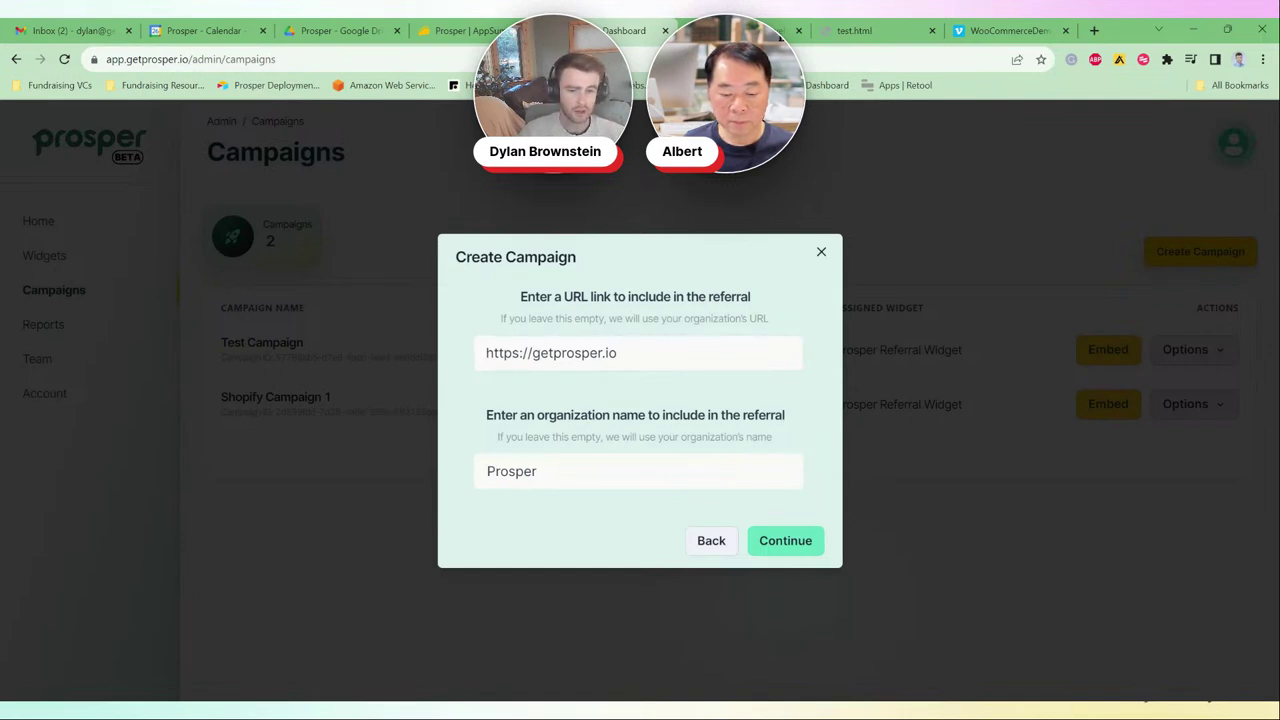
left_click_drag(628, 353, 455, 369)
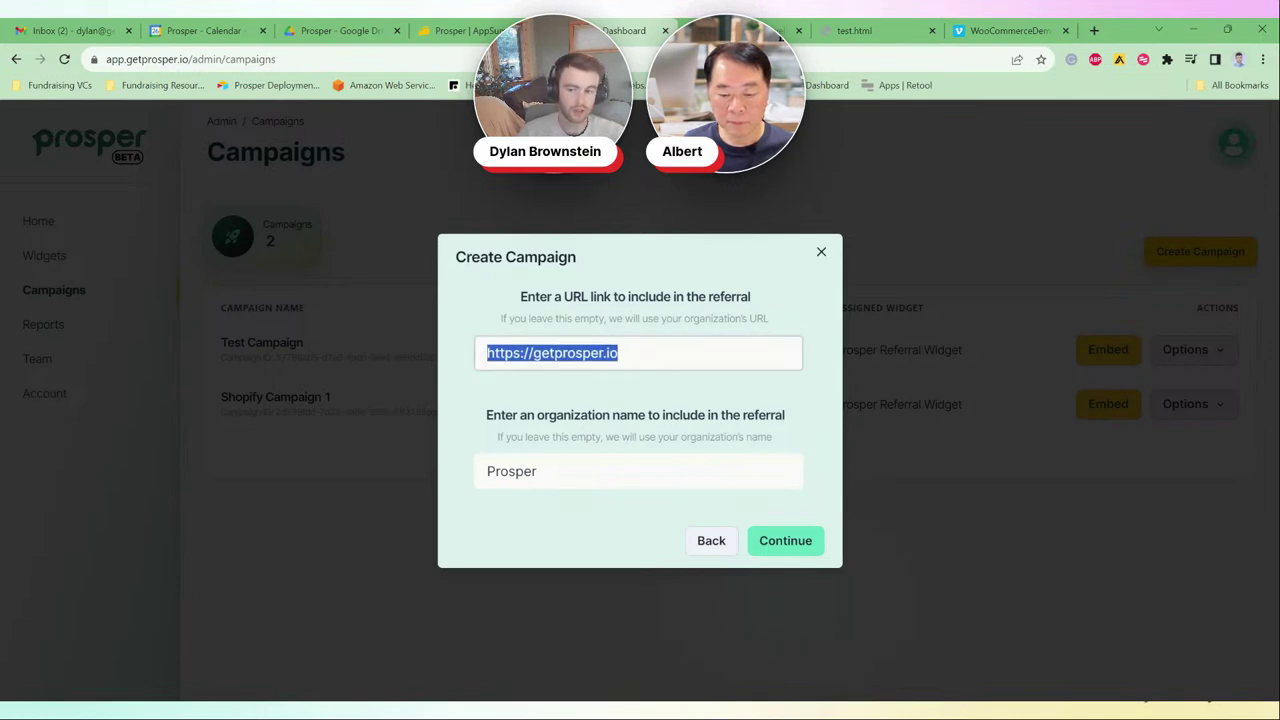
left_click(680, 400)
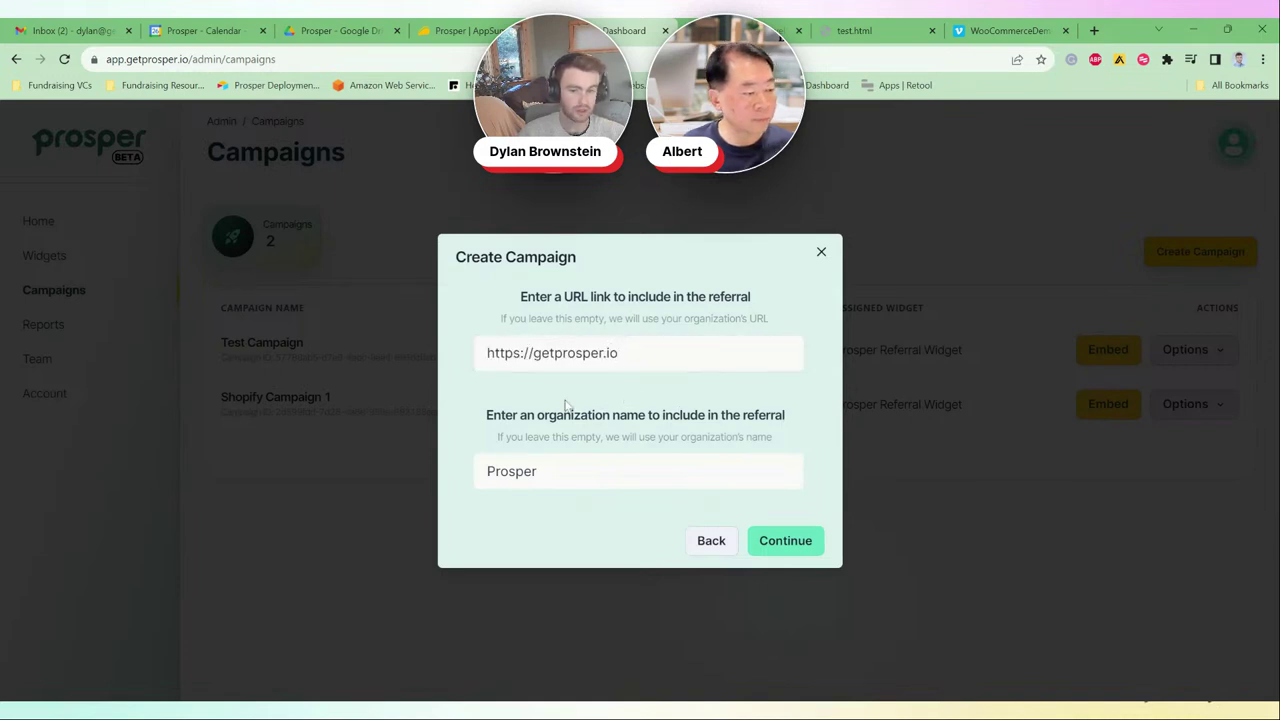
left_click_drag(538, 471, 513, 471)
key("ctrl+a")
left_click(527, 511)
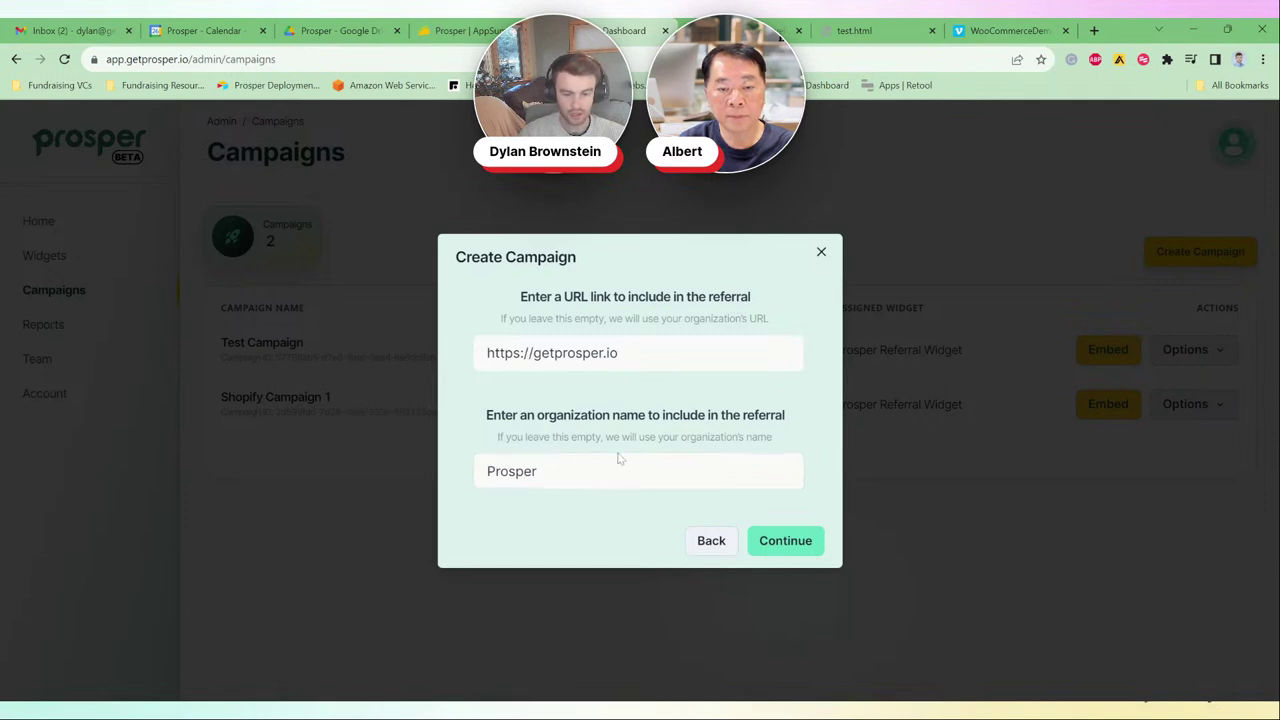
left_click(786, 540)
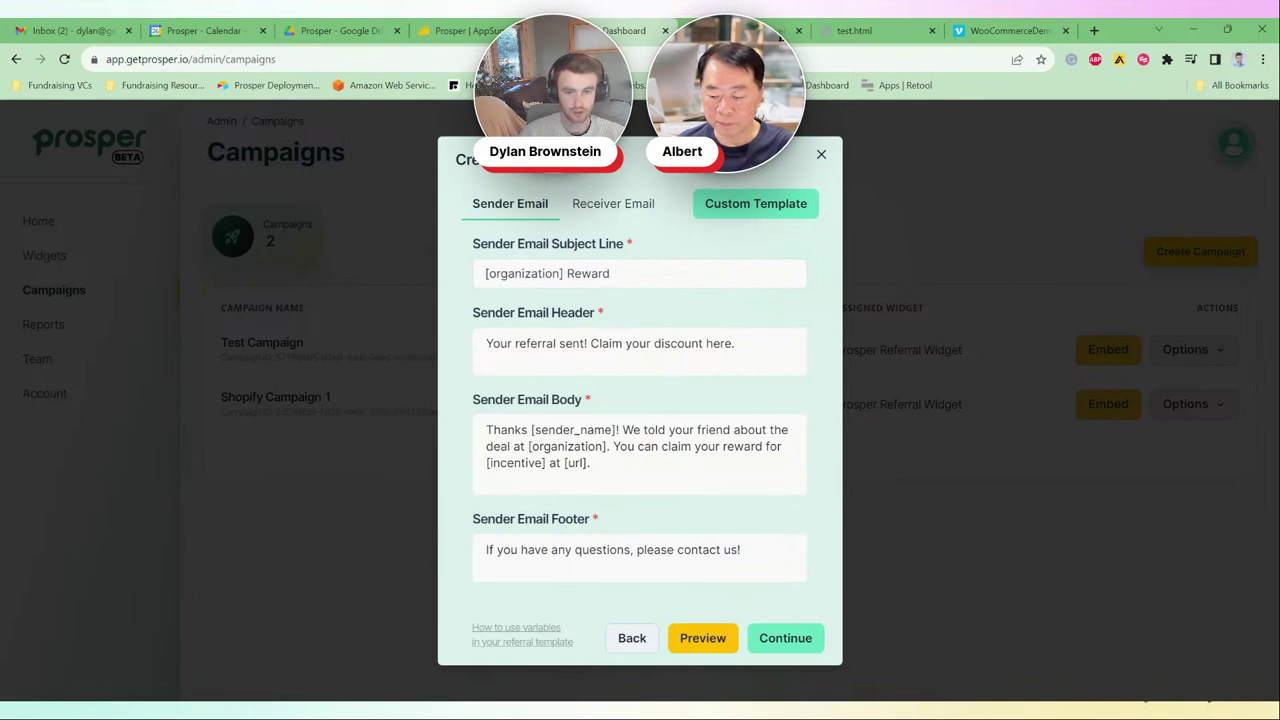
Step: Set the sender email's subject line to "Here is your referral reward", keeping its default header and body
key("ctrl+a")
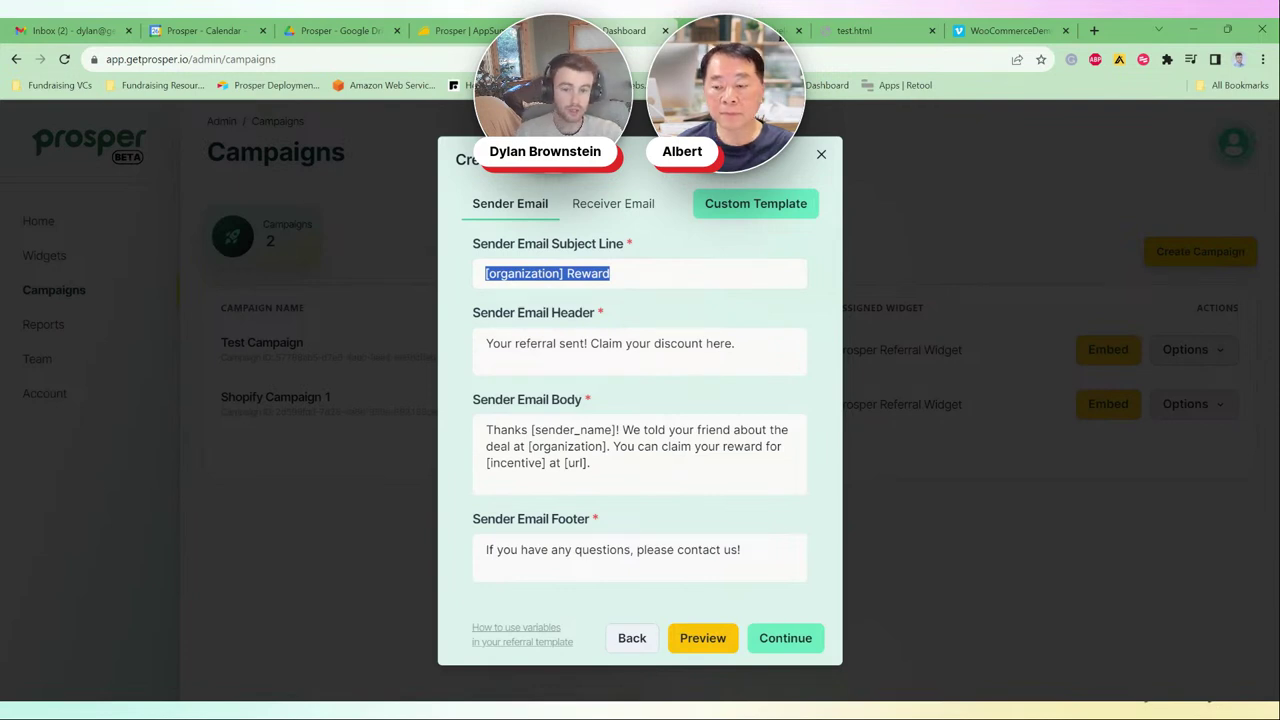
type("Here")
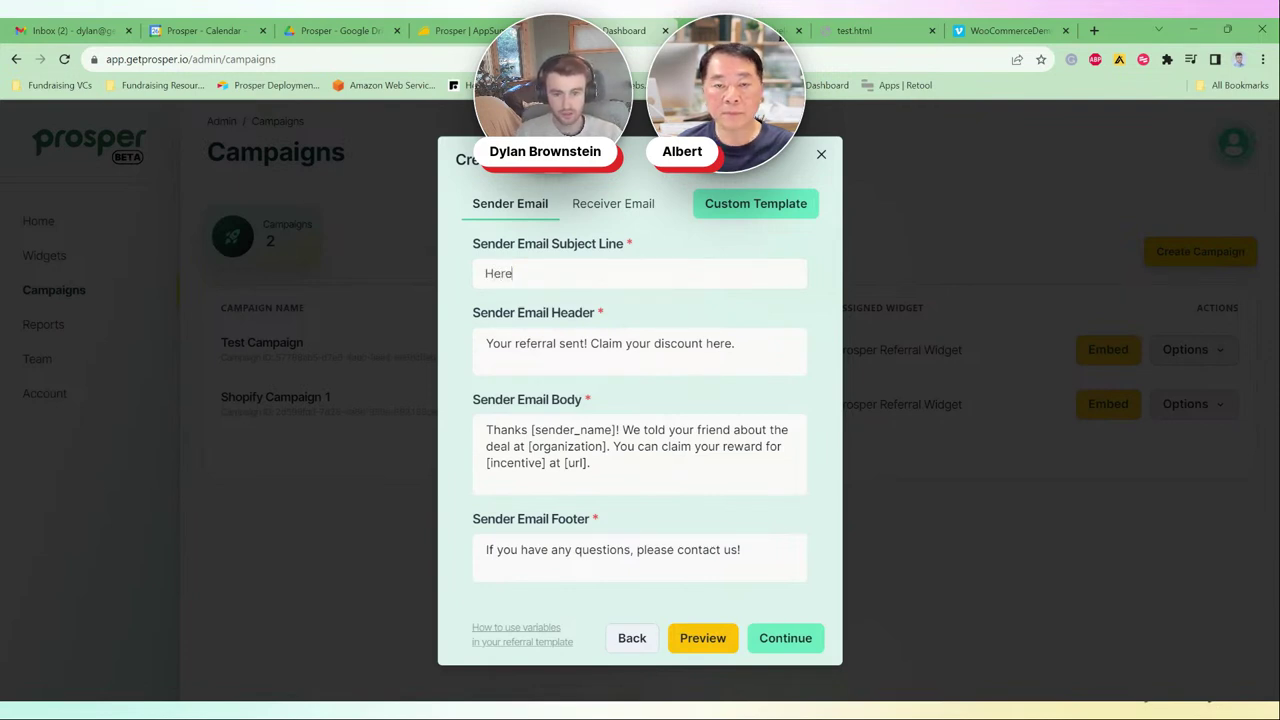
type(" is your referral reward")
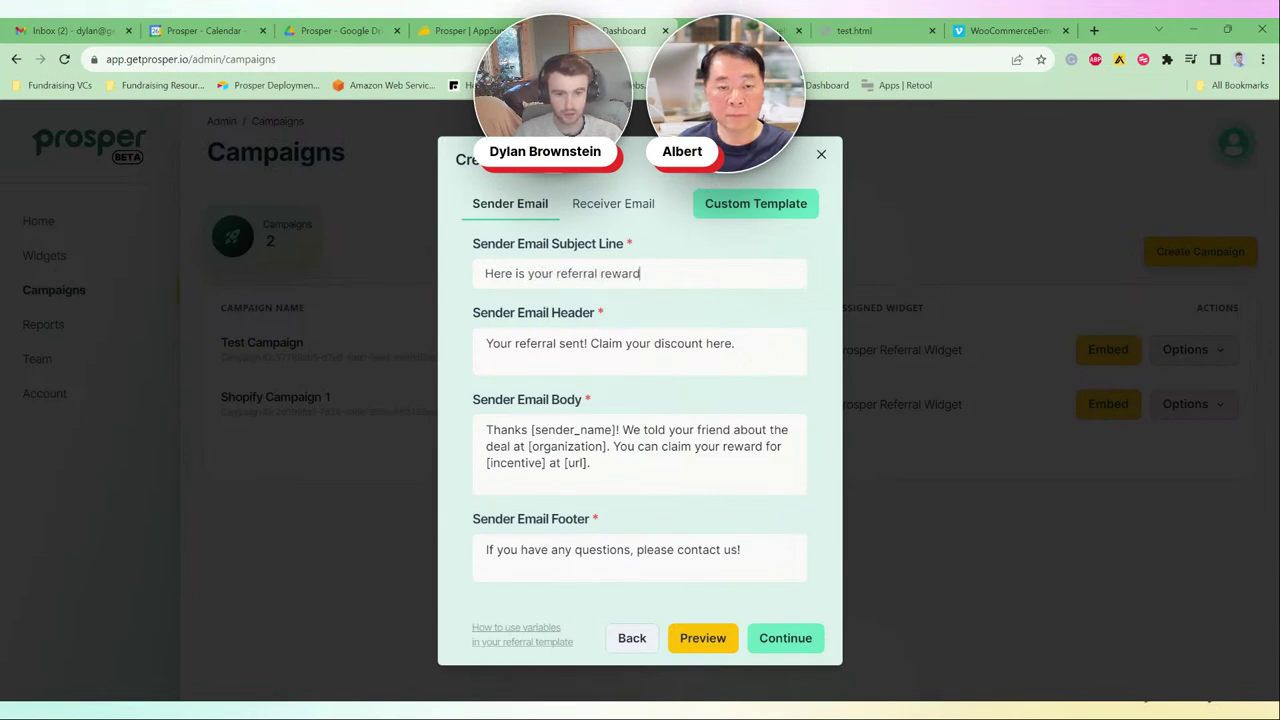
left_click(520, 331)
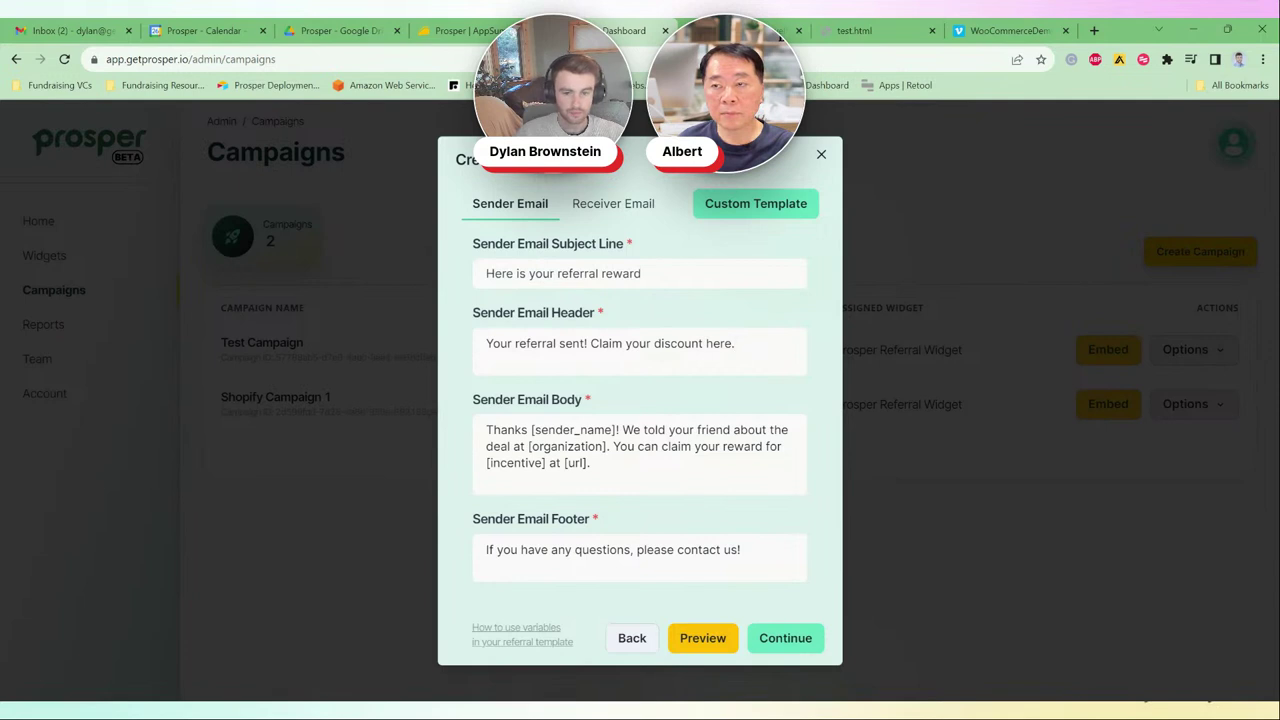
left_click(527, 429)
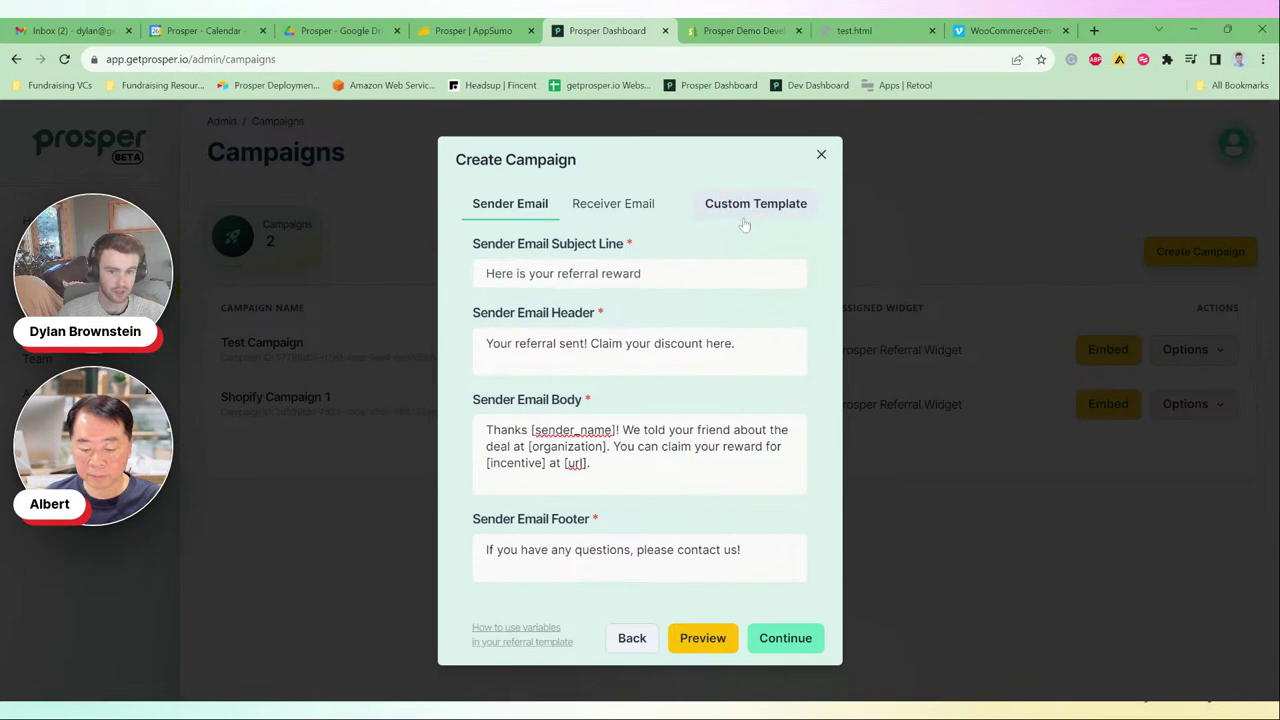
Step: Remove the two <br/> tags after "Congratulations!" in the receiver email body
left_click(605, 208)
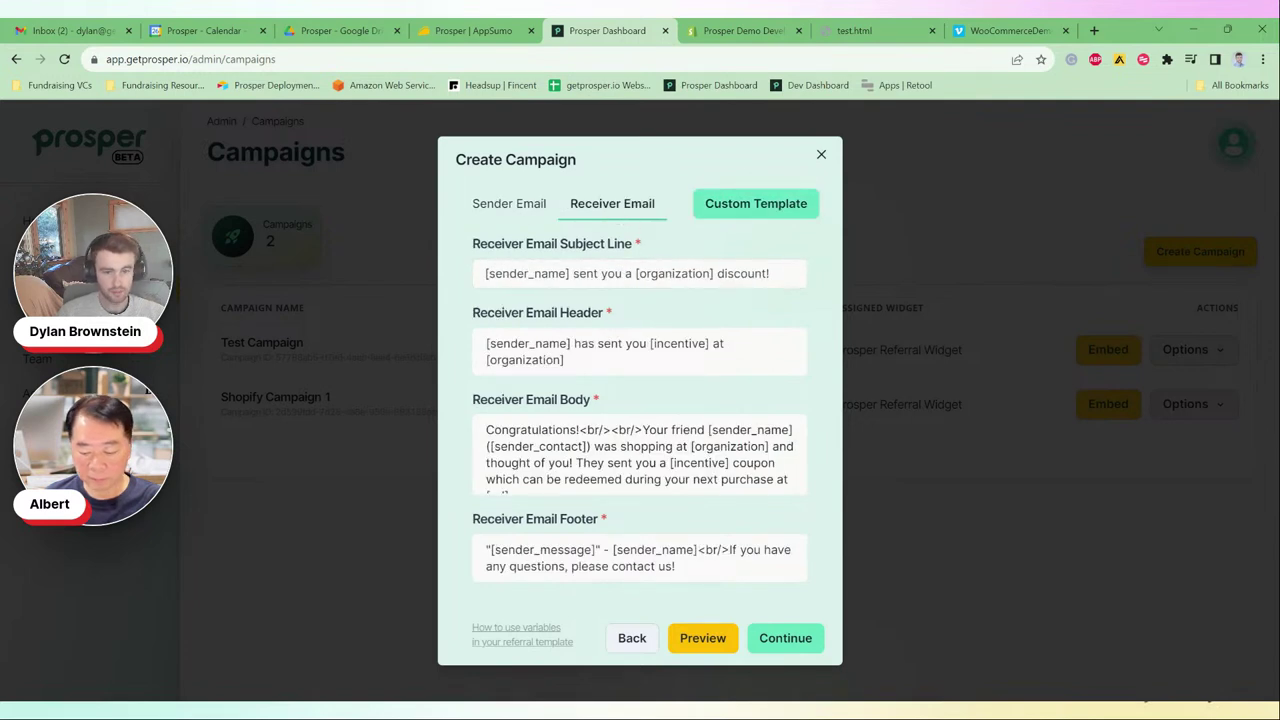
scroll(640, 455, "down", 1)
scroll(640, 455, "up", 1)
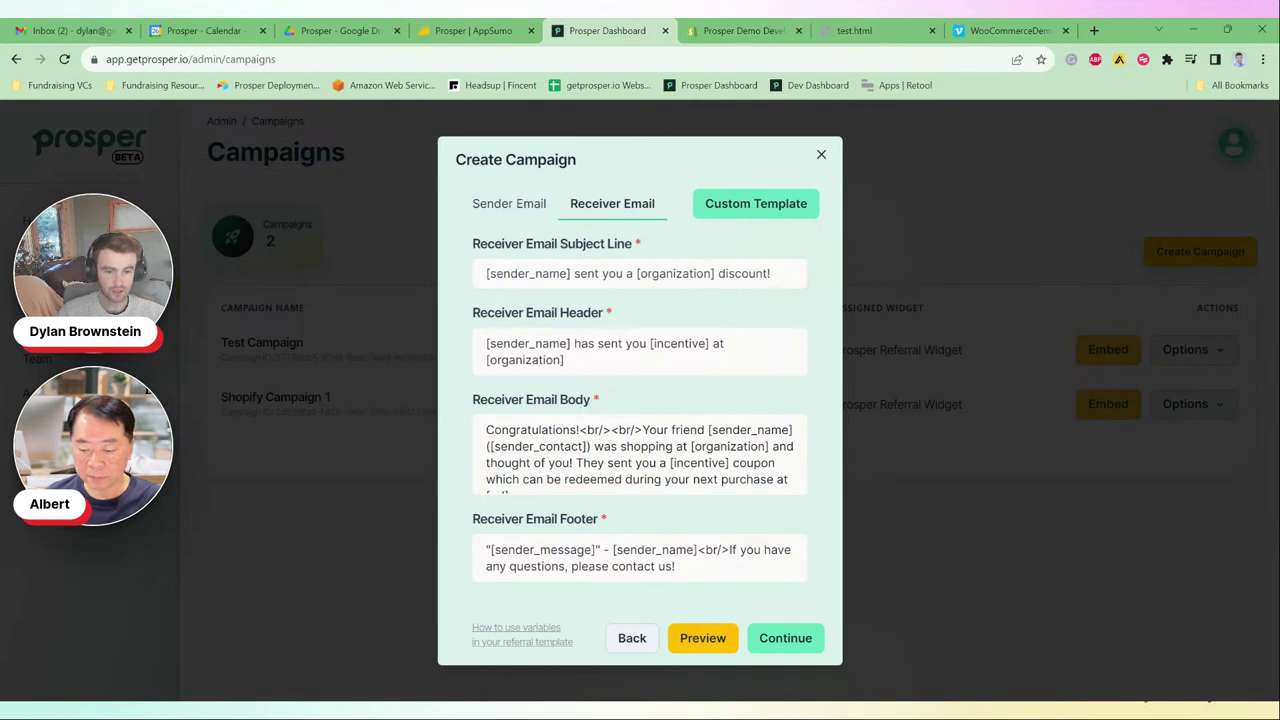
left_click_drag(668, 421, 642, 421)
key("BackSpace")
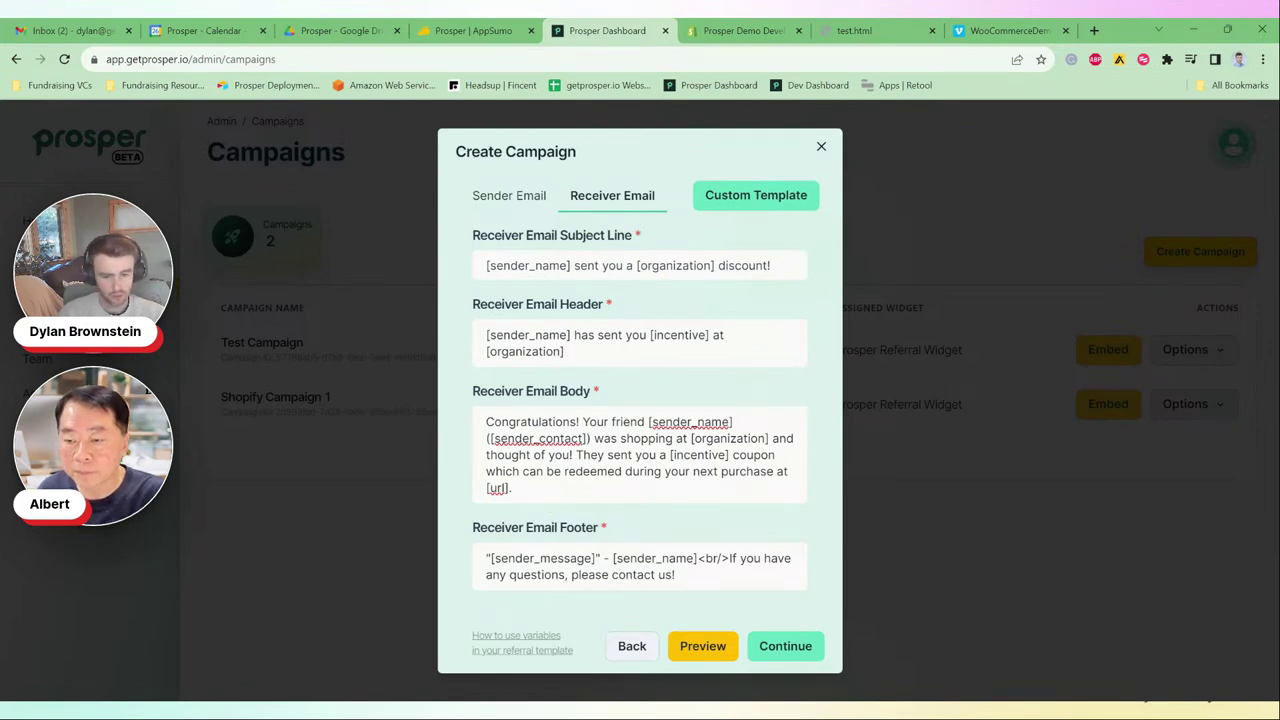
Step: Consult the explanation of template variables, close it and continue to the SMS templates
mouse_move(538, 640)
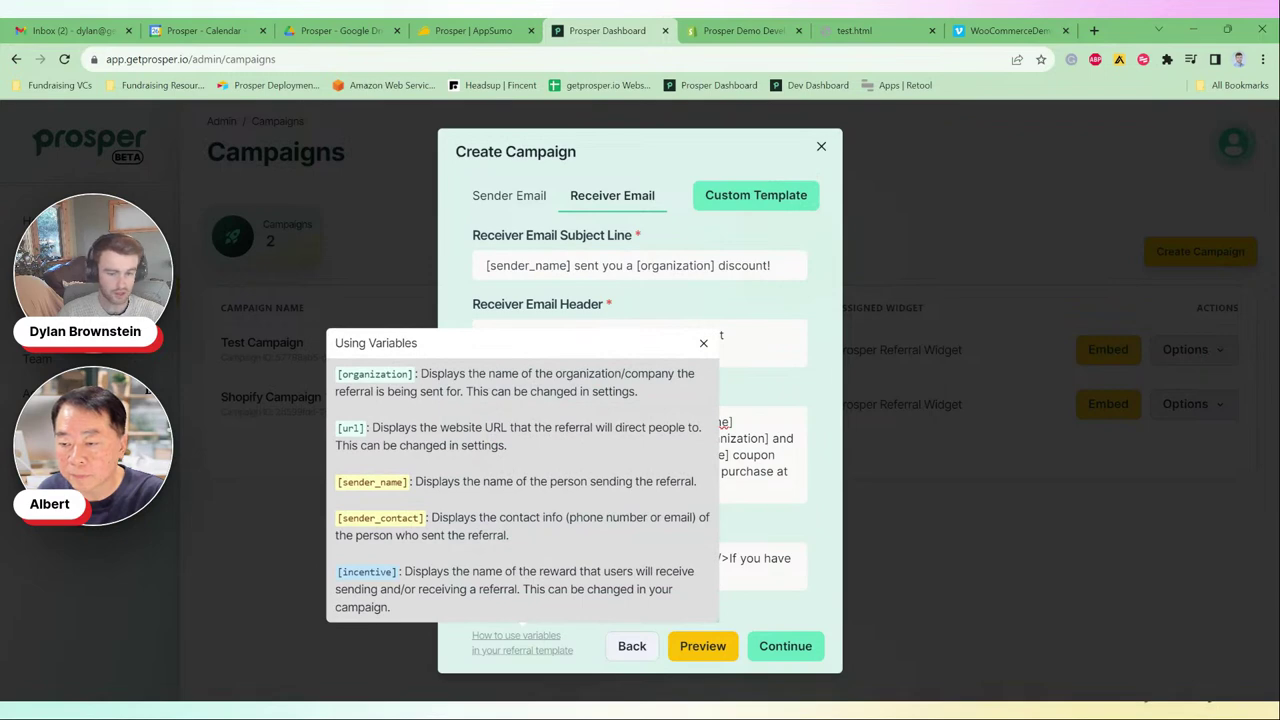
left_click(703, 343)
left_click(785, 645)
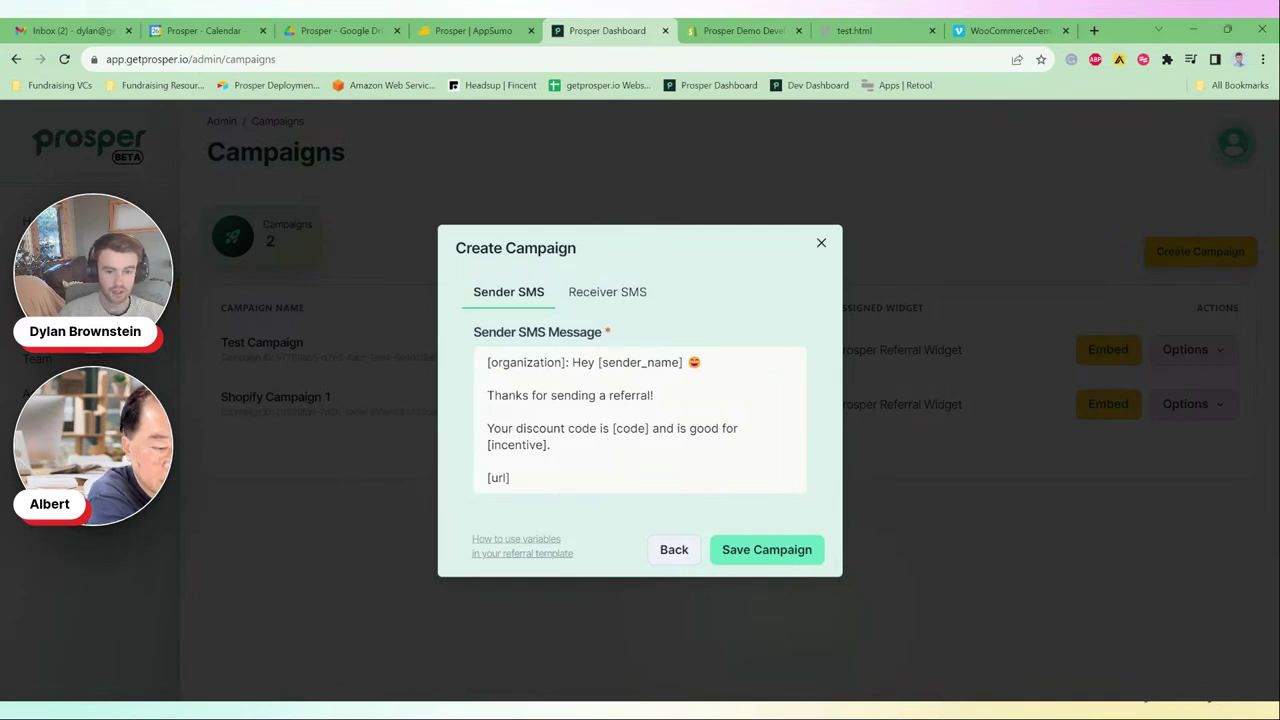
Step: Check the receiver SMS message, save the campaign with the default SMS texts and finish the campaign setup
left_click(606, 294)
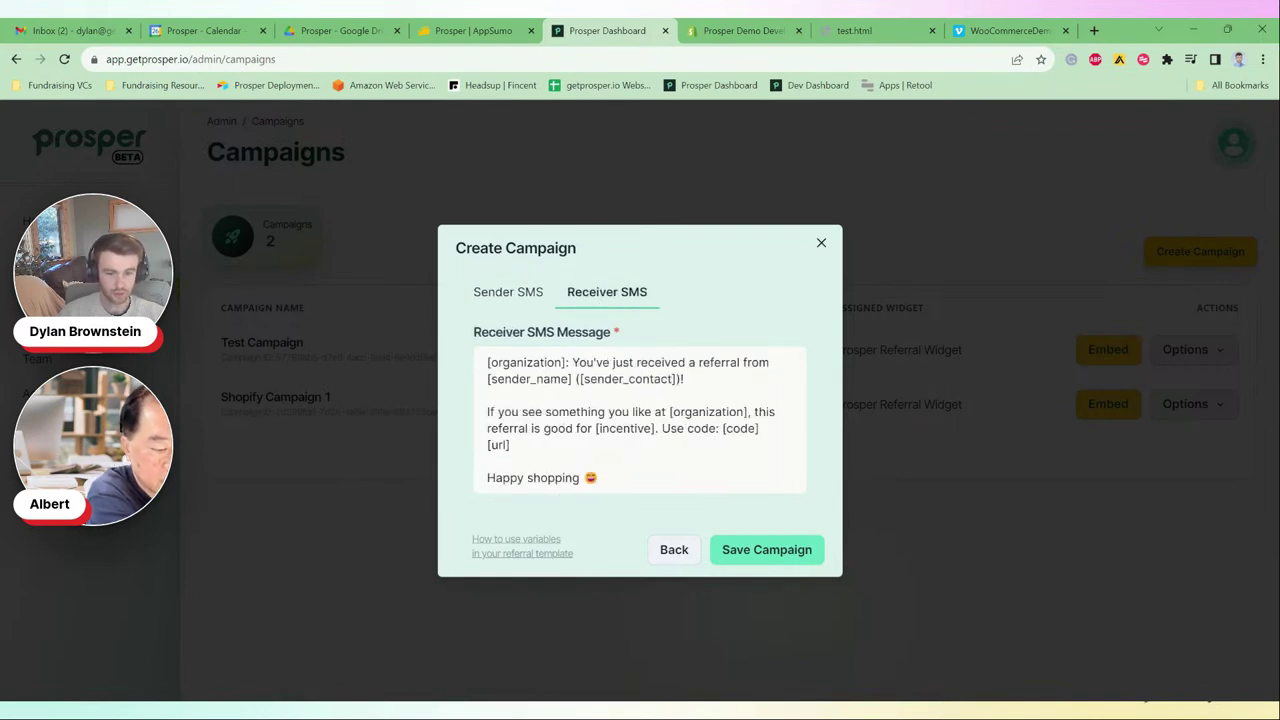
left_click(755, 550)
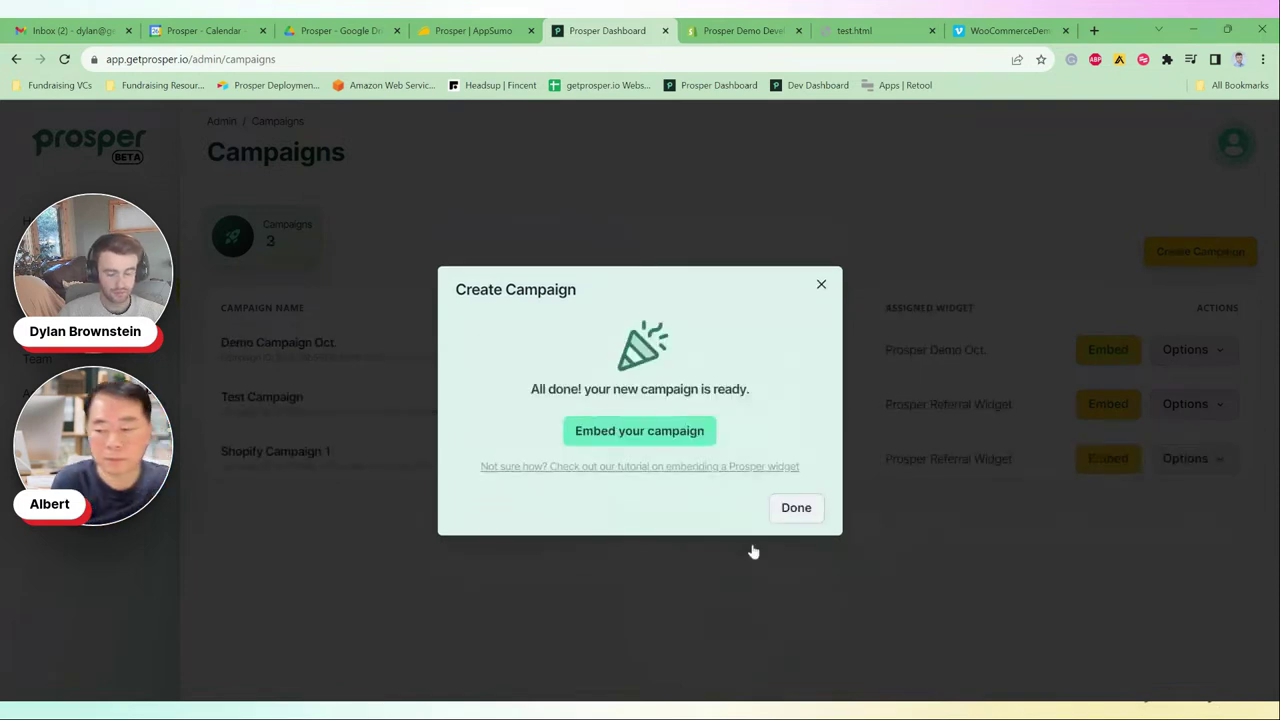
left_click(799, 517)
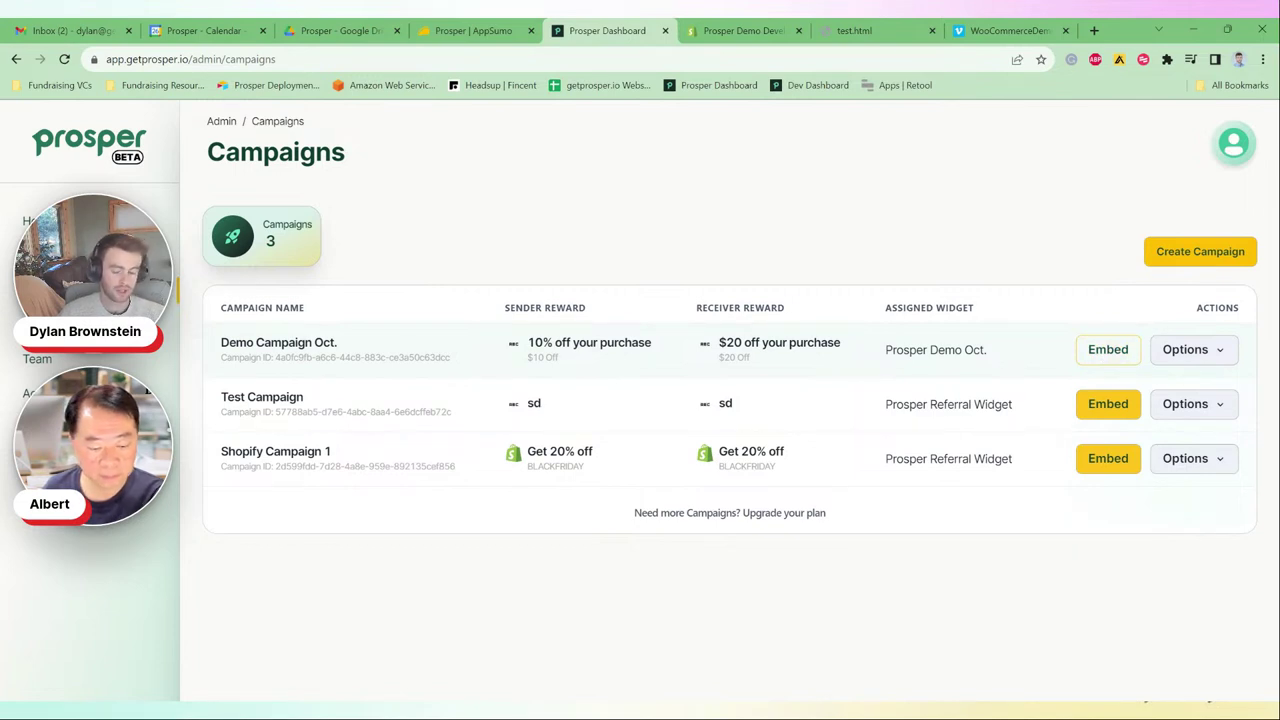
Step: Copy the HTML embed code of the campaign "Demo Campaign Oct."
left_click(1100, 356)
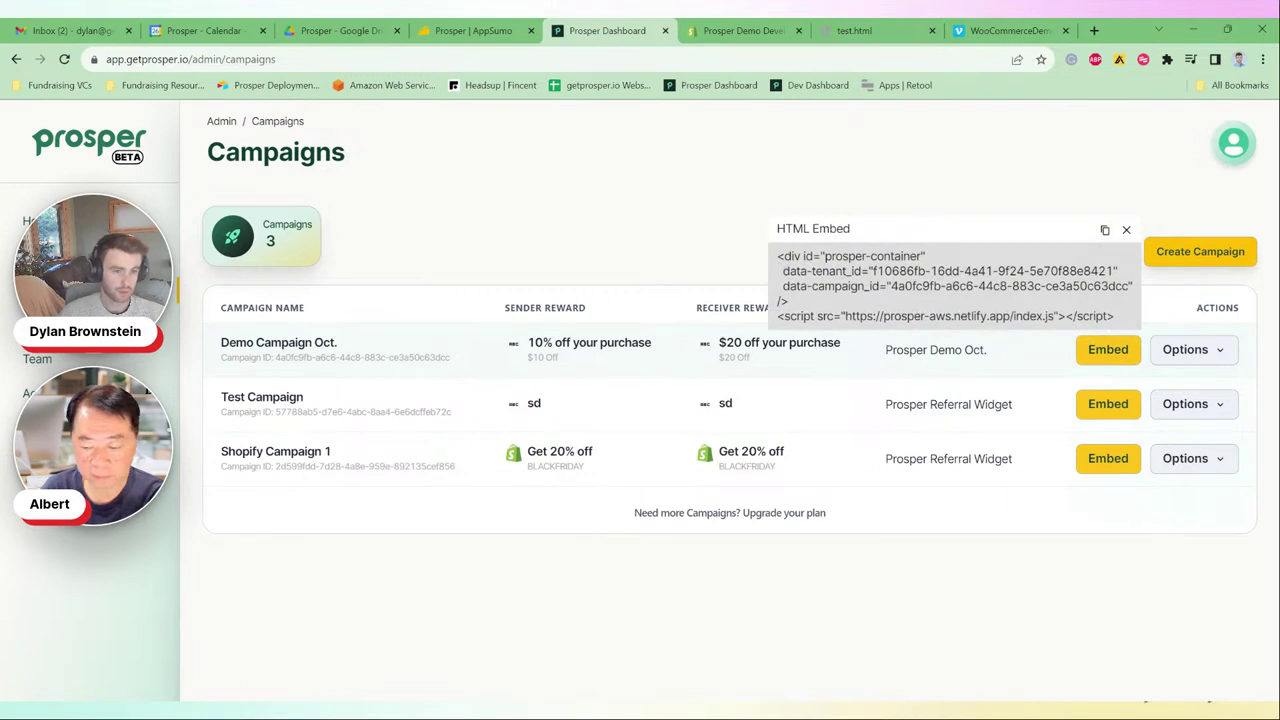
left_click(1104, 231)
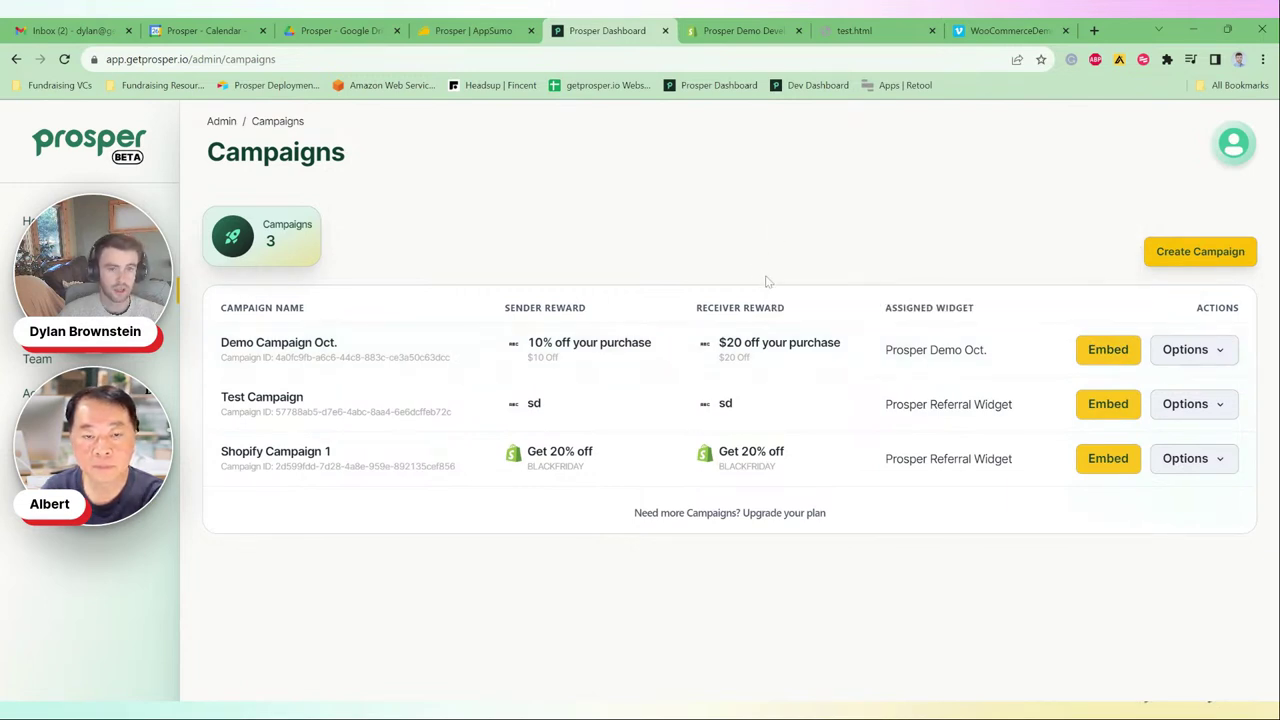
Step: Switch to the Shopify theme editor and examine the Prosper embed code in the home page's Custom Liquid section
left_click(745, 30)
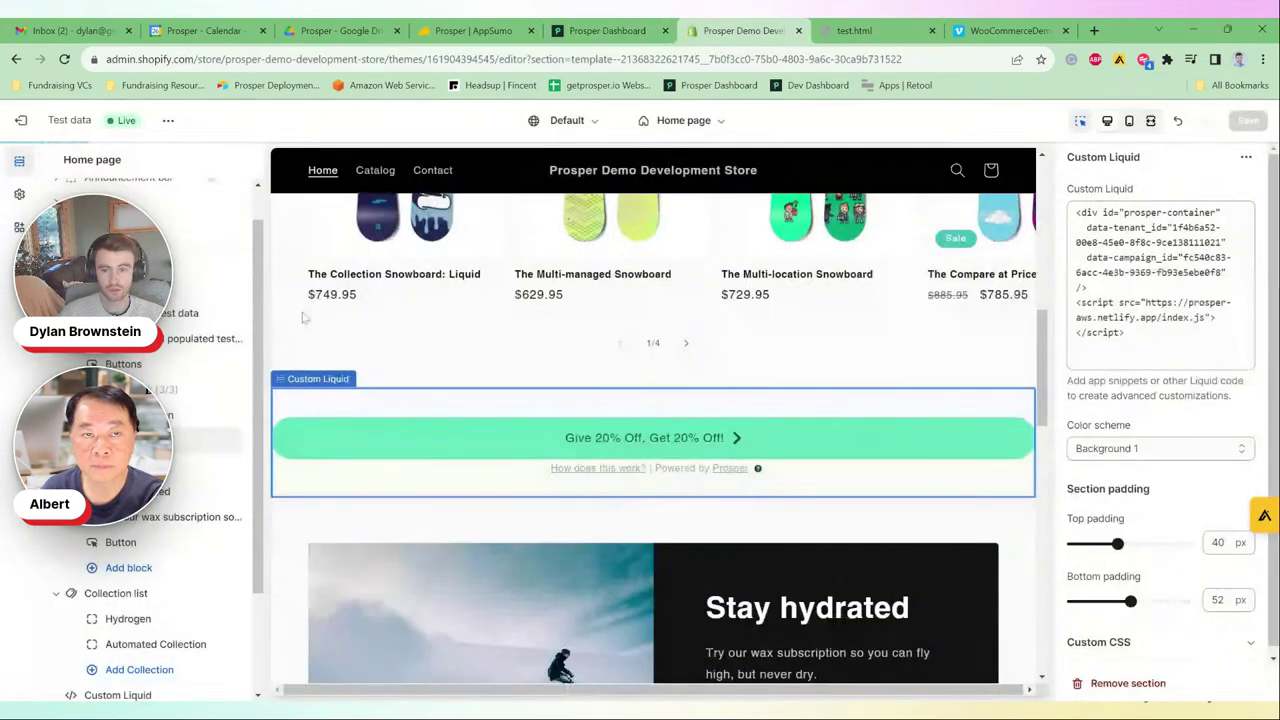
scroll(500, 301, "up", 4)
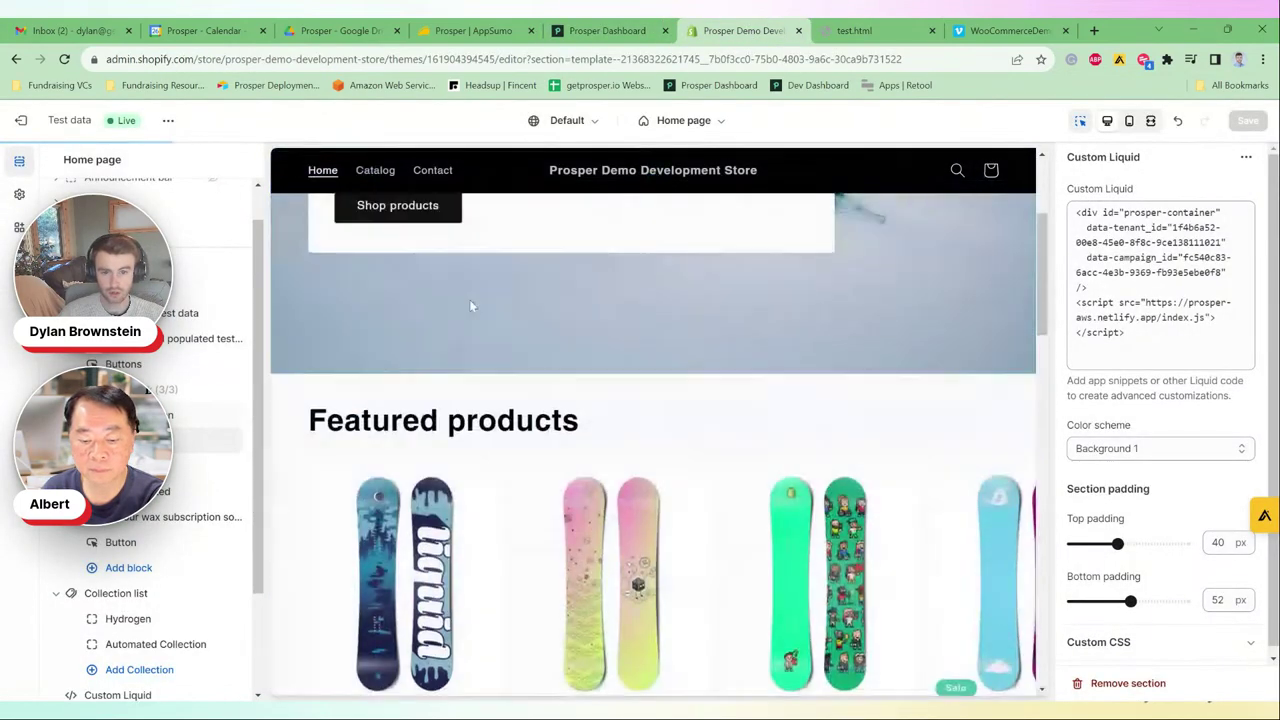
scroll(503, 307, "up", 3)
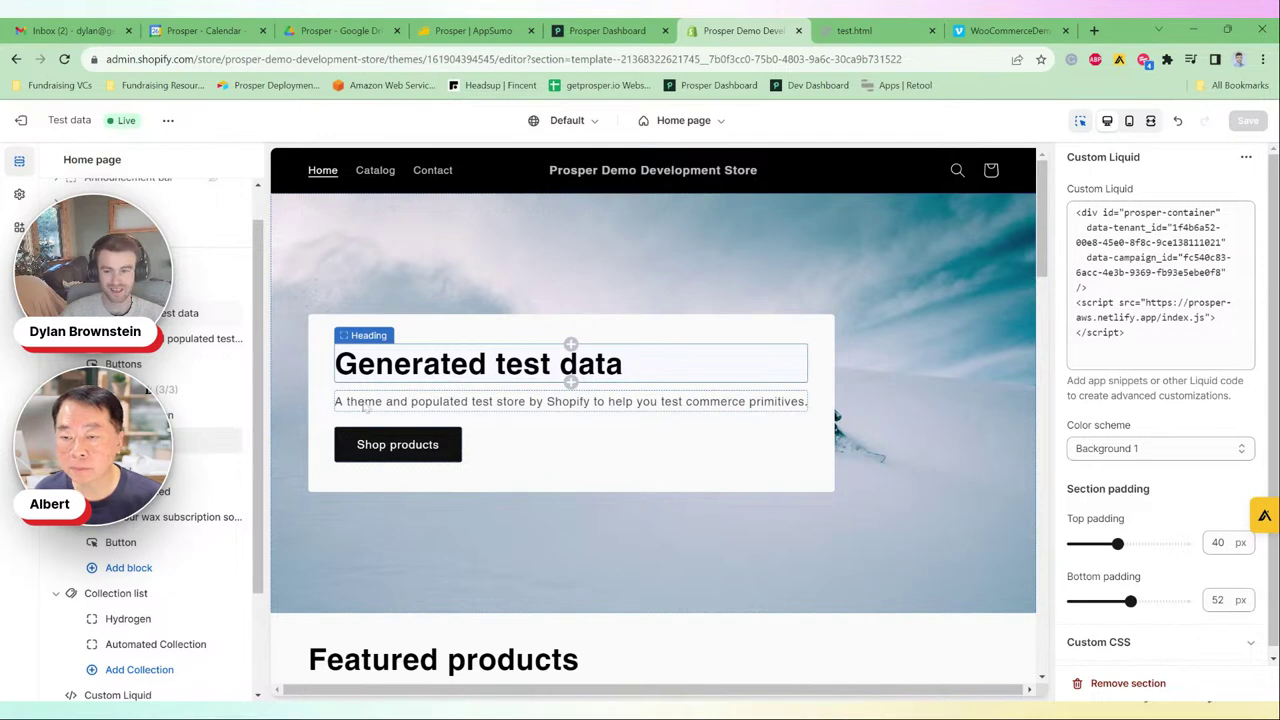
scroll(147, 388, "down", 1)
scroll(147, 388, "down", 2)
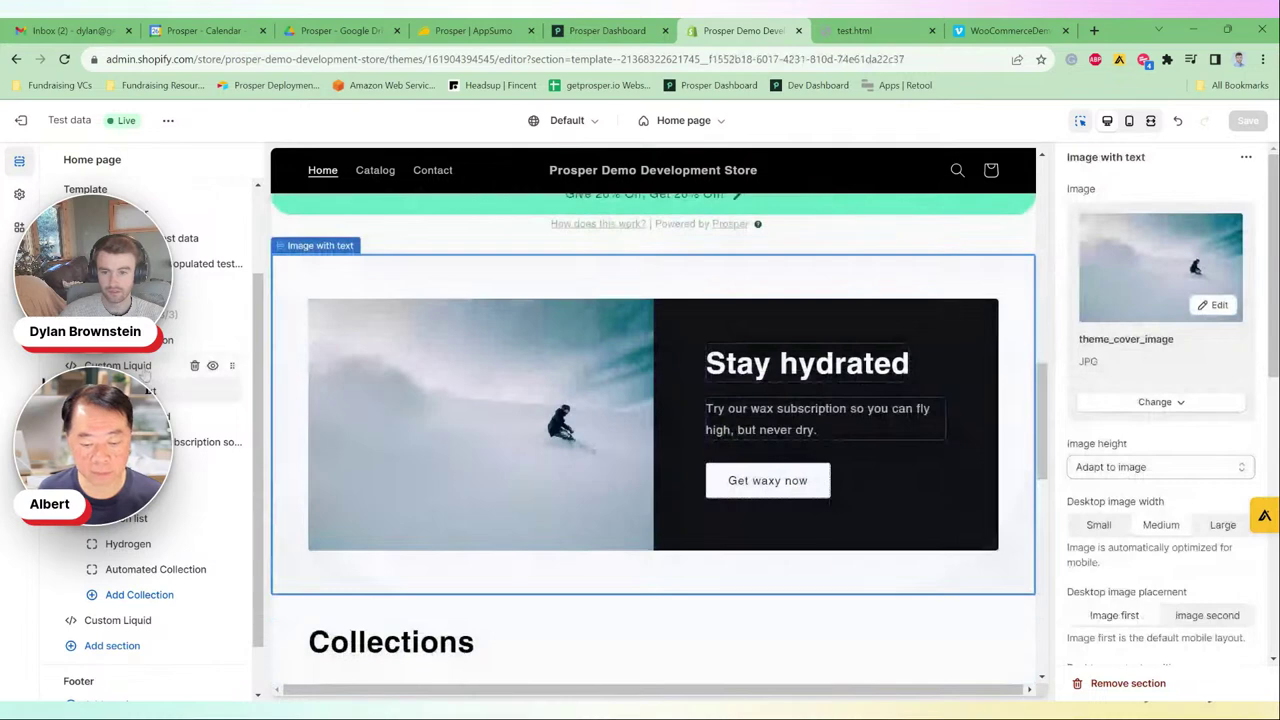
left_click(419, 427)
left_click_drag(1128, 340, 1077, 212)
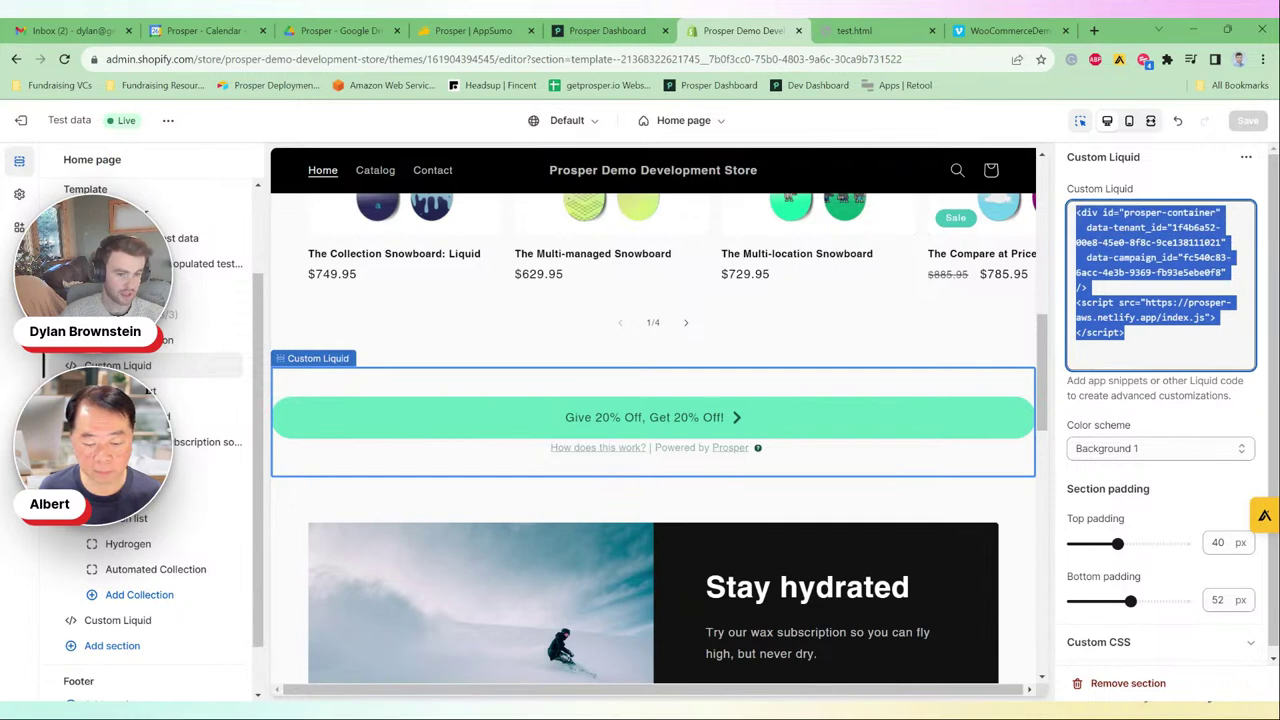
left_click(1021, 505)
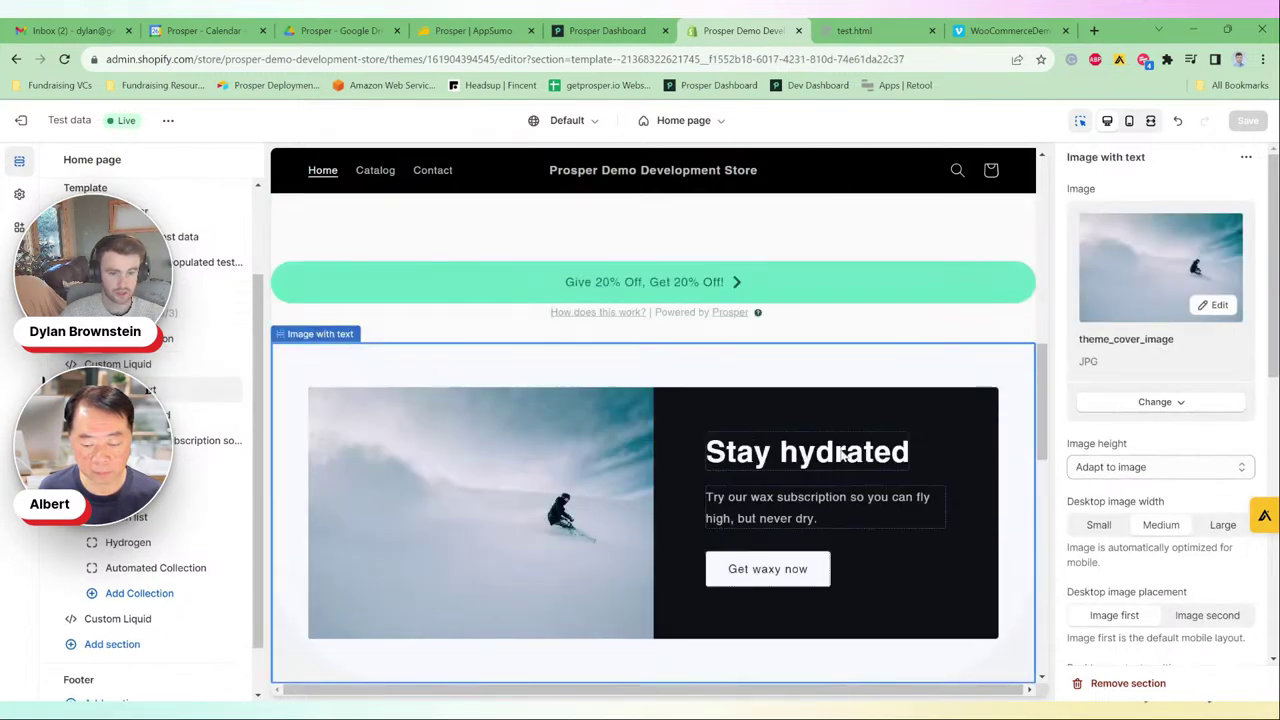
Step: Preview the "Give 20% Off, Get 20% Off!" widget's flow up to the name entry, close it and look over its placement on the home page
scroll(704, 420, "up", 2)
left_click(704, 420)
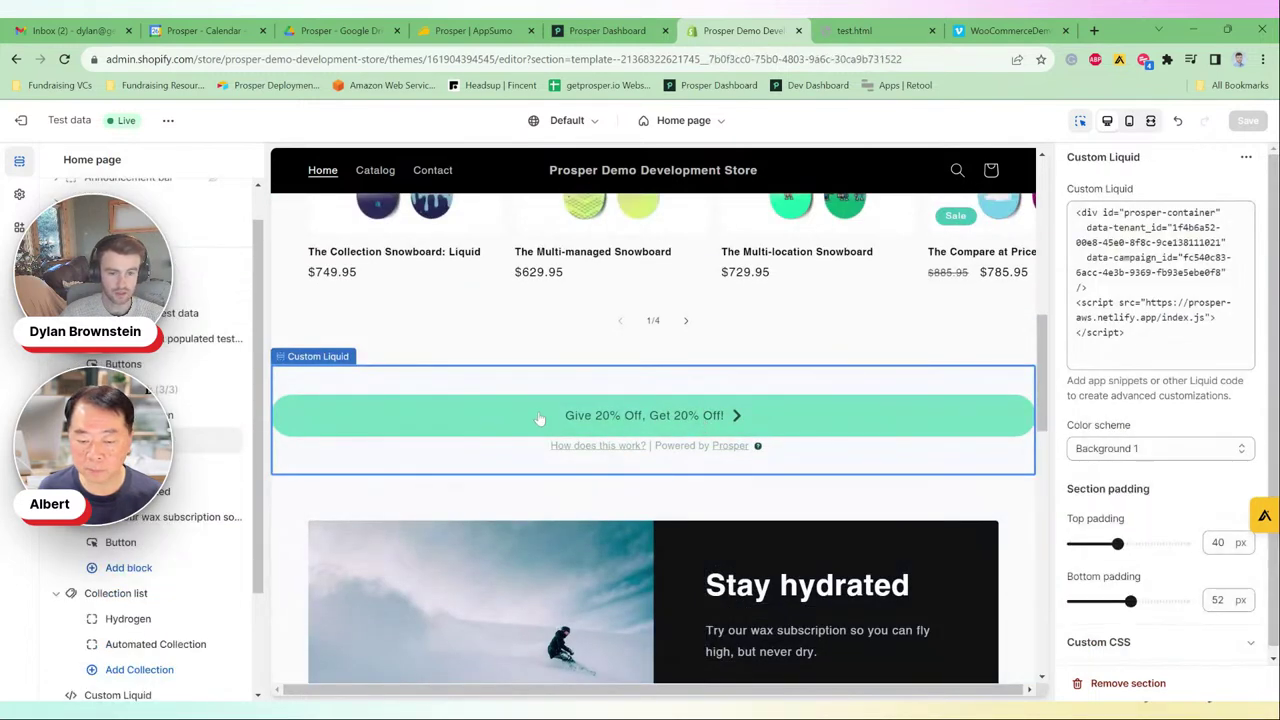
left_click(708, 420)
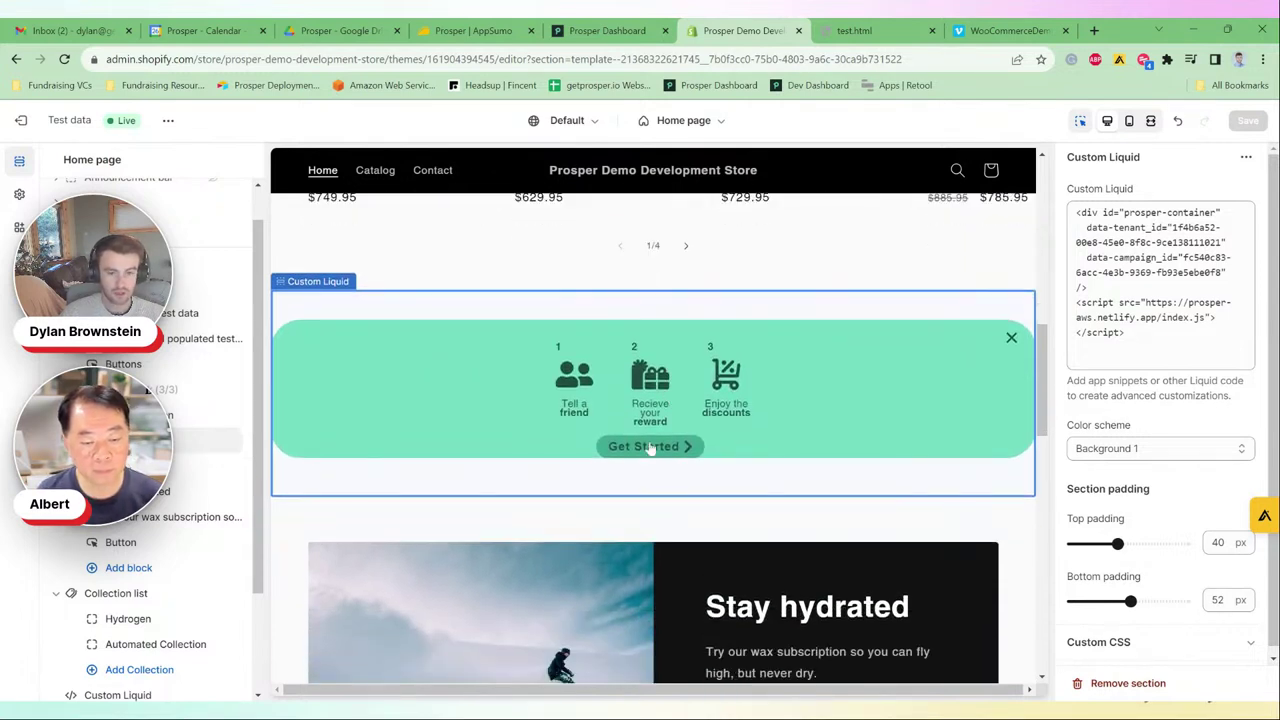
left_click(648, 447)
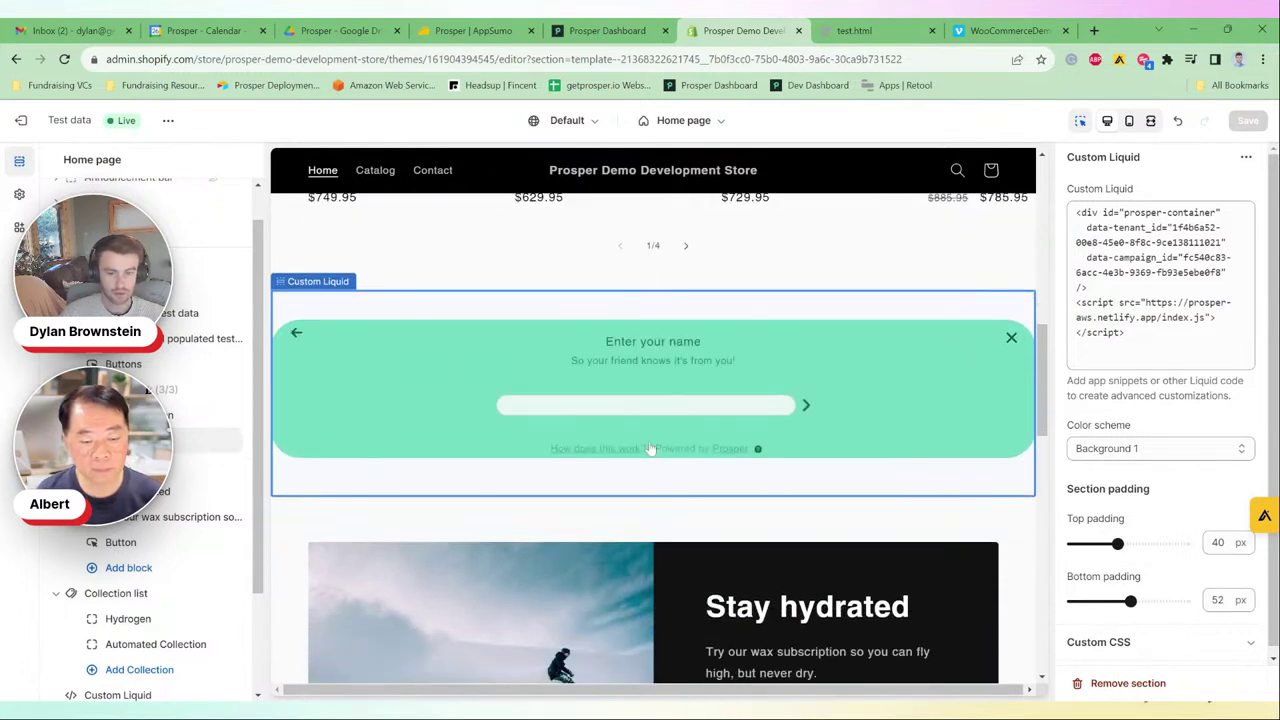
left_click(1012, 340)
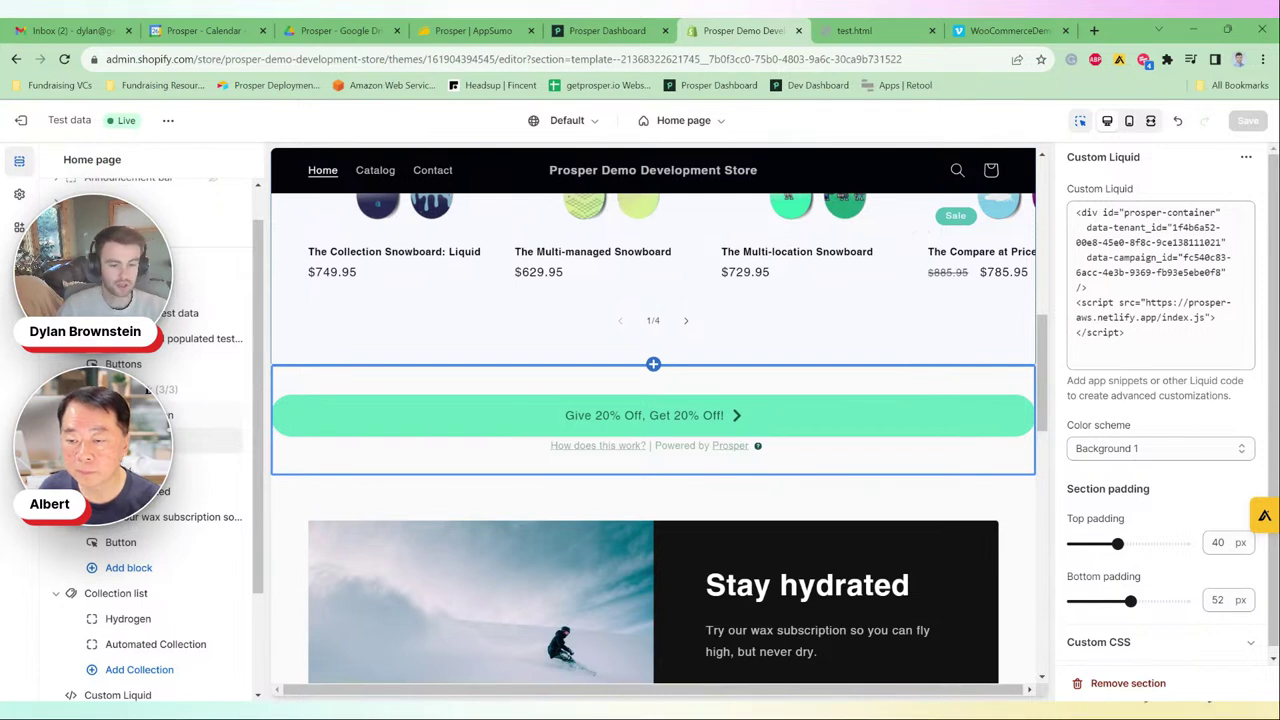
scroll(786, 450, "down", 5)
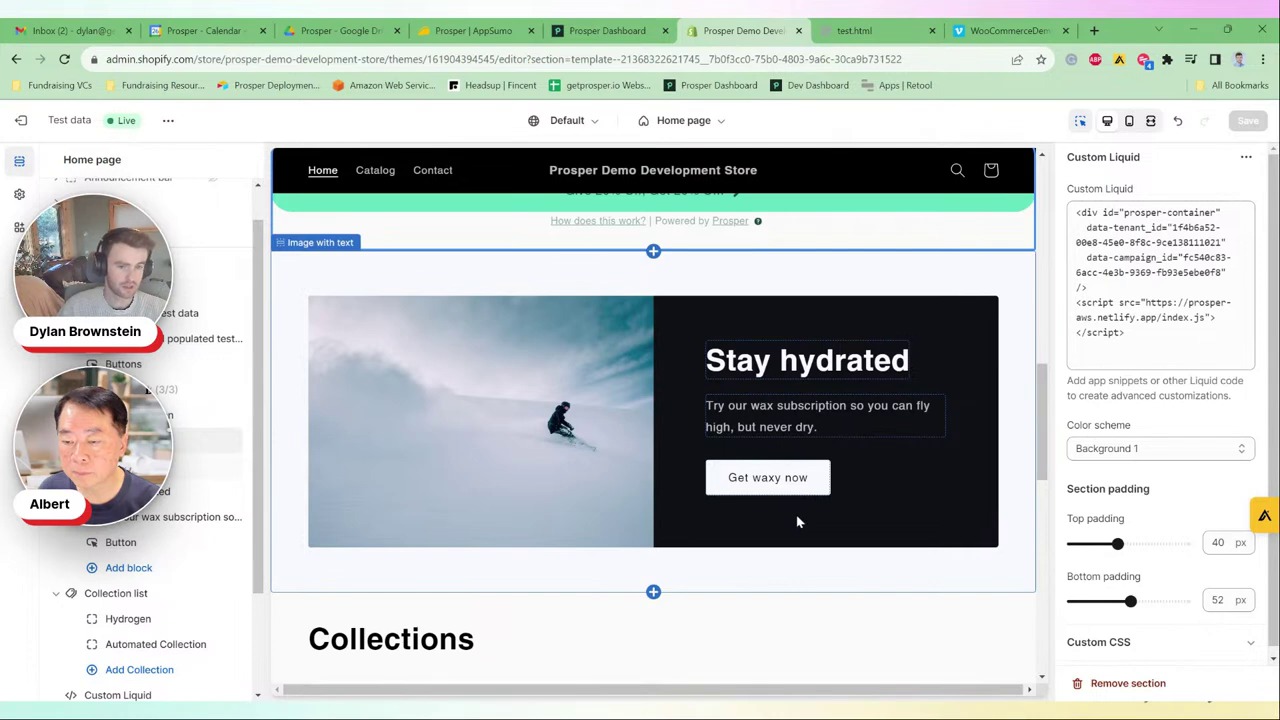
scroll(797, 521, "up", 3)
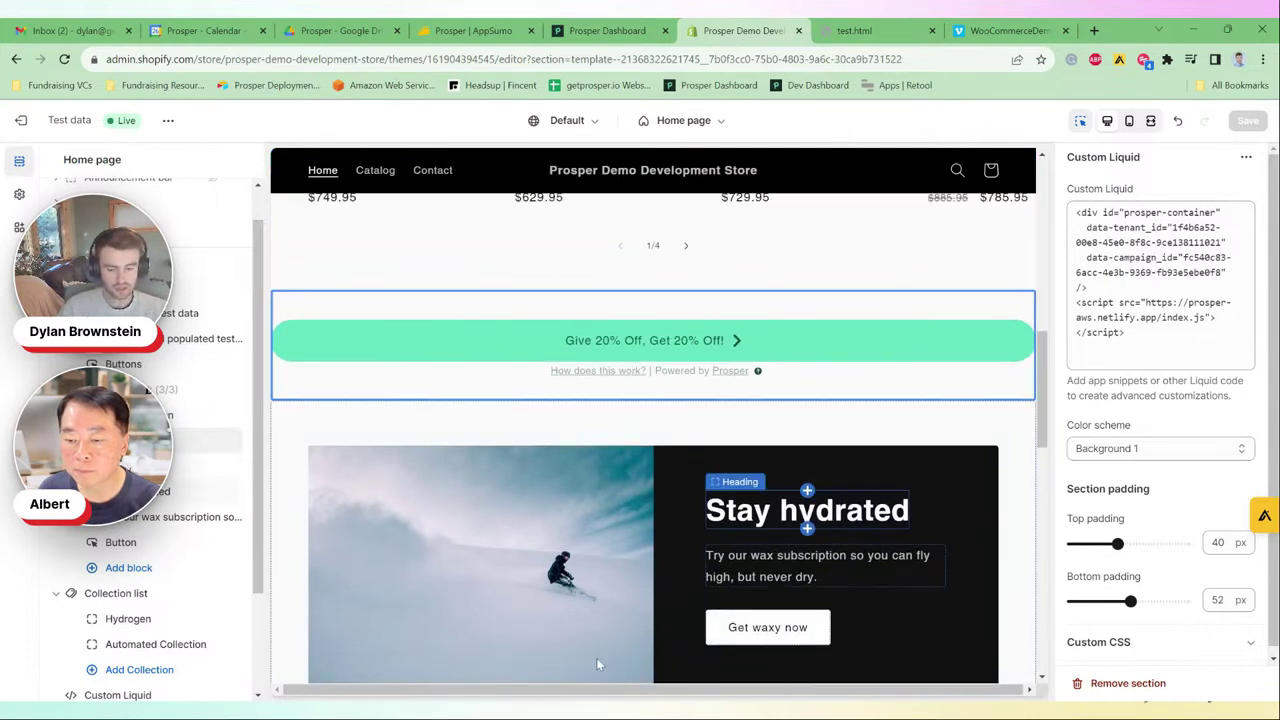
scroll(607, 560, "up", 3)
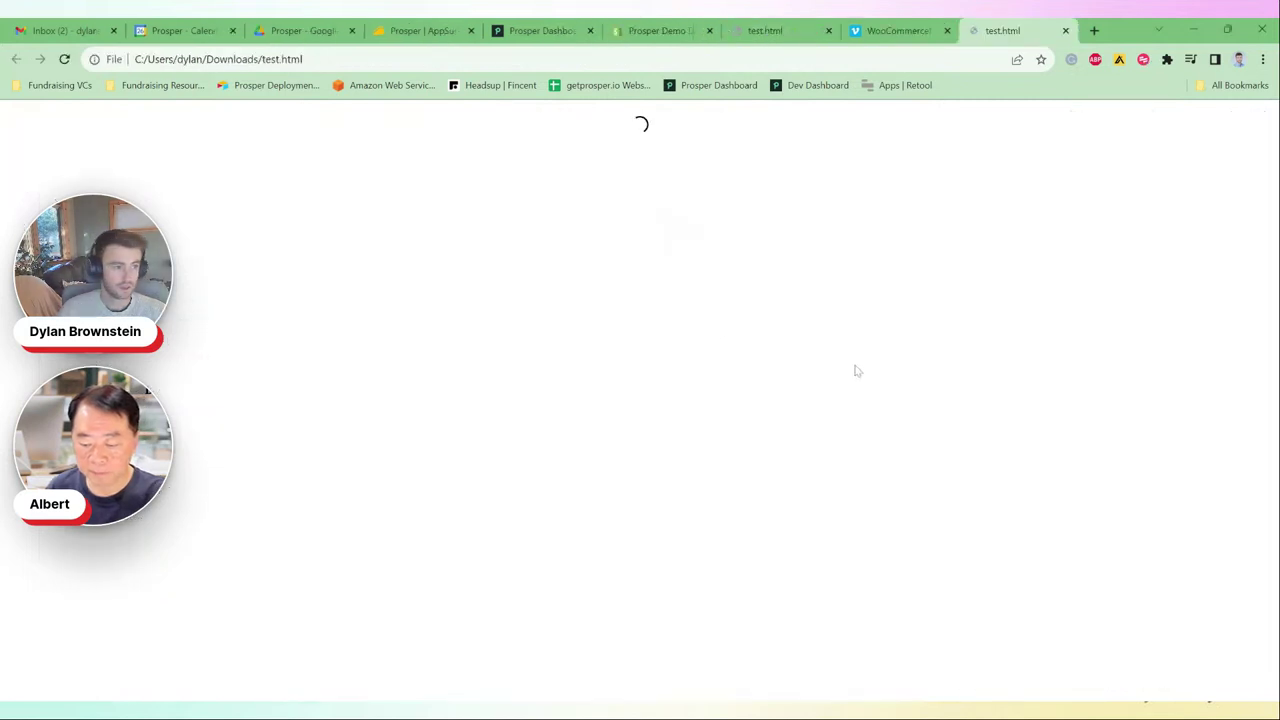
Step: Expand the "Get $10 off to tell a Friend" widget on the test.html page to view its steps, and collapse it again
left_click(739, 135)
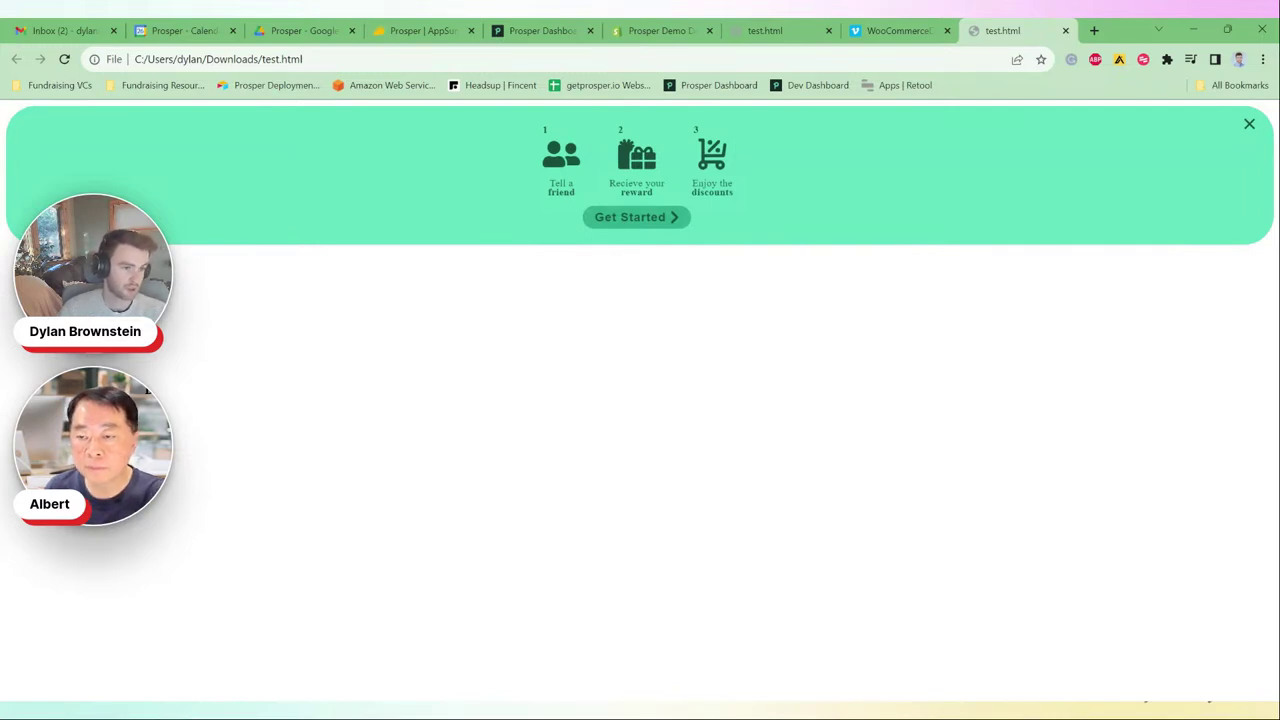
left_click(1249, 124)
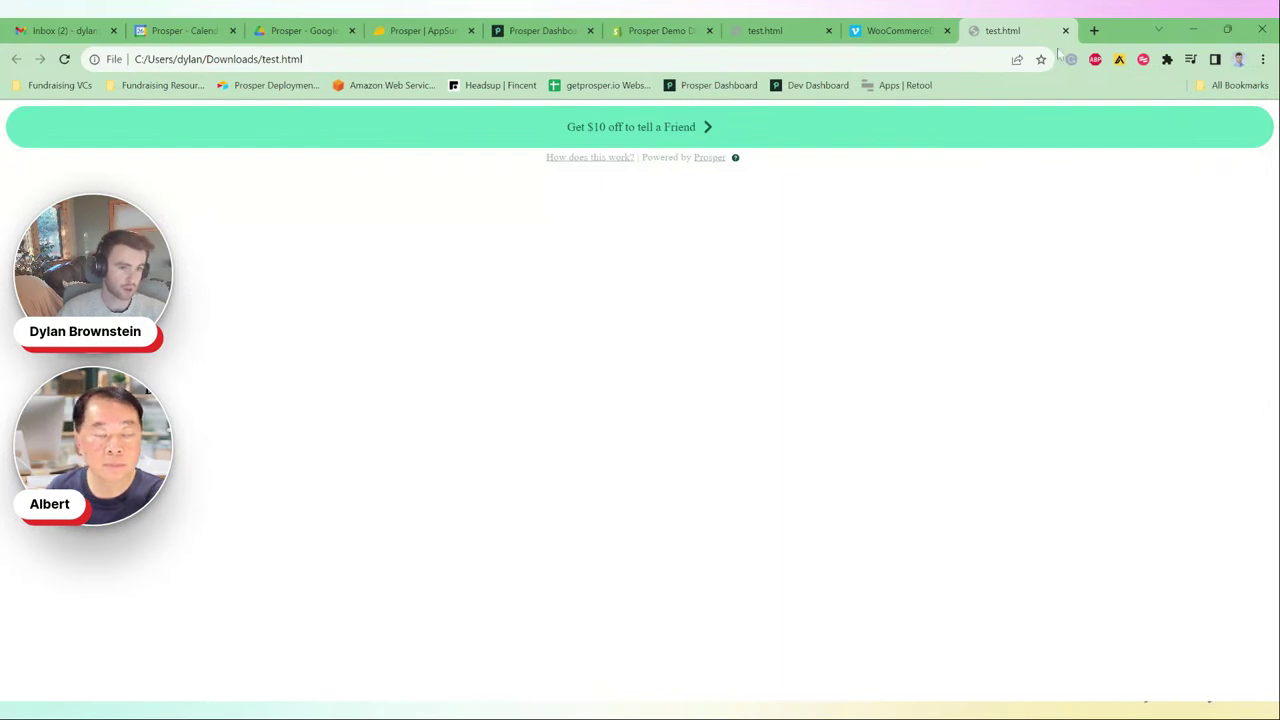
Step: Go to bdraddy.com and open the store's Sport collection
key("ctrl+l")
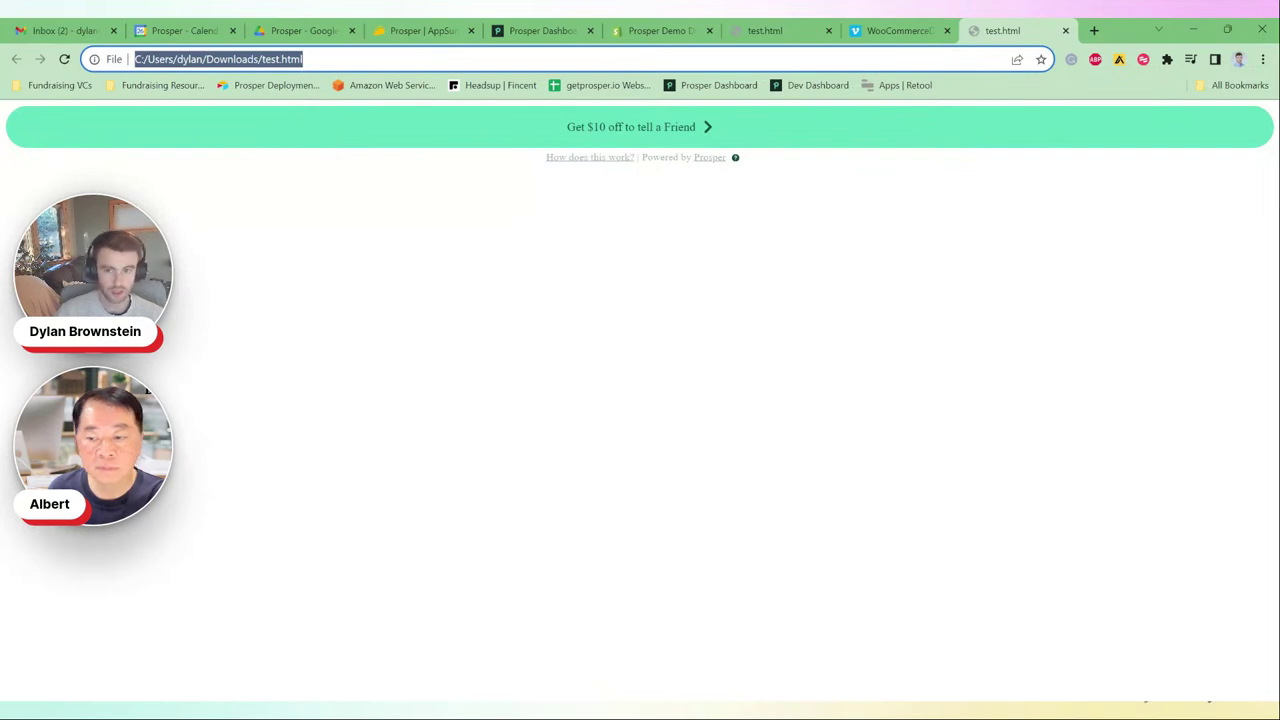
type("bdraddy.com")
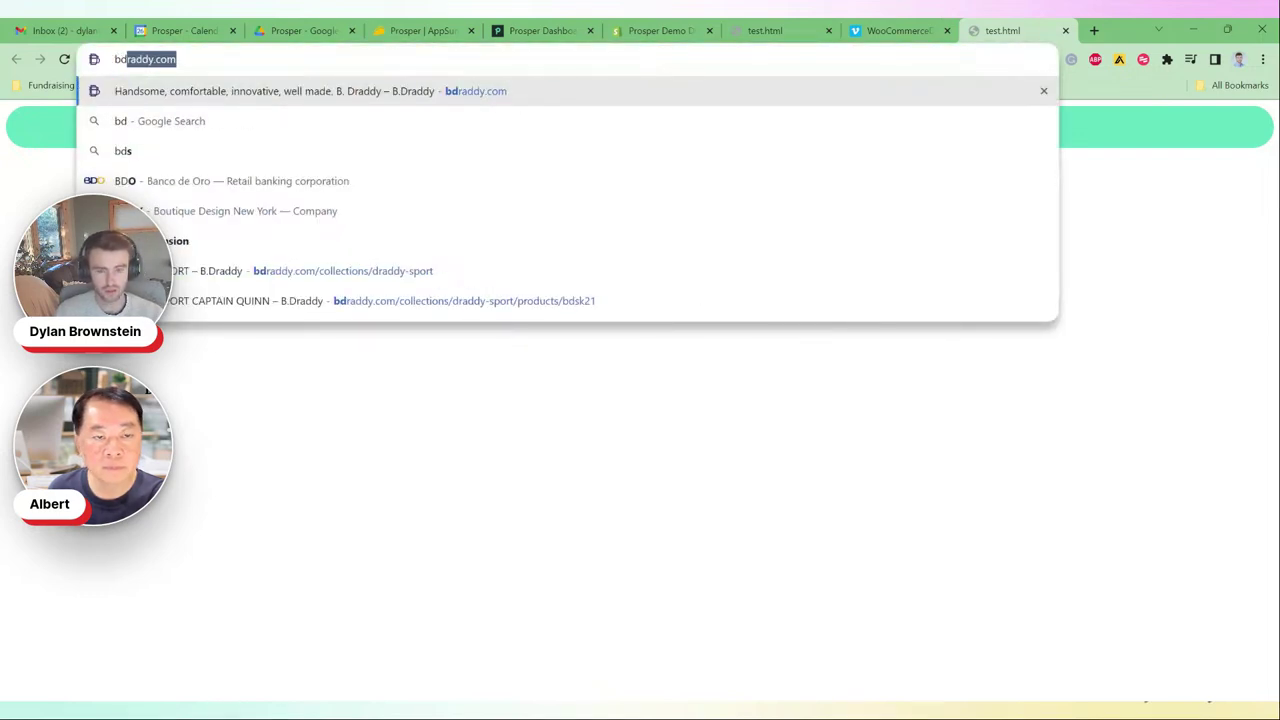
key("Return")
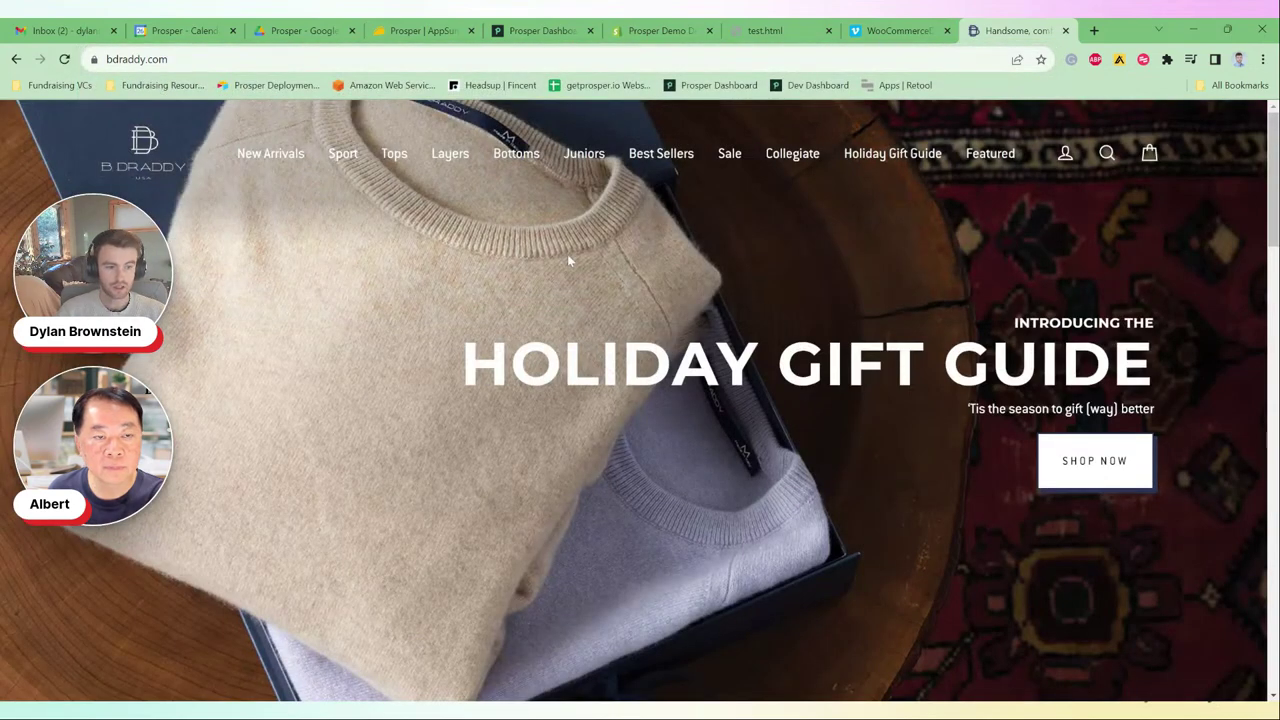
scroll(540, 330, "down", 5)
scroll(570, 352, "up", 5)
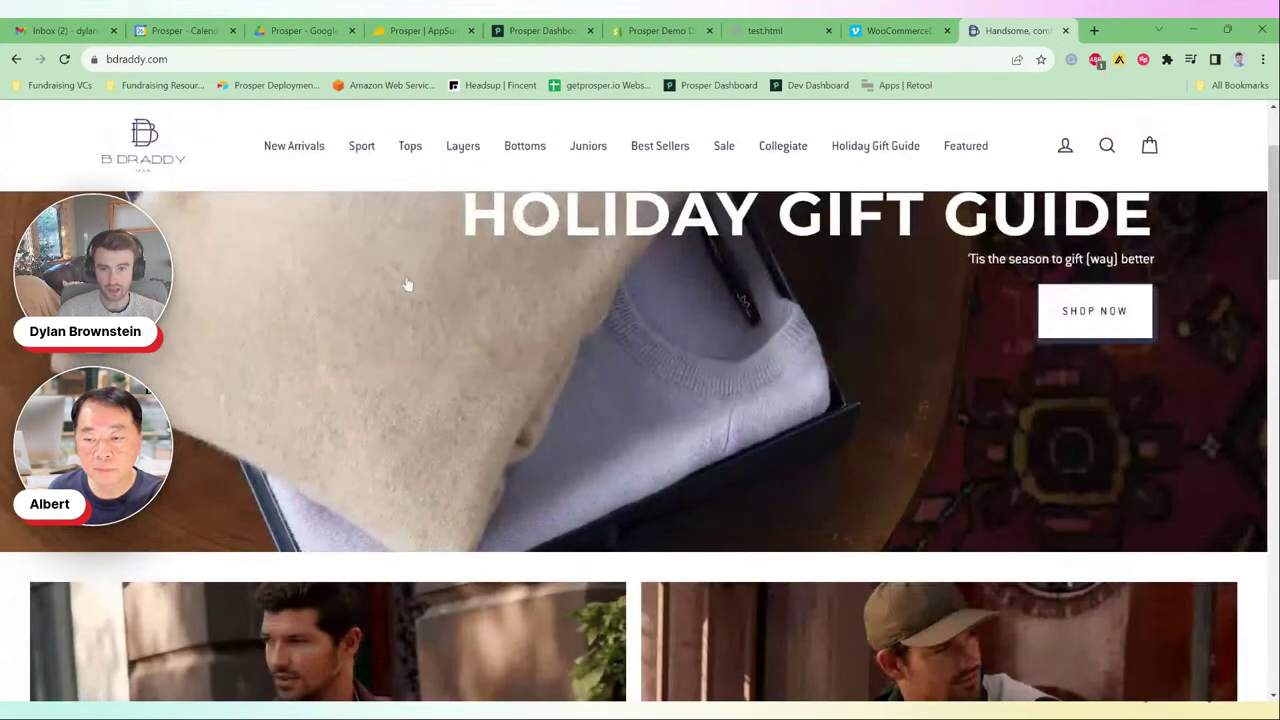
left_click(341, 155)
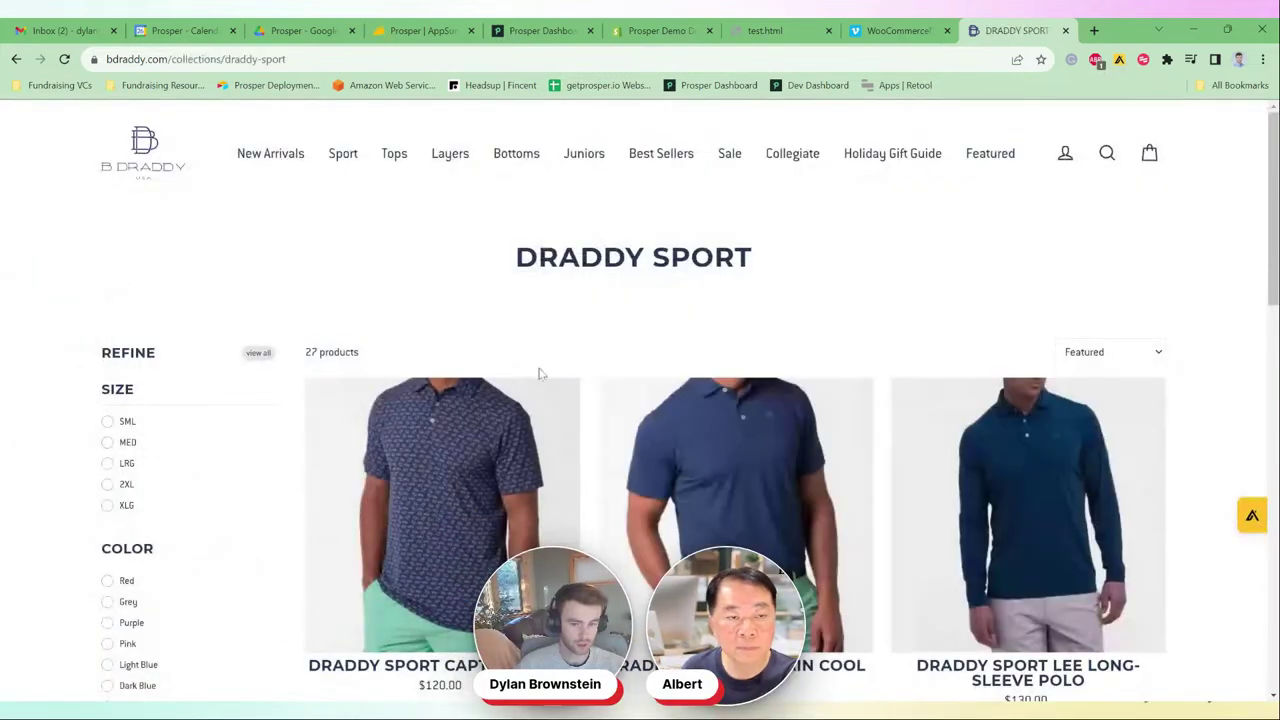
Step: Open the Draddy Sport Captain Quinn product page and bring up the Prosper referral widget below its purchase options
scroll(600, 390, "down", 2)
left_click(538, 400)
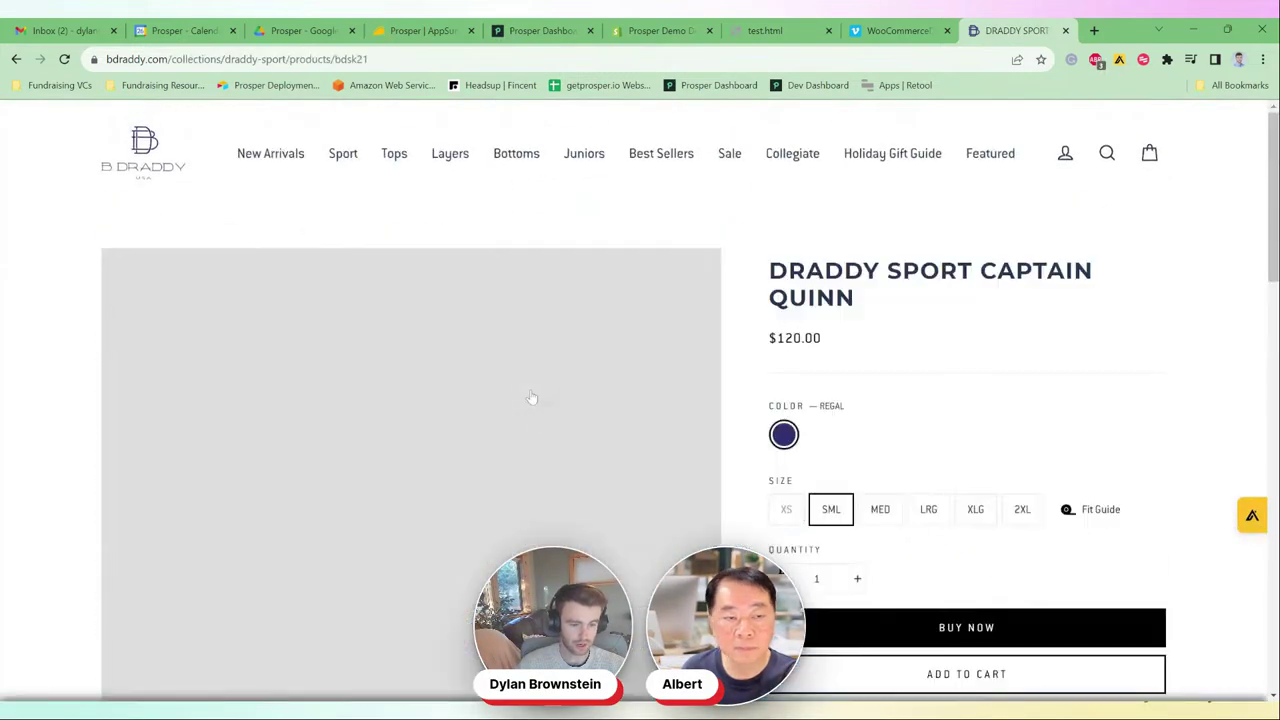
scroll(826, 413, "down", 2)
scroll(826, 413, "down", 2)
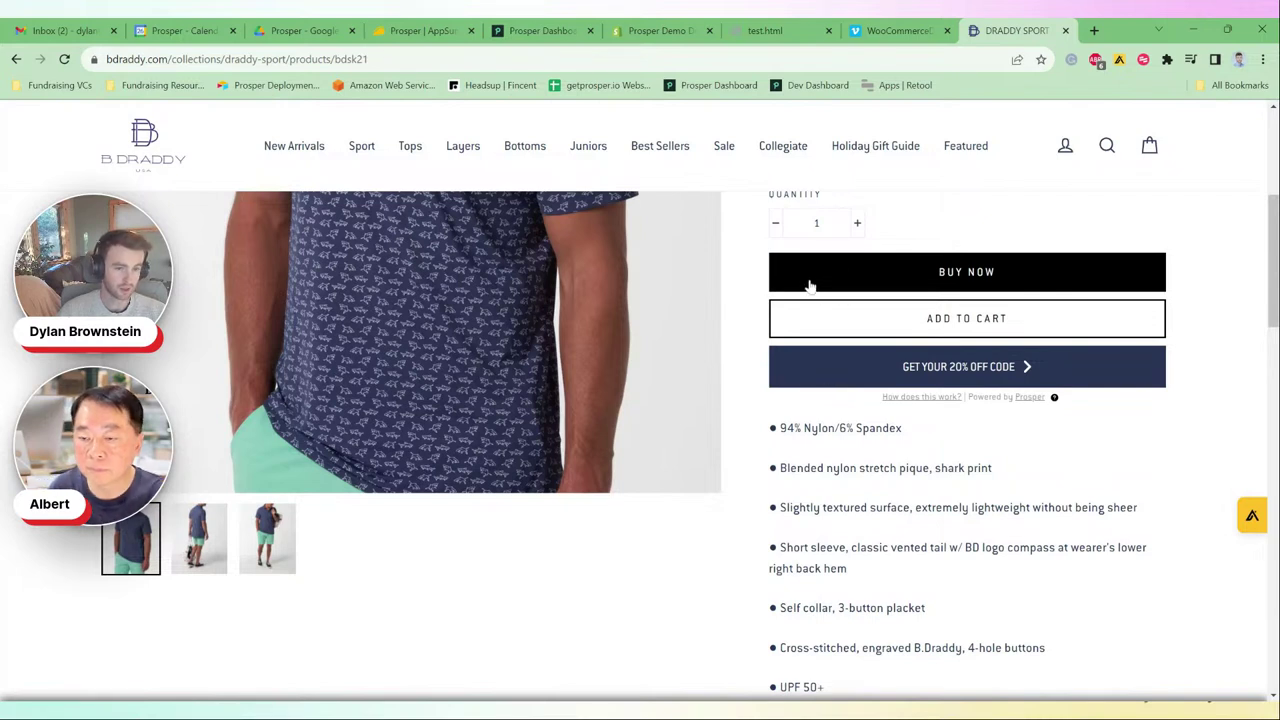
Step: Start the "Get your 20% off code" referral flow and submit the referrer's first name to reach the friend-sharing options
left_click(985, 370)
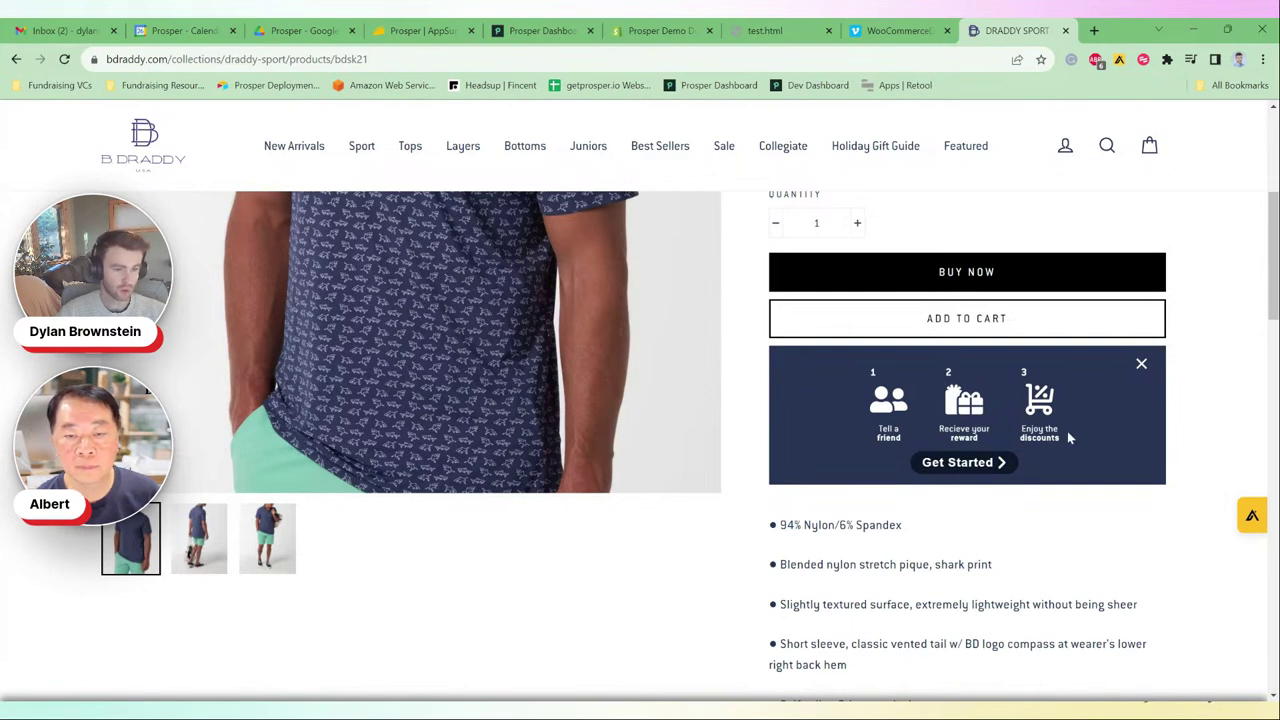
left_click(996, 457)
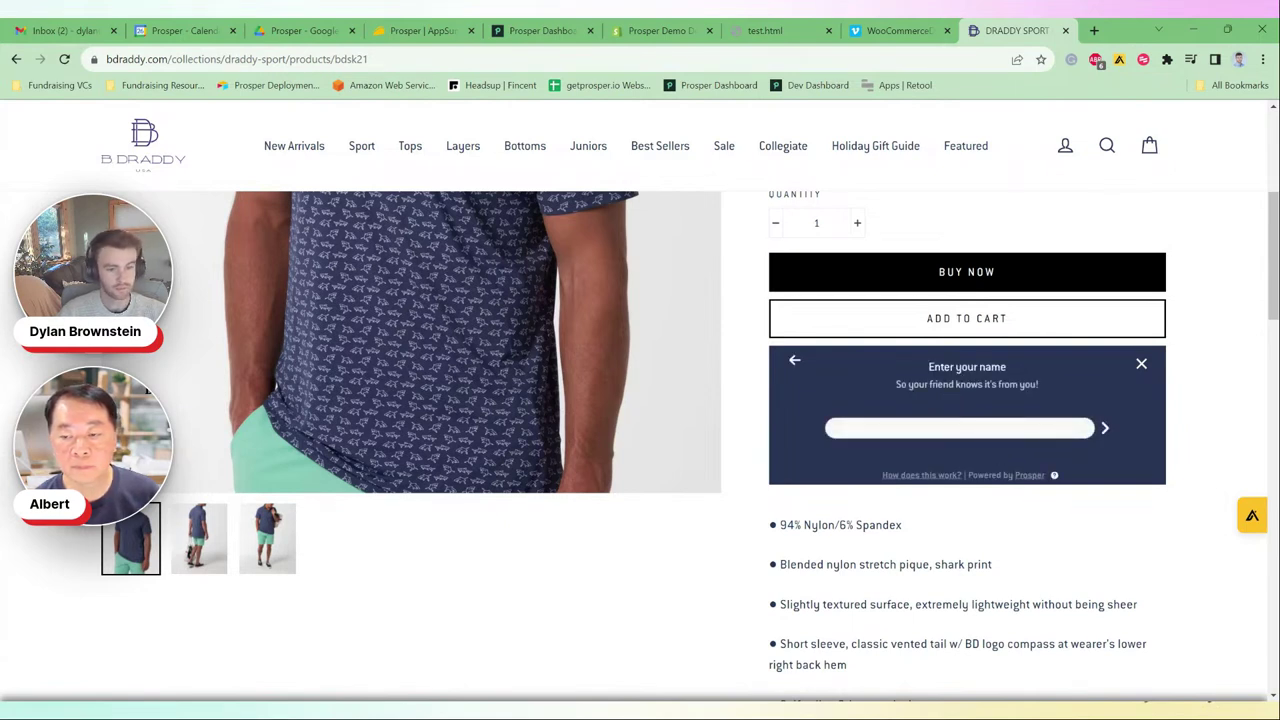
type("Dyla")
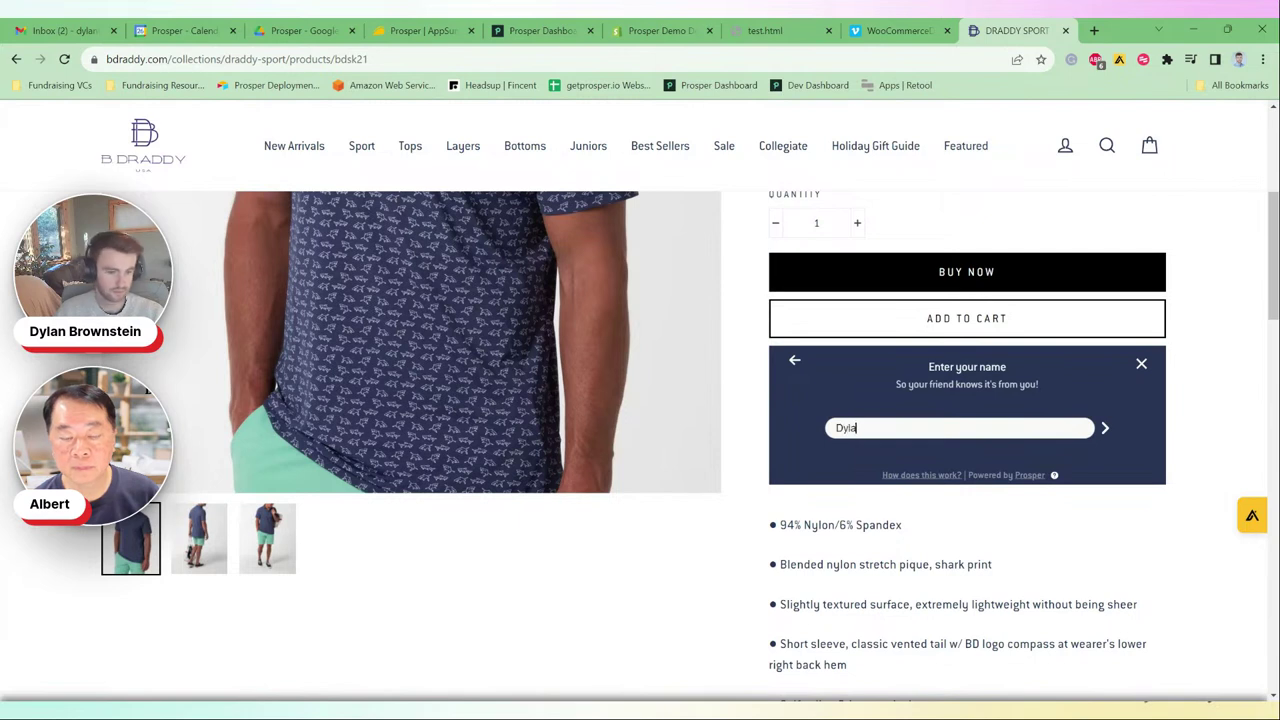
type("n")
key("Return")
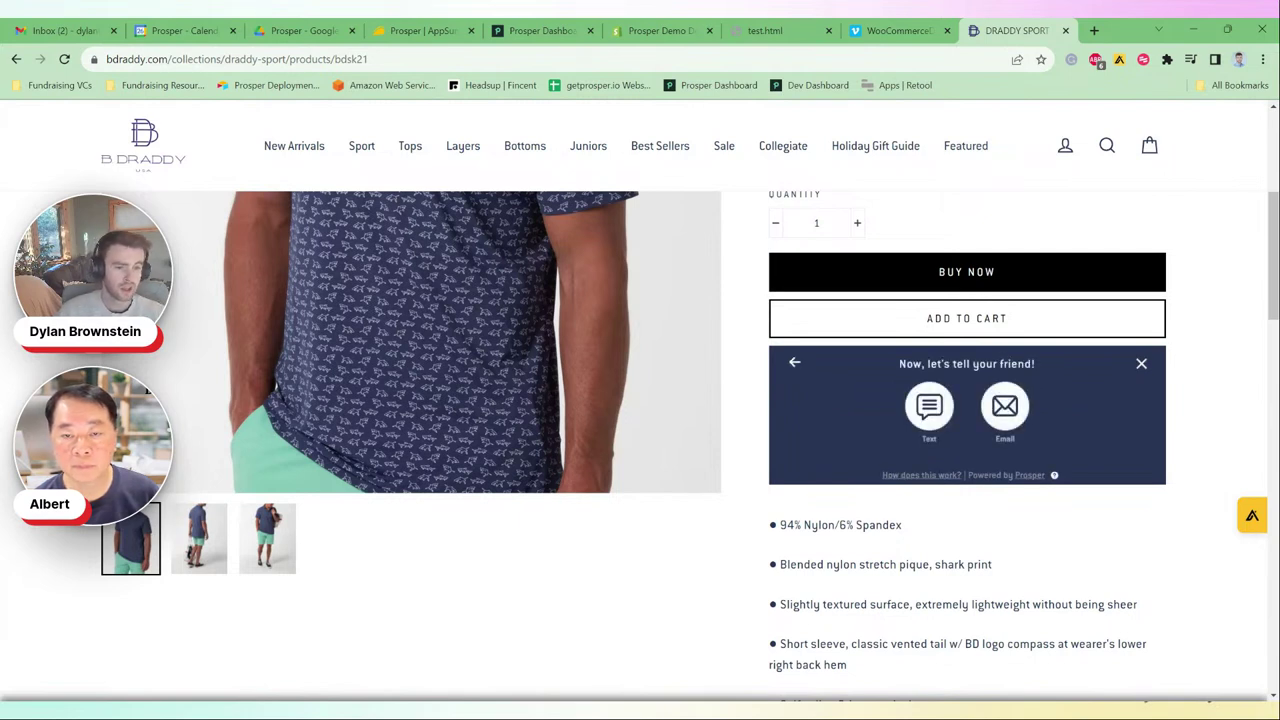